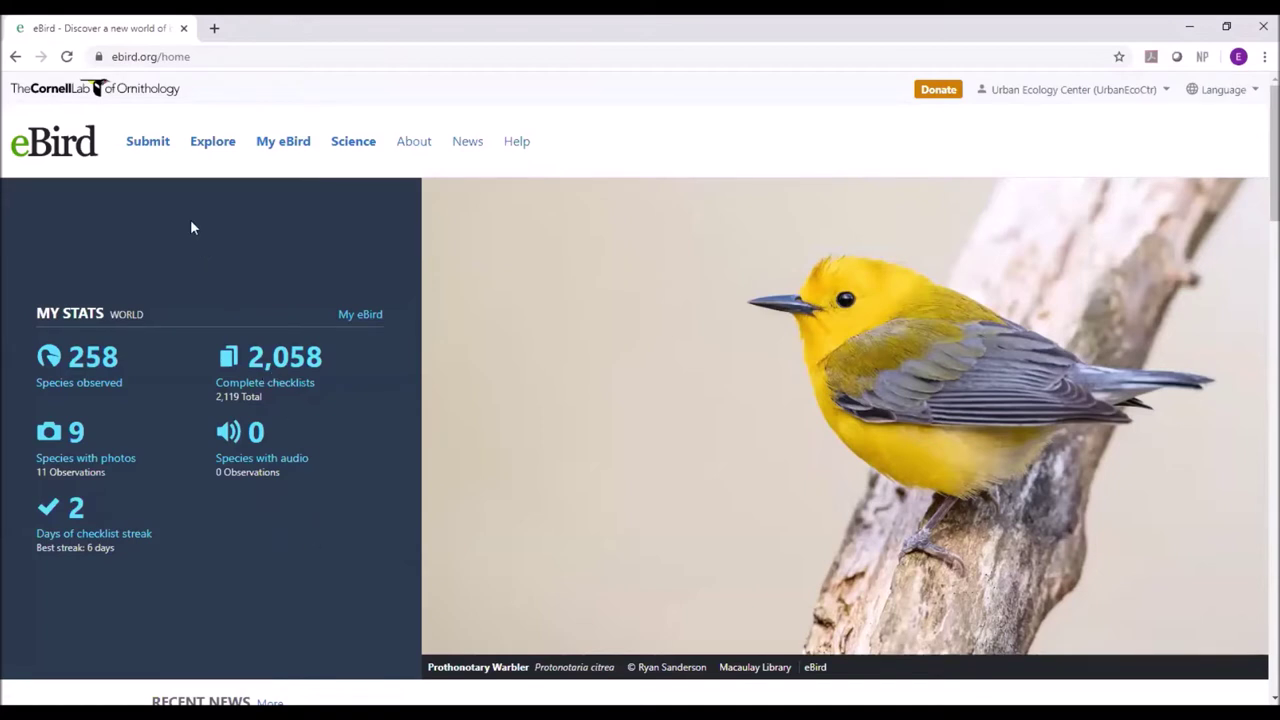
Start a new checklist, check the saved locations, then search the map for 'milwaukee'
{"action": "left_click", "coordinate": [148, 150]}
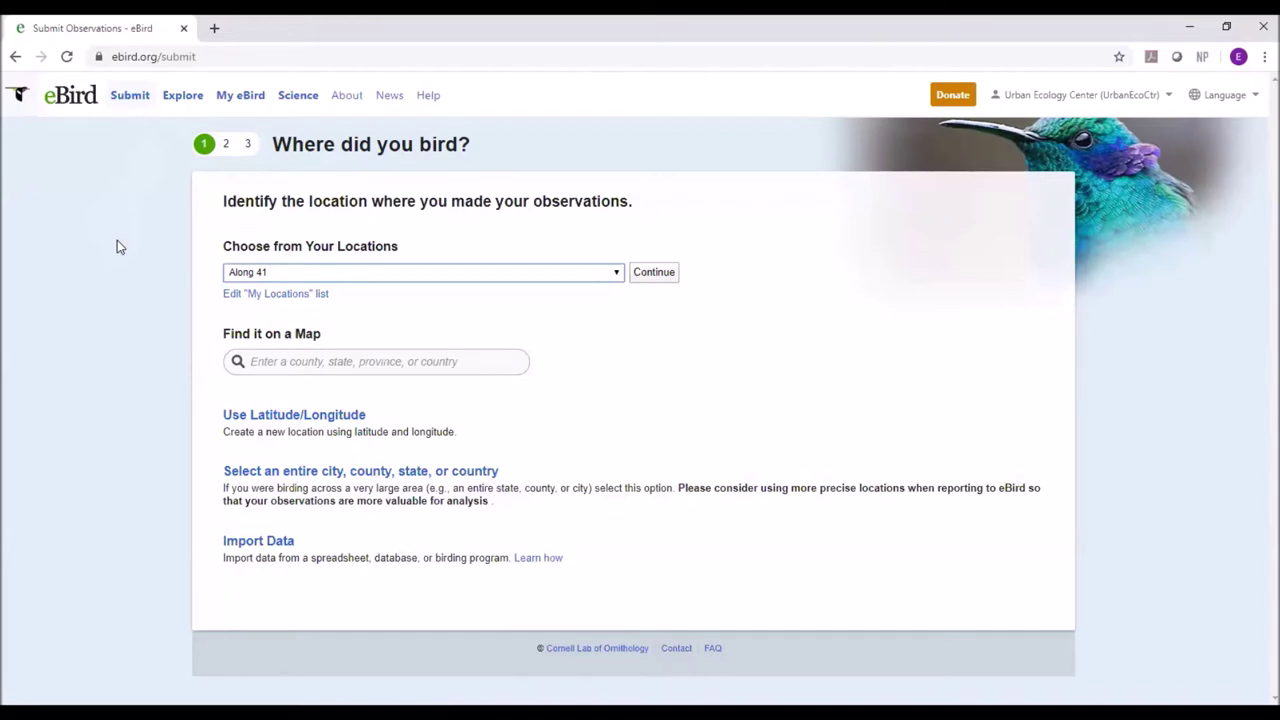
{"action": "left_click", "coordinate": [333, 274]}
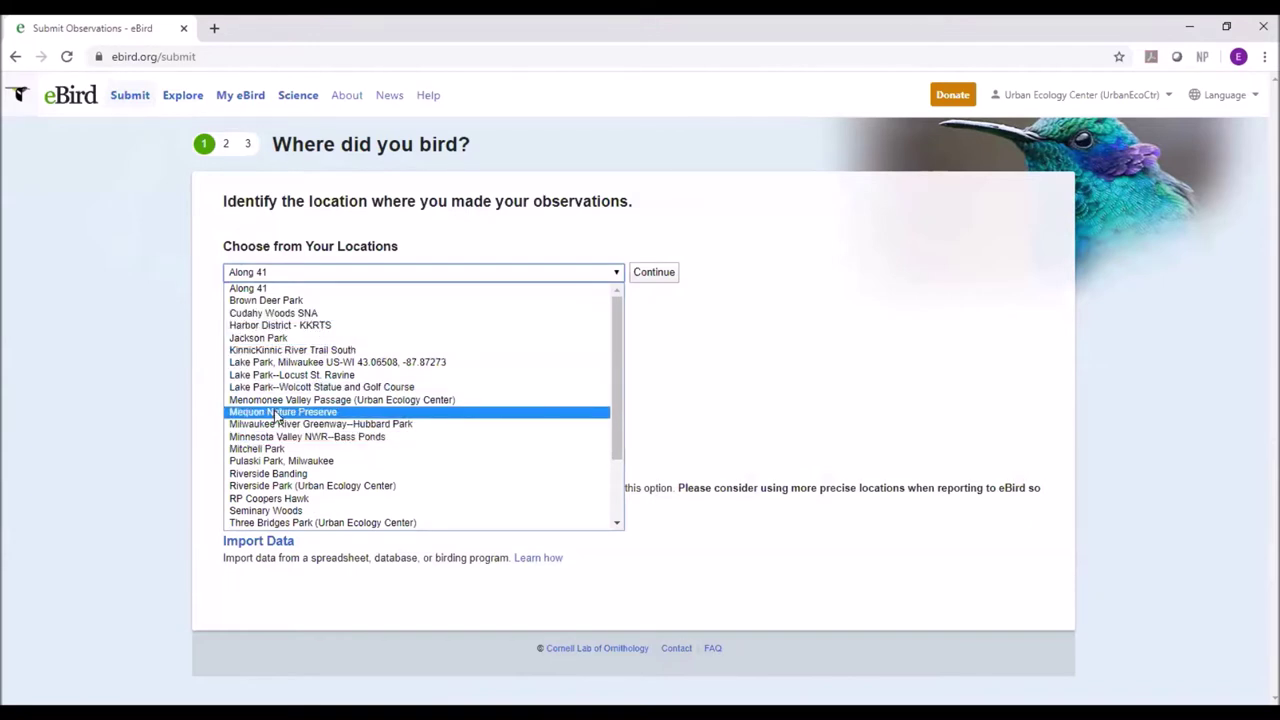
{"action": "left_click", "coordinate": [147, 371]}
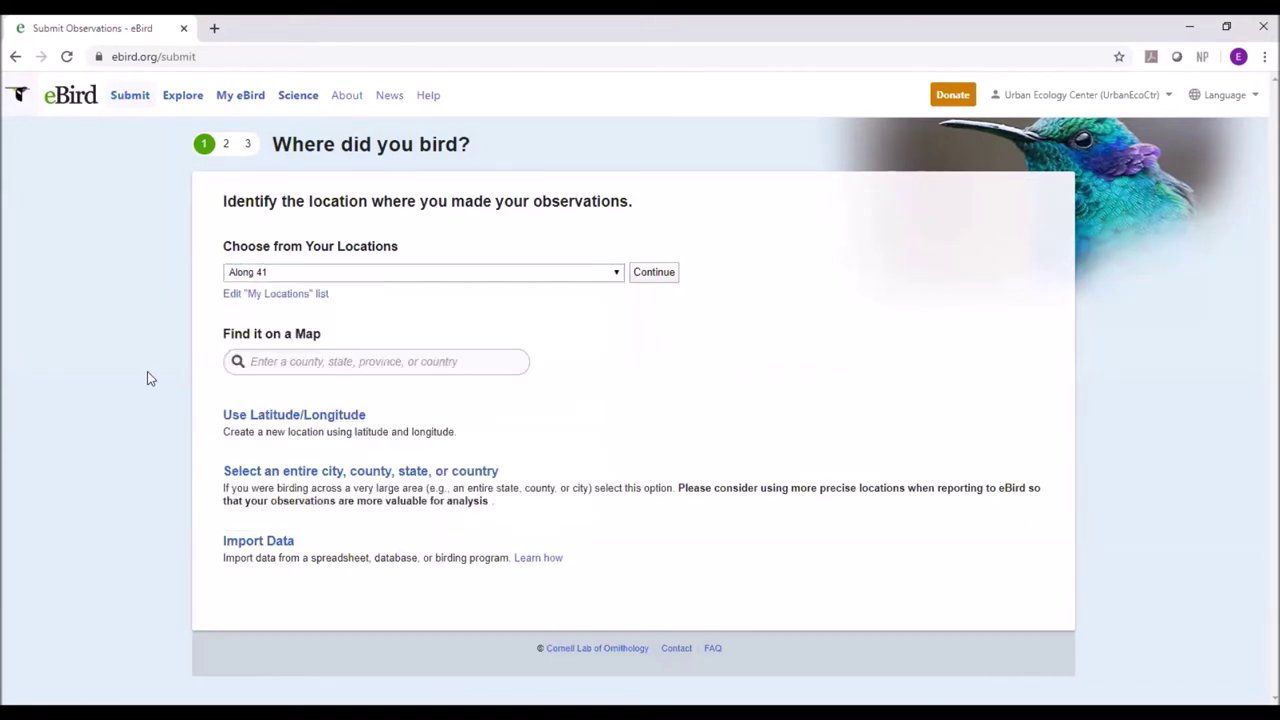
{"action": "left_click", "coordinate": [268, 366]}
{"action": "type", "text": "milwaukee"}
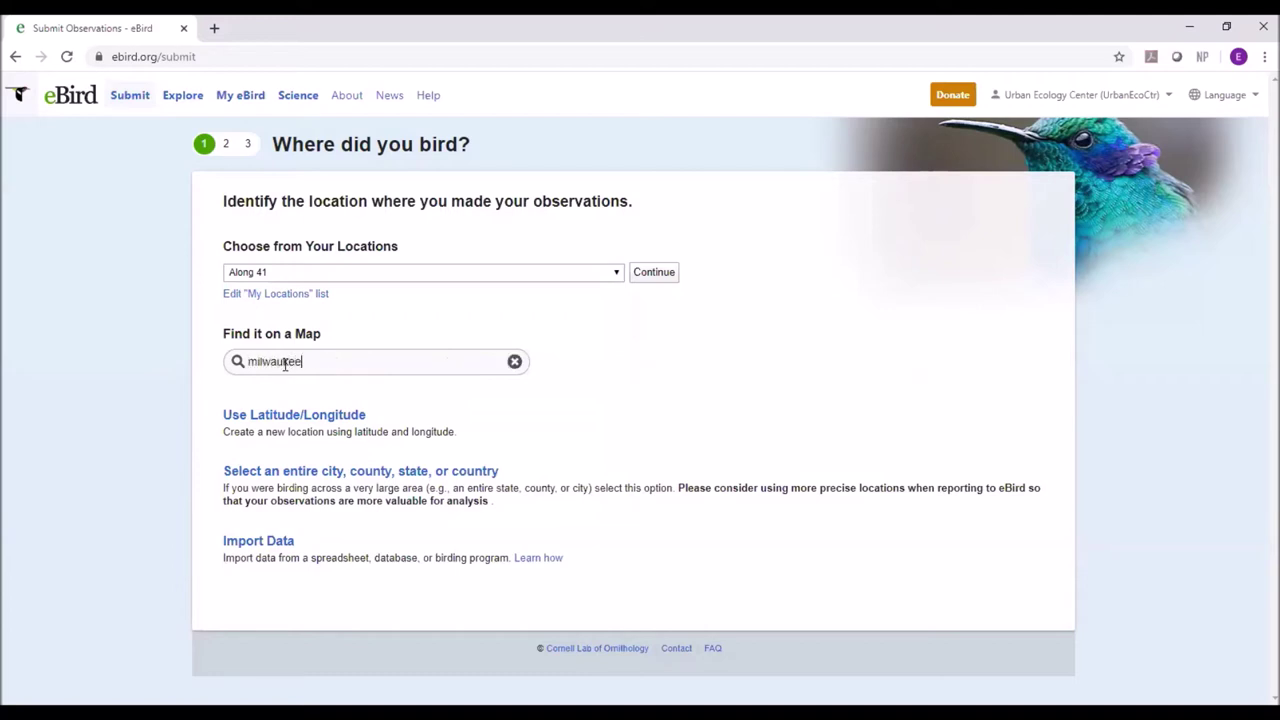
Choose Milwaukee, Wisconsin and zoom the map toward the Upper East Side and Lake Park
{"action": "left_click", "coordinate": [304, 404]}
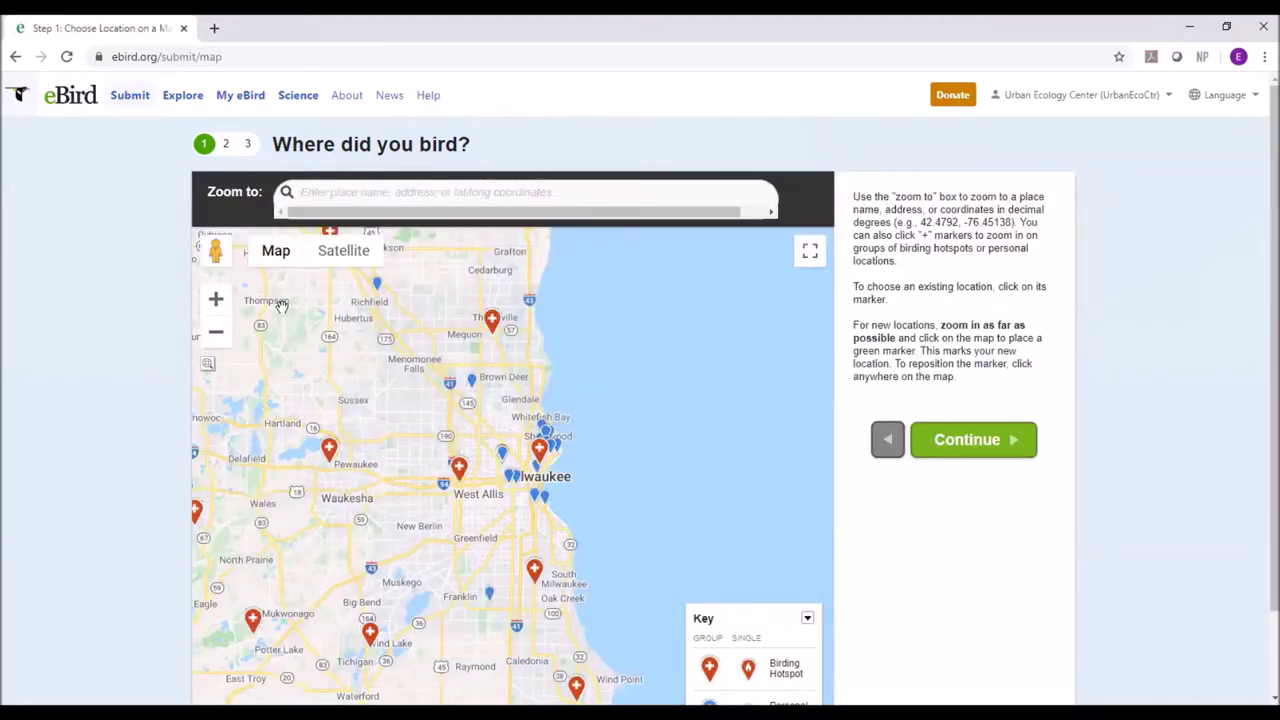
{"action": "left_click", "coordinate": [226, 307]}
{"action": "left_click", "coordinate": [226, 307]}
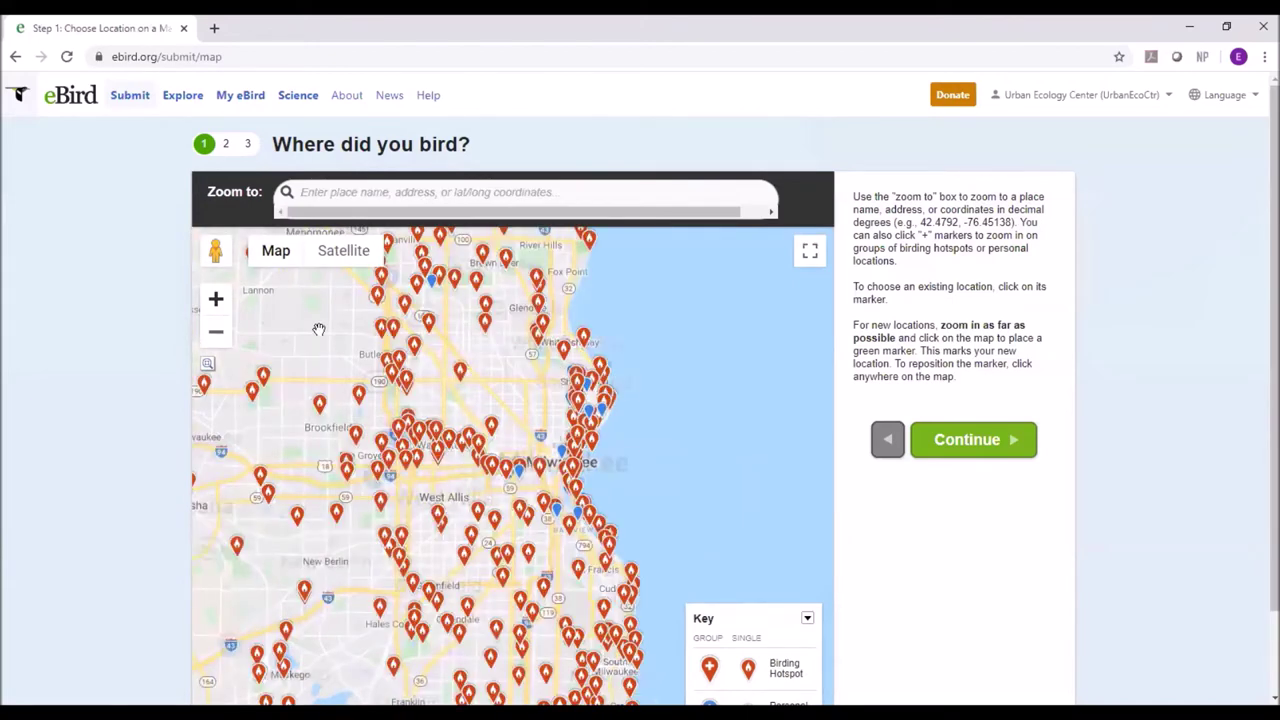
{"action": "scroll", "coordinate": [690, 345], "scroll_direction": "up", "scroll_amount": 3}
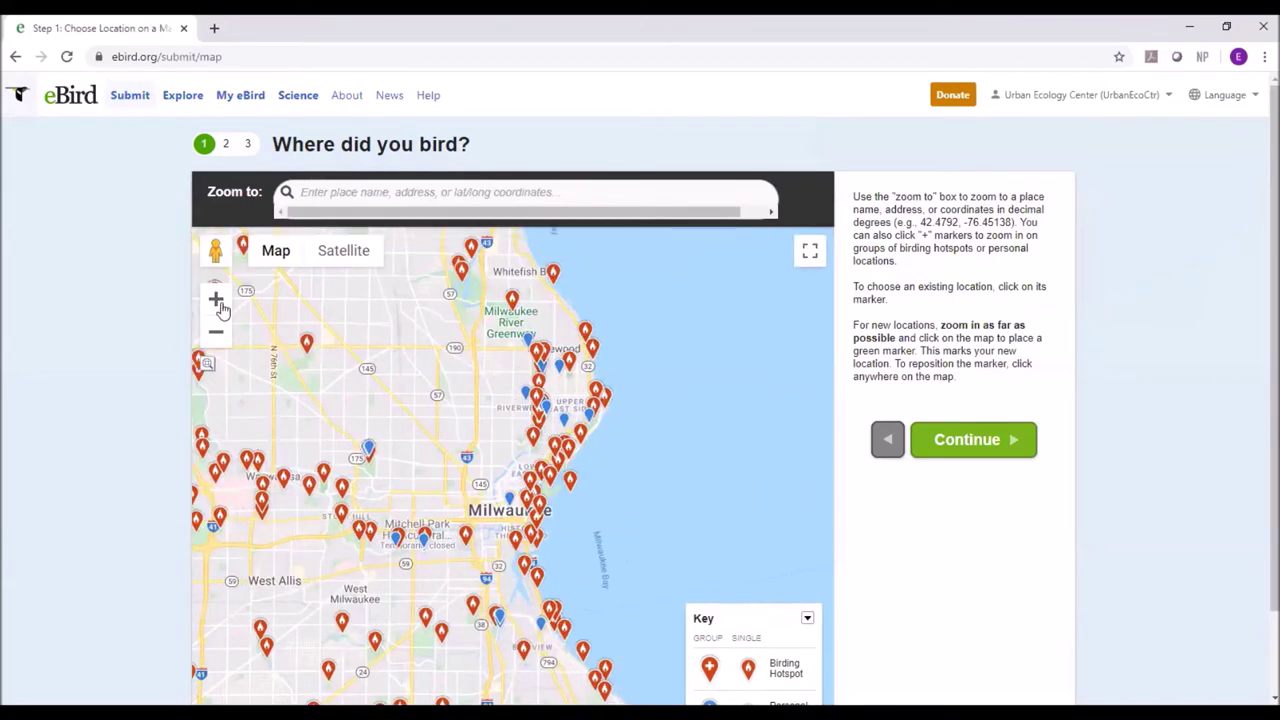
{"action": "left_click_drag", "start_coordinate": [626, 364], "coordinate": [505, 440]}
{"action": "left_click", "coordinate": [215, 299]}
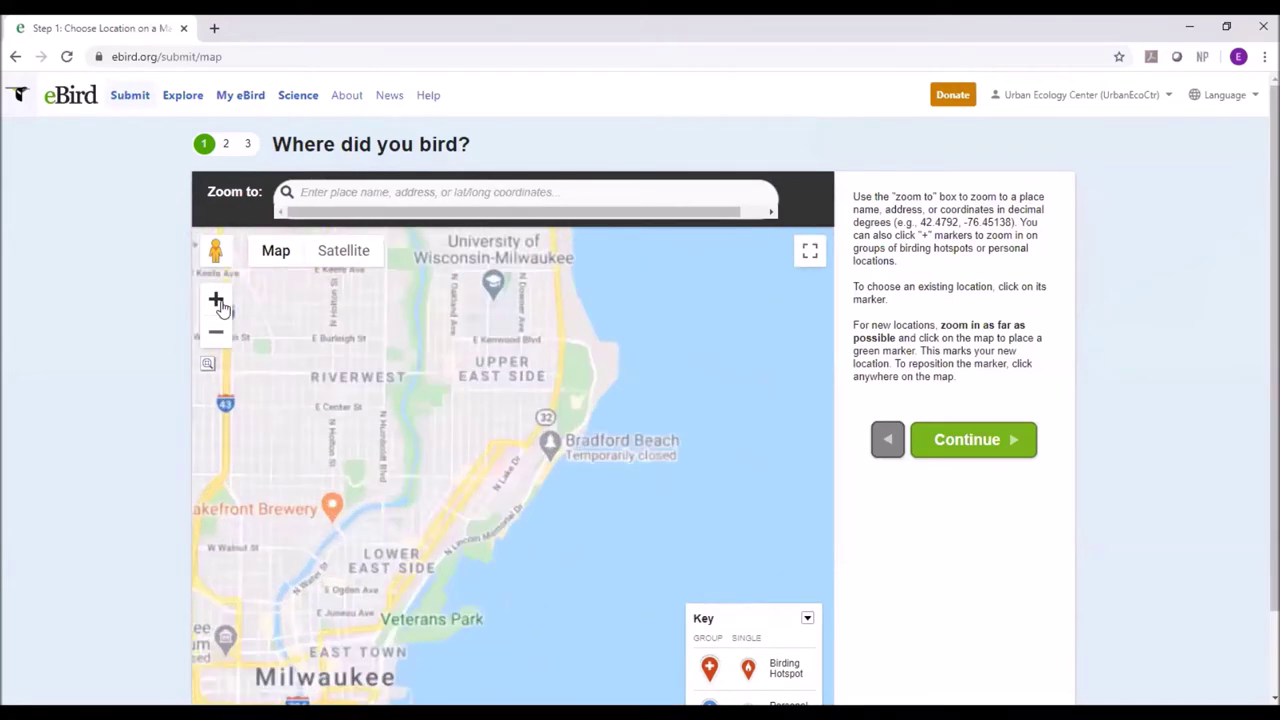
{"action": "scroll", "coordinate": [508, 361], "scroll_direction": "up", "scroll_amount": 1}
{"action": "left_click", "coordinate": [215, 299]}
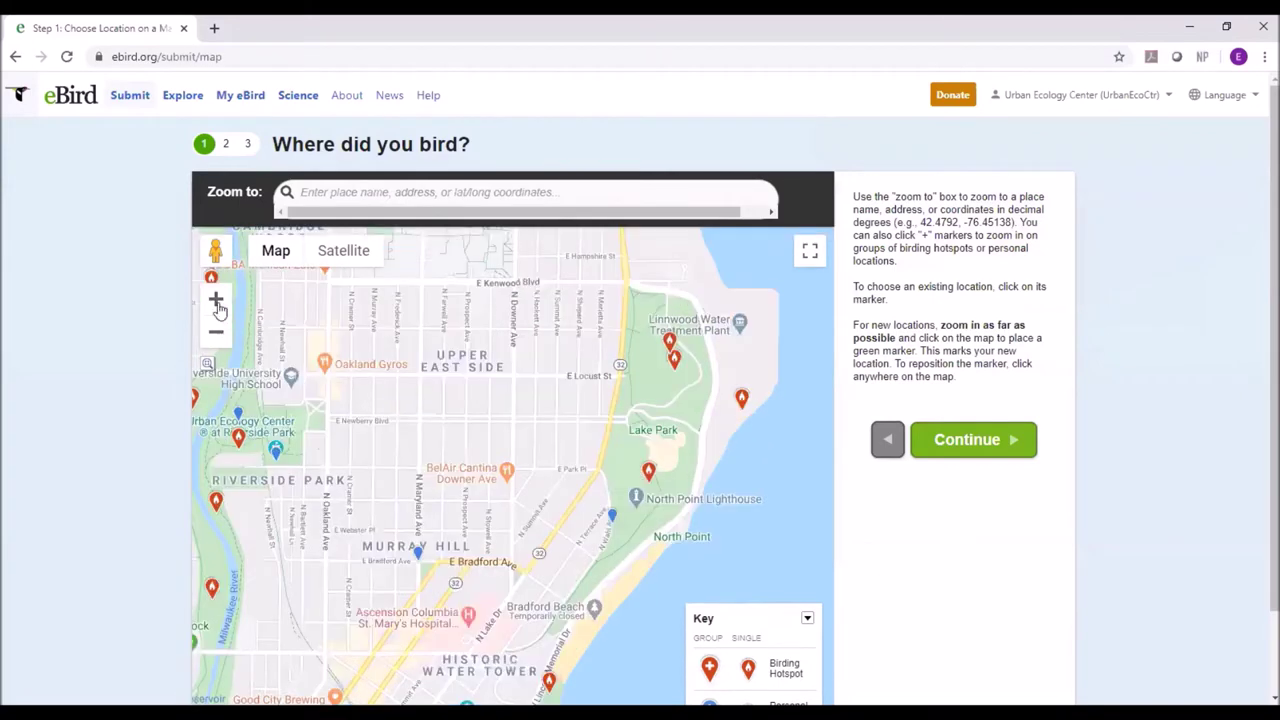
{"action": "left_click", "coordinate": [215, 299]}
{"action": "left_click", "coordinate": [215, 299]}
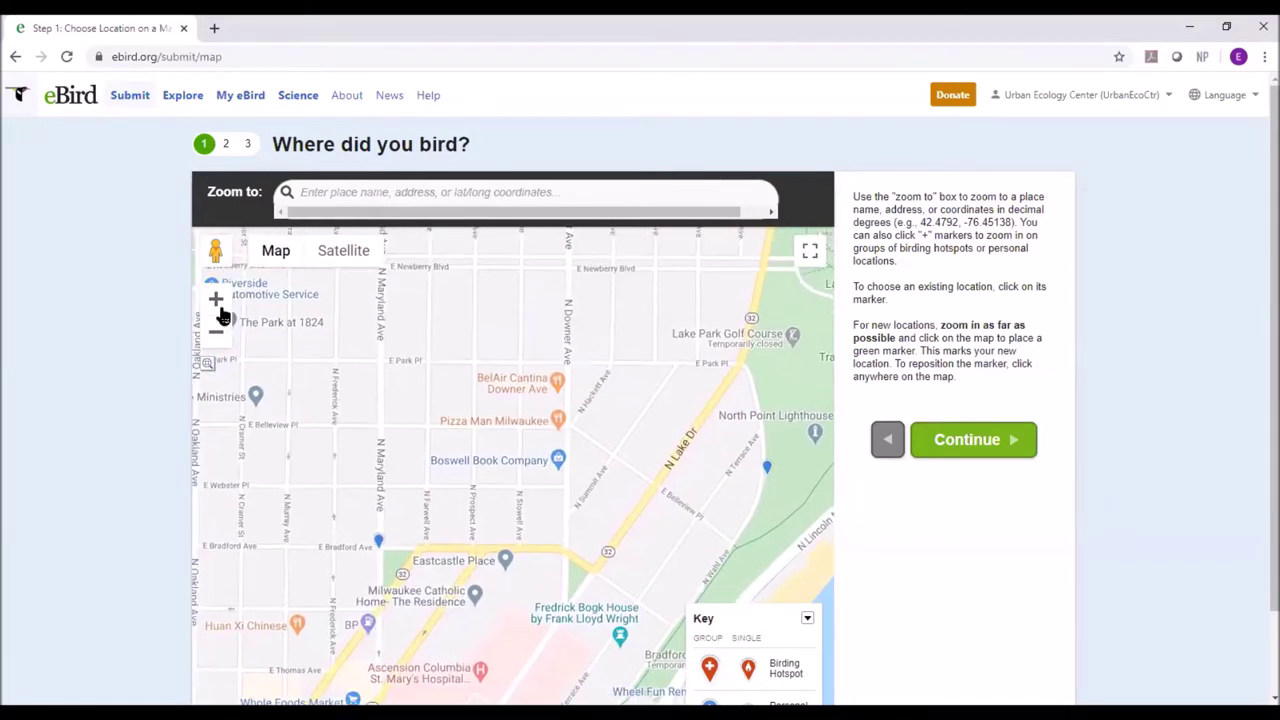
Zoom to street detail and center the map on N Stowell Ave
{"action": "scroll", "coordinate": [114, 286], "scroll_direction": "down", "scroll_amount": 1}
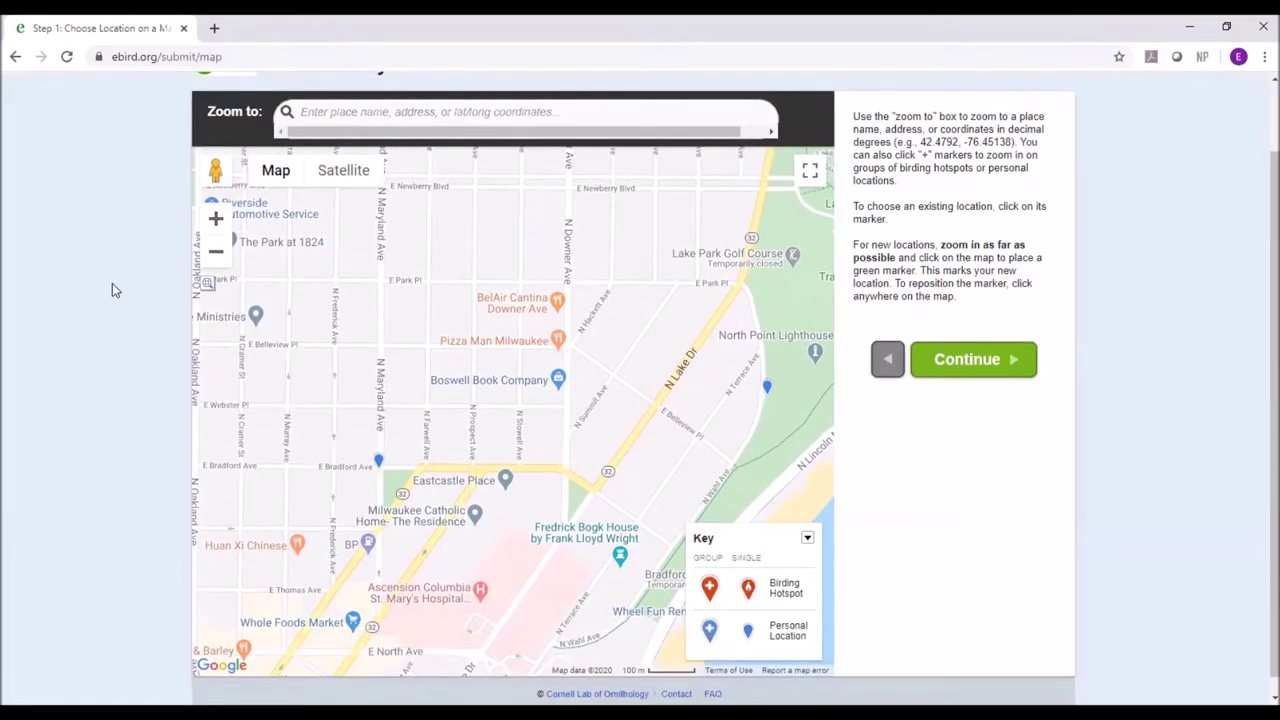
{"action": "left_click", "coordinate": [215, 220]}
{"action": "left_click", "coordinate": [215, 220]}
{"action": "left_click_drag", "start_coordinate": [557, 289], "coordinate": [537, 483]}
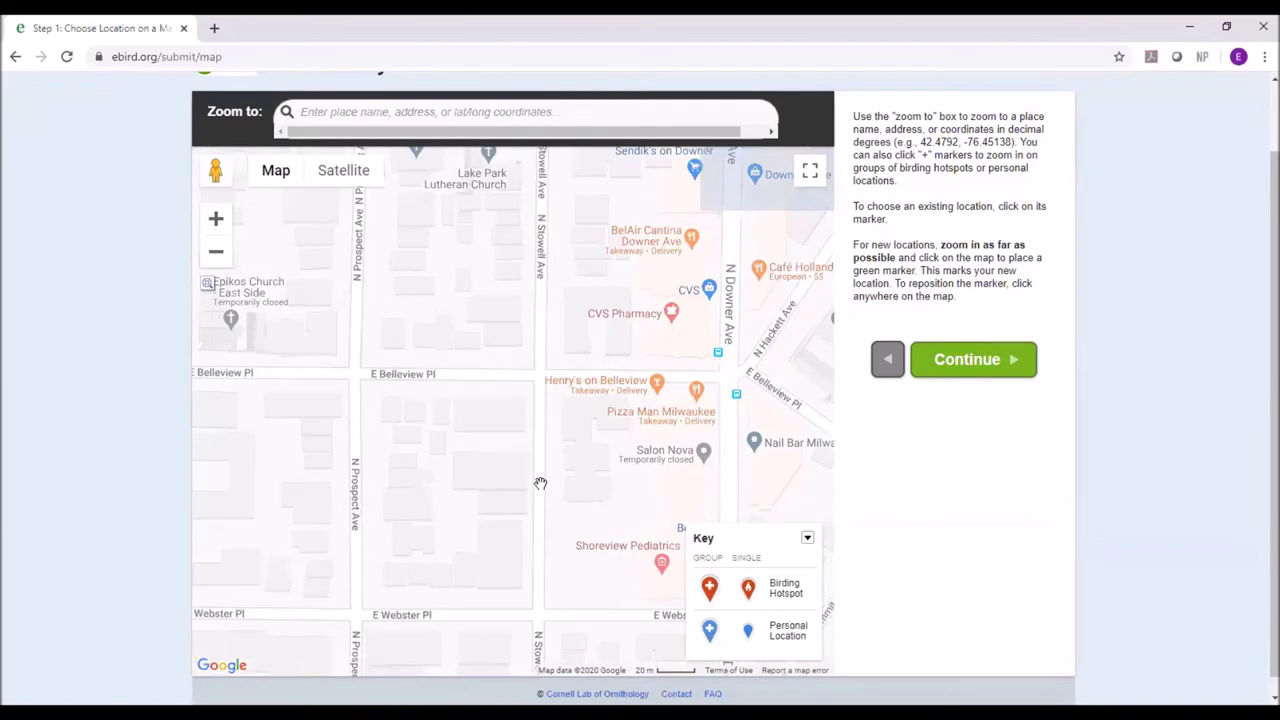
{"action": "left_click", "coordinate": [216, 220]}
{"action": "left_click_drag", "start_coordinate": [613, 307], "coordinate": [610, 370]}
{"action": "left_click_drag", "start_coordinate": [510, 205], "coordinate": [506, 403]}
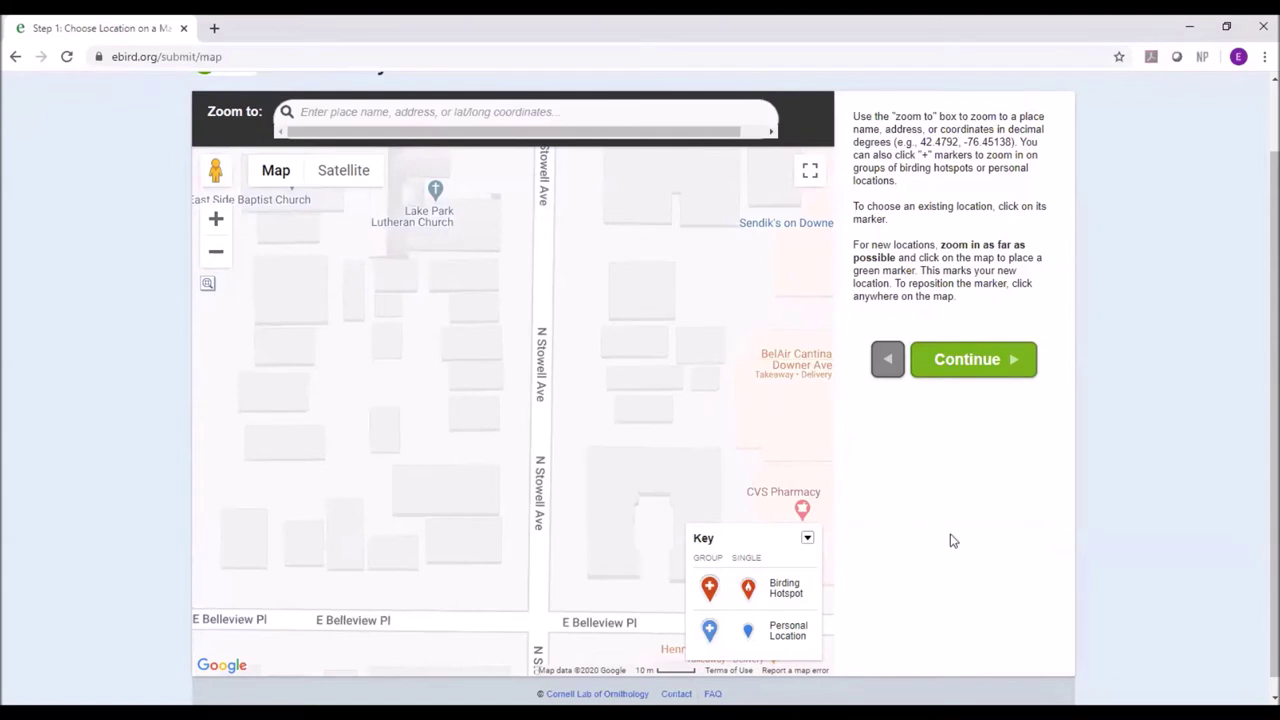
{"action": "scroll", "coordinate": [972, 530], "scroll_direction": "down", "scroll_amount": 1}
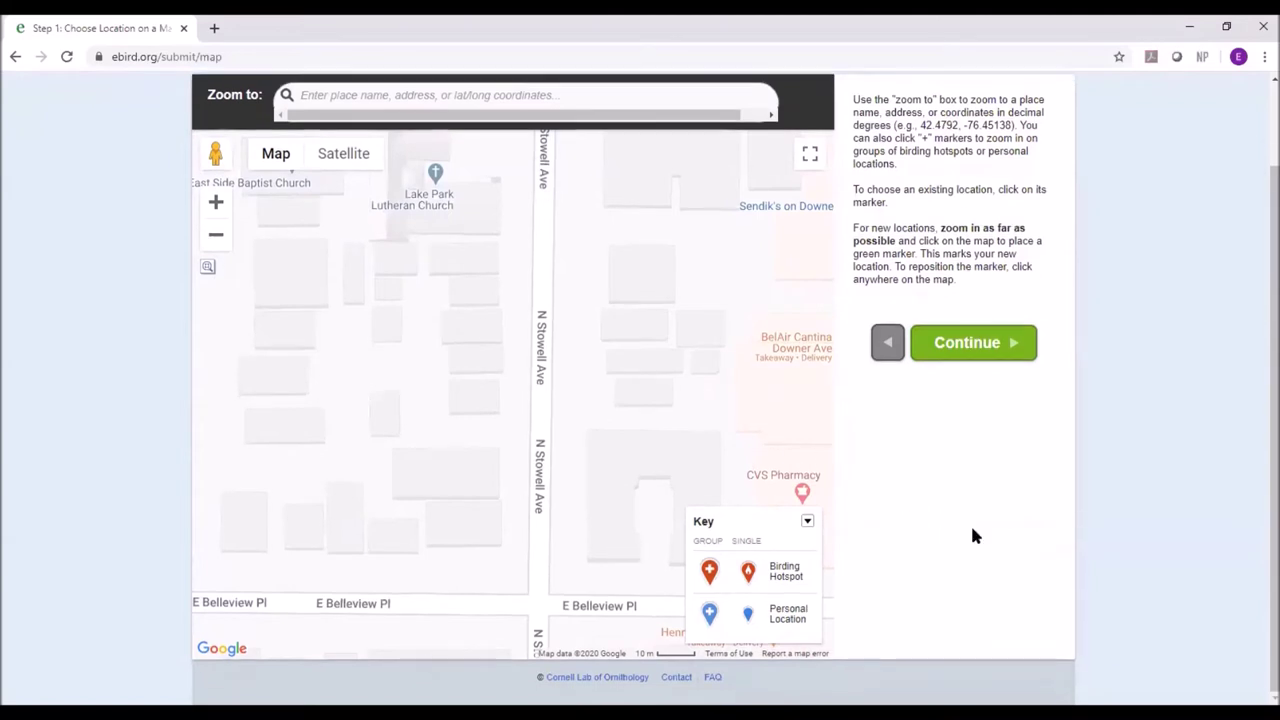
Place the new location marker at N Stowell Ave and E Belleview Pl
{"action": "left_click", "coordinate": [444, 398]}
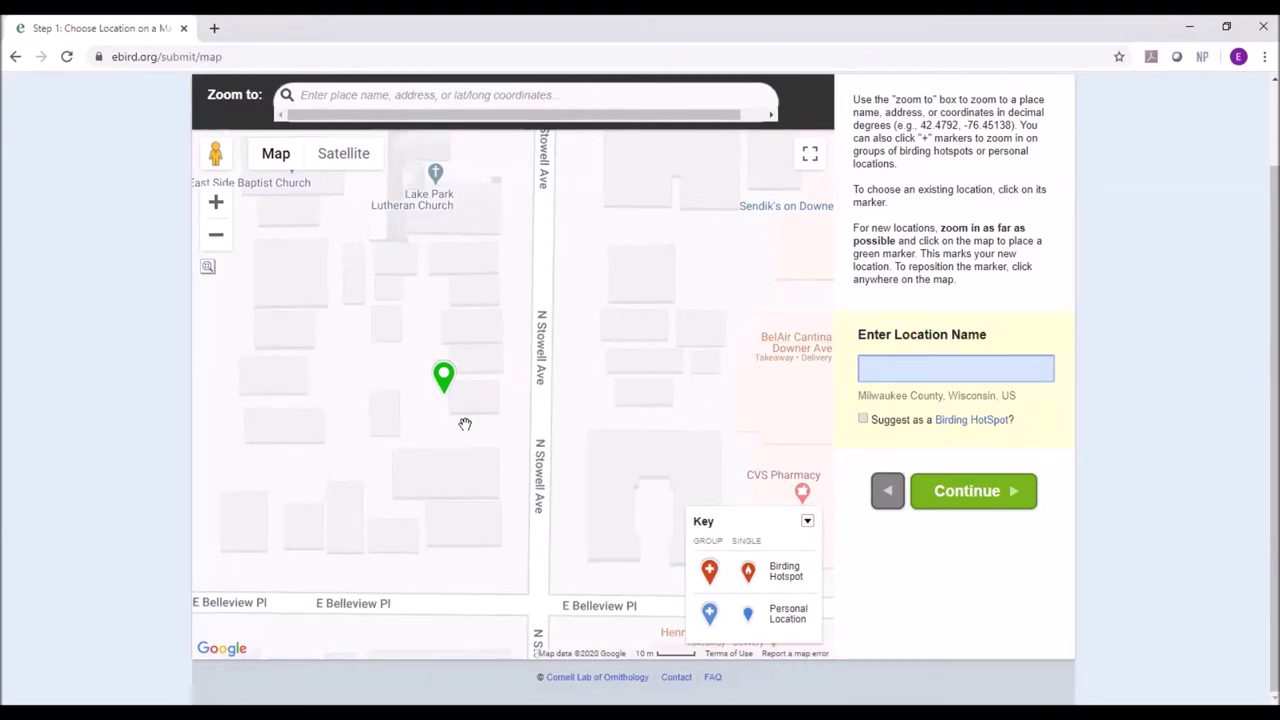
{"action": "left_click_drag", "start_coordinate": [465, 424], "coordinate": [412, 365]}
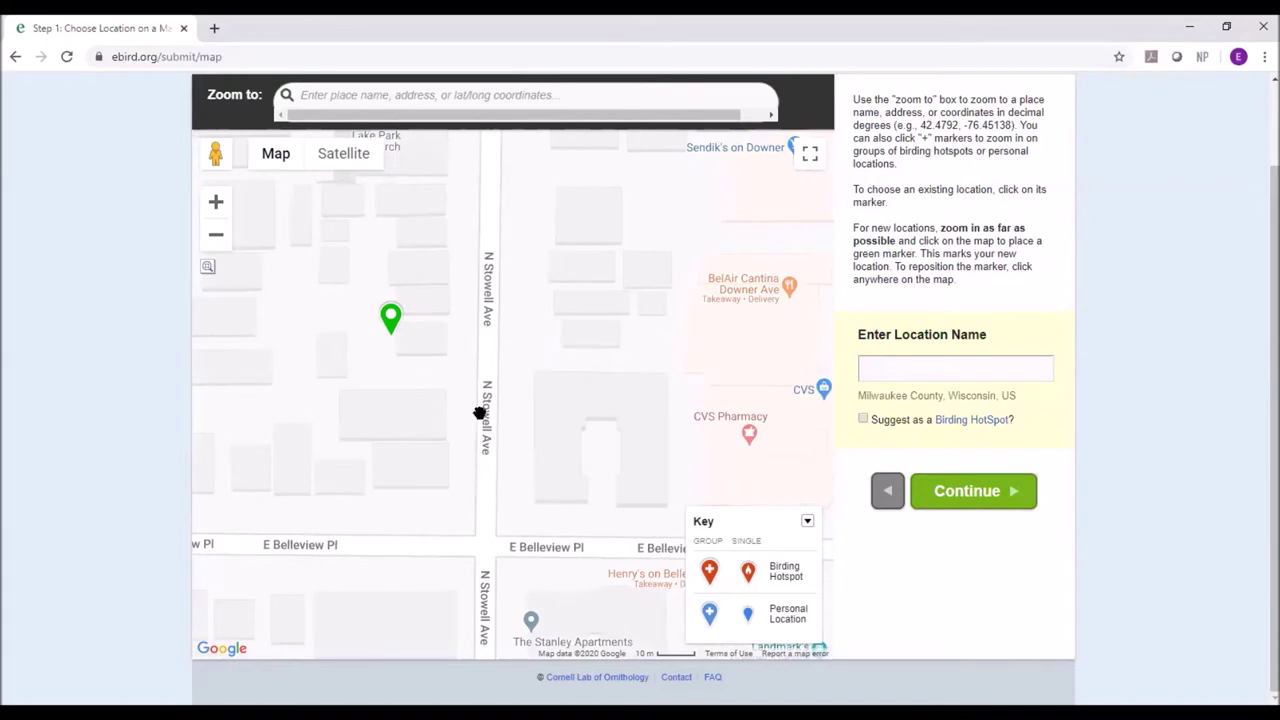
{"action": "left_click", "coordinate": [484, 533]}
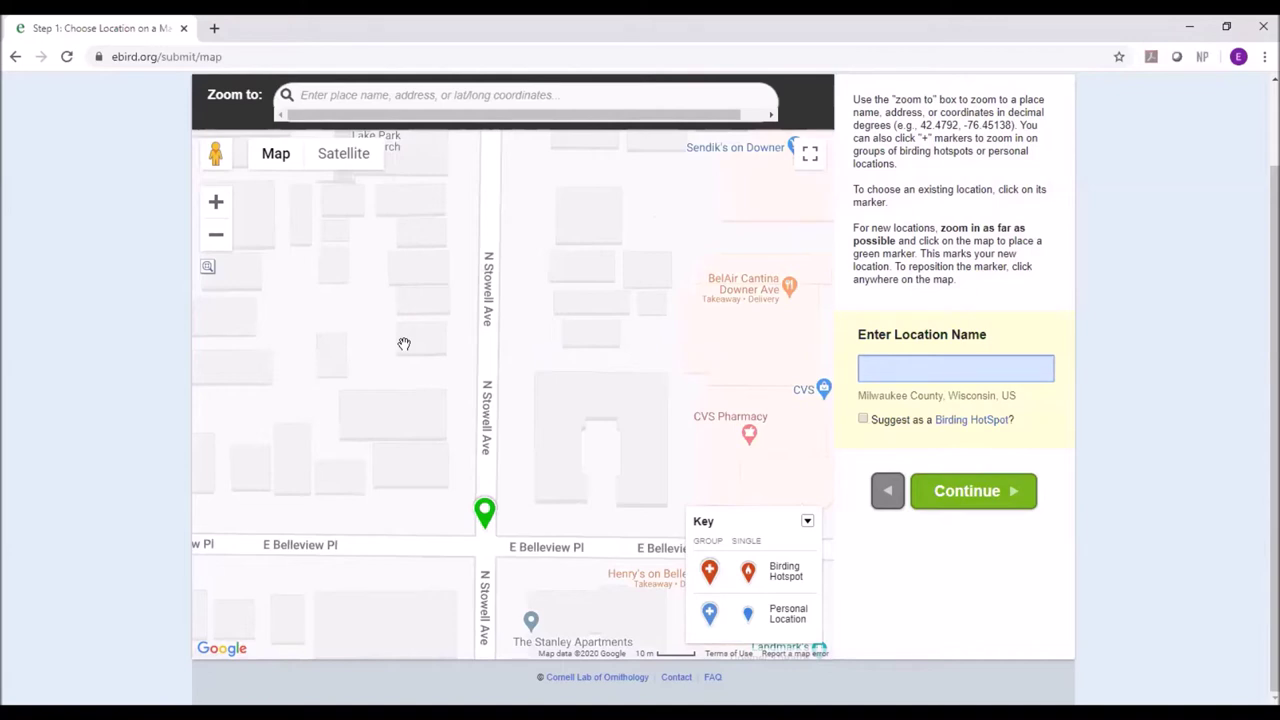
Name the location as the user's backyard and continue to Date and Effort
{"action": "left_click", "coordinate": [905, 374]}
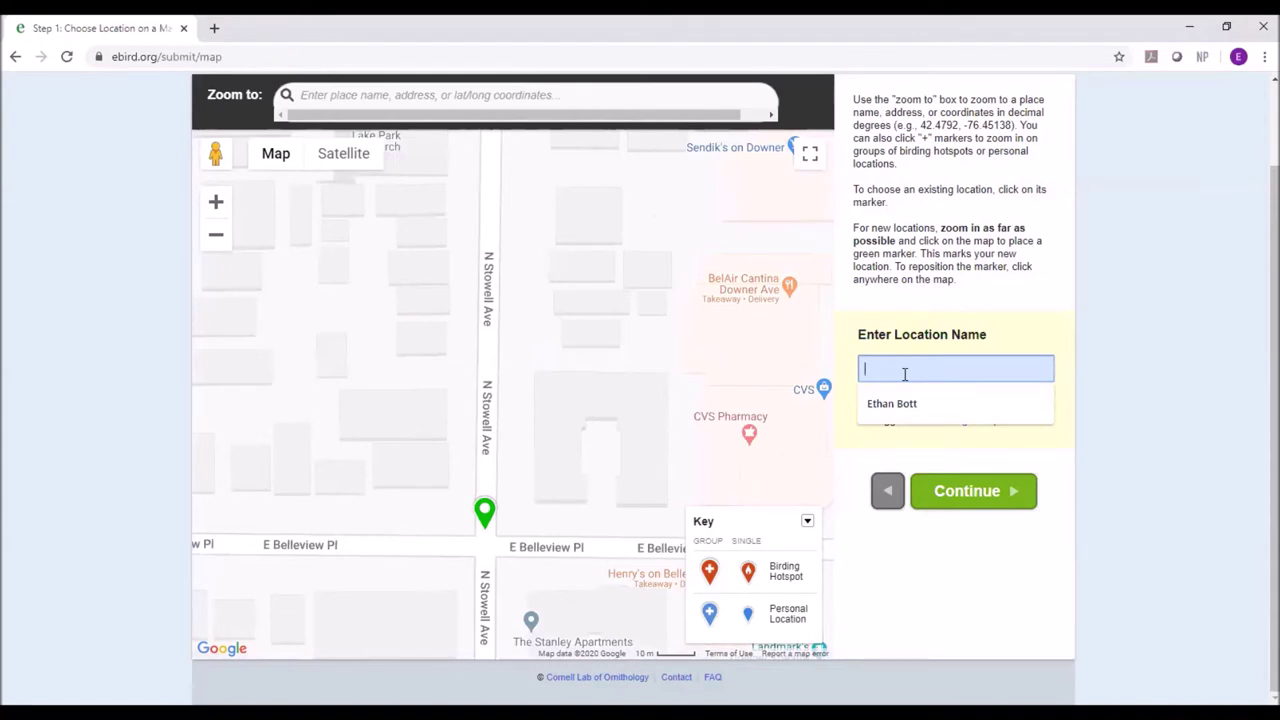
{"action": "type", "text": "Ethan's Backyard"}
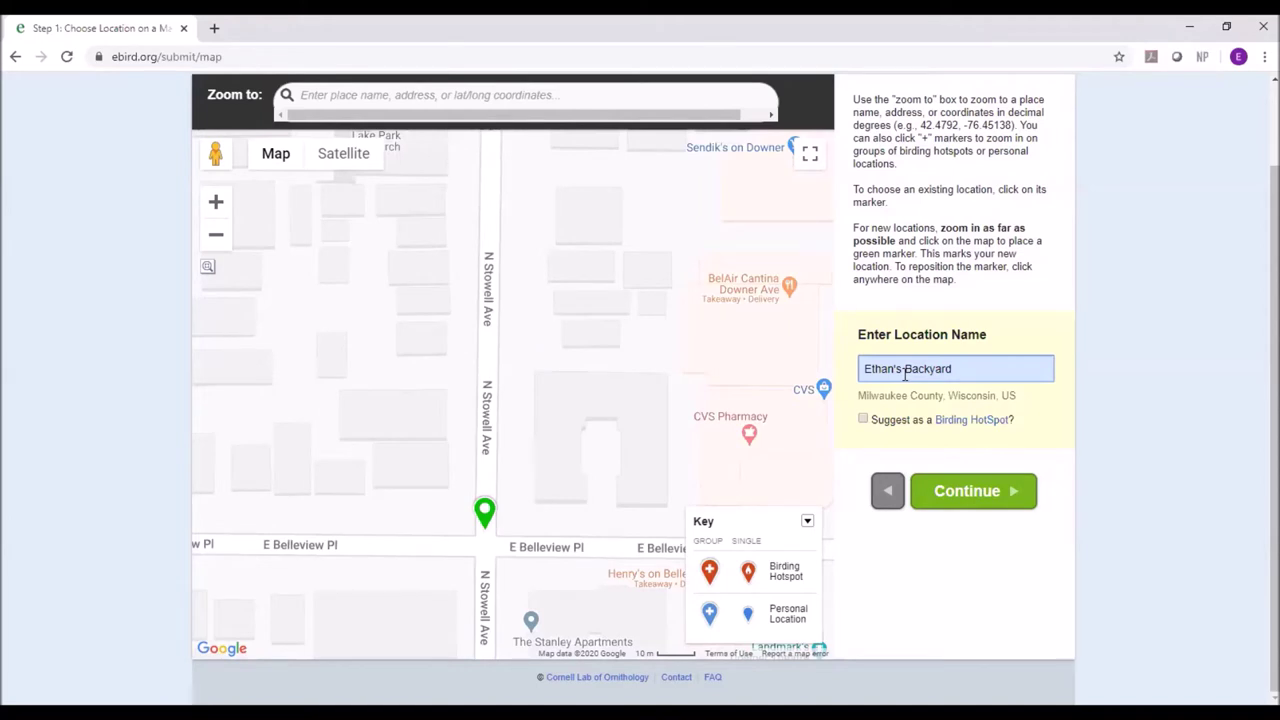
{"action": "left_click", "coordinate": [937, 491]}
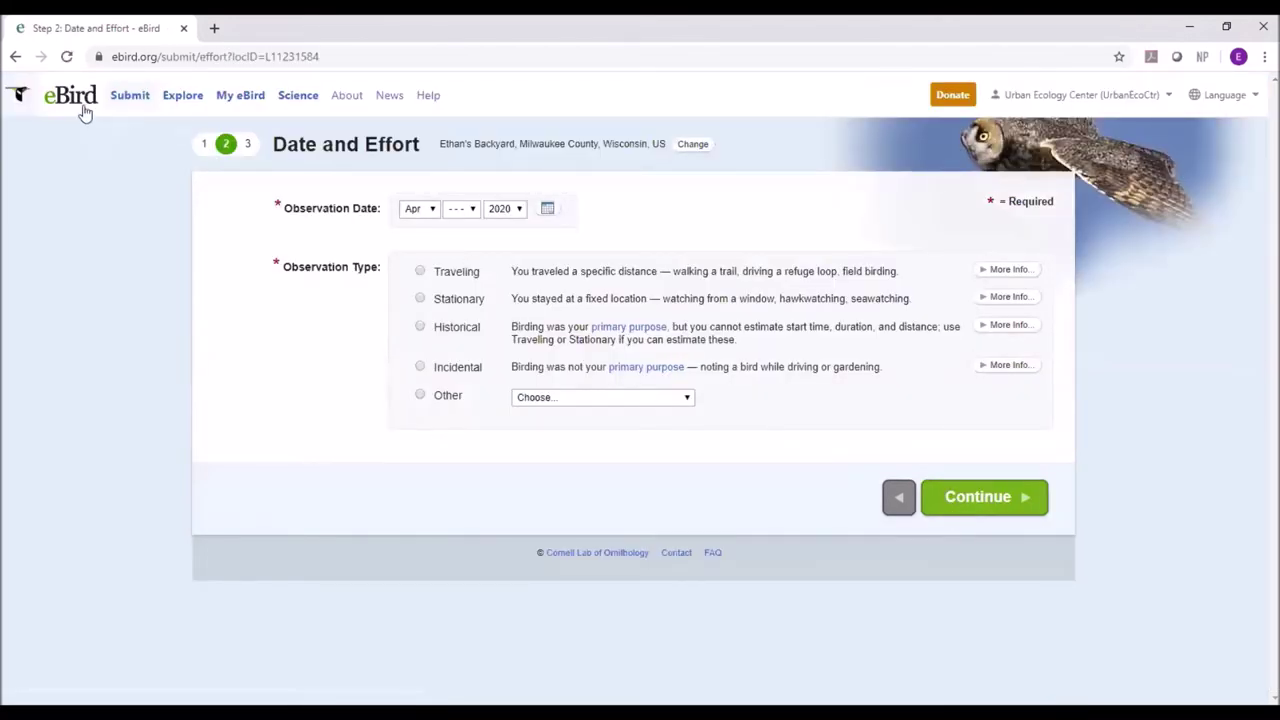
Go back twice in the browser to the 'Where did you bird?' page
{"action": "left_click", "coordinate": [15, 56]}
{"action": "left_click", "coordinate": [15, 56]}
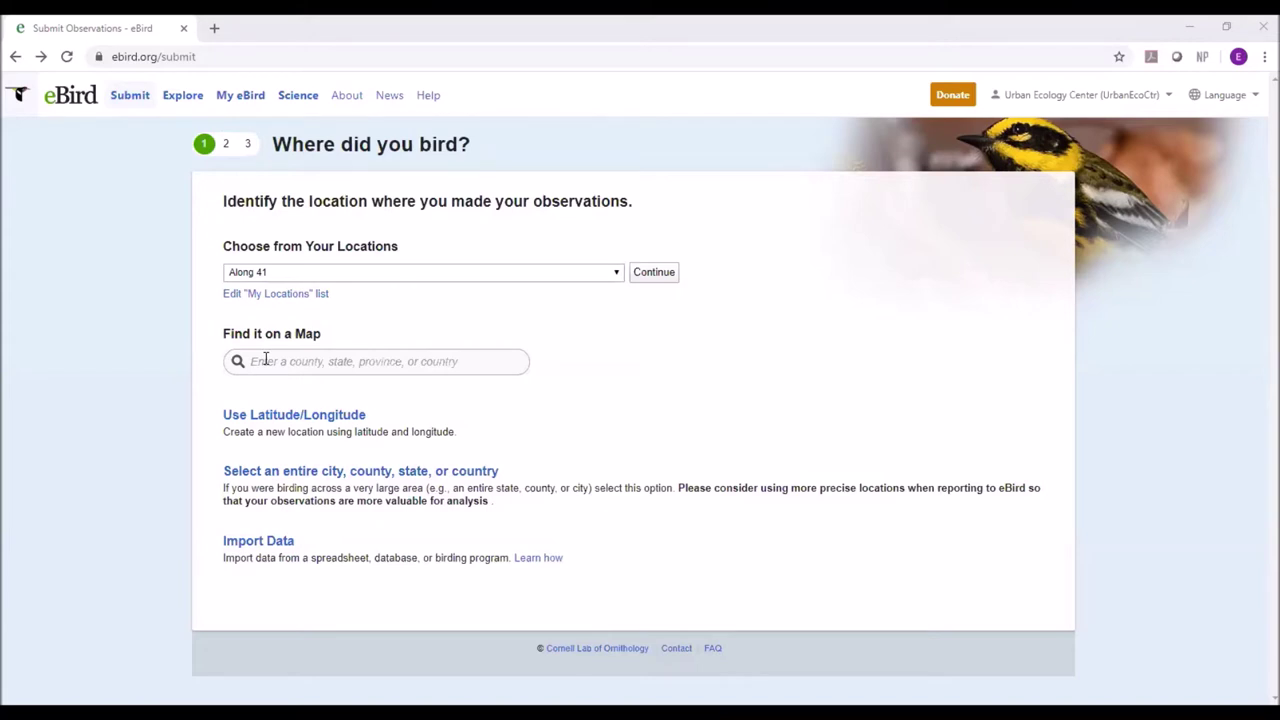
Select Riverside Park (Urban Ecology Center) from the saved locations list
{"action": "left_click", "coordinate": [544, 274]}
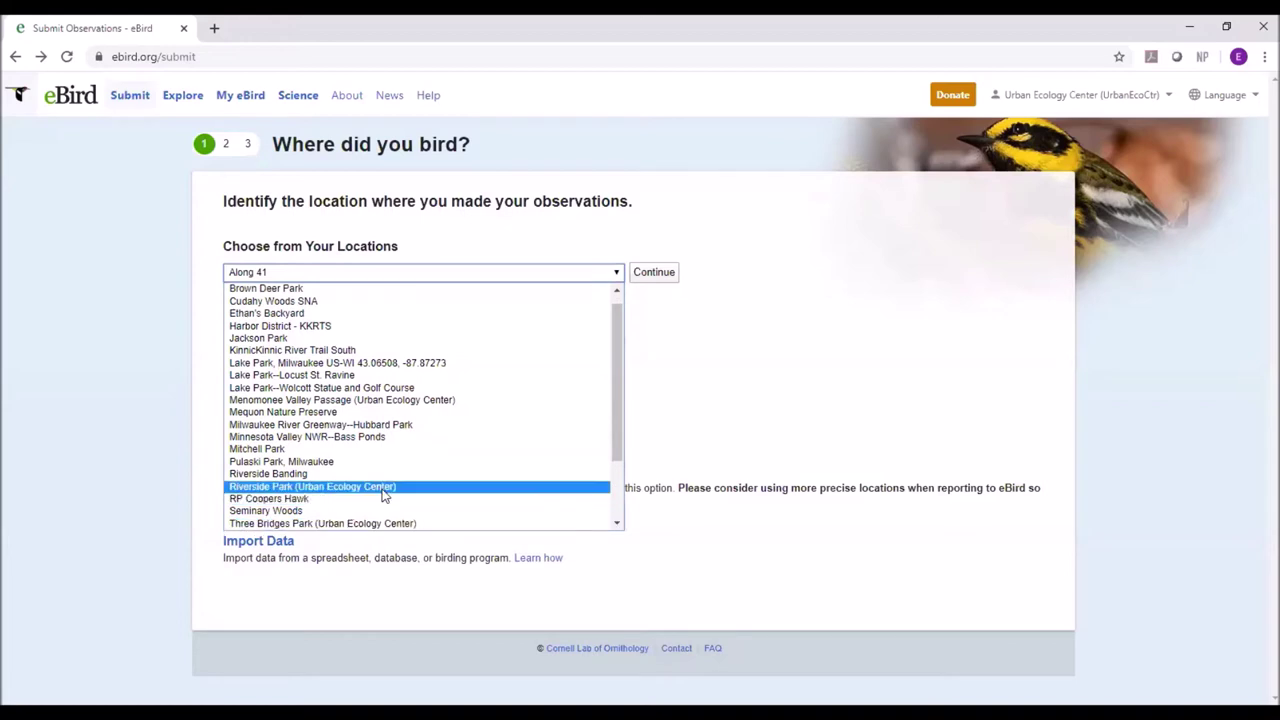
{"action": "left_click", "coordinate": [336, 487]}
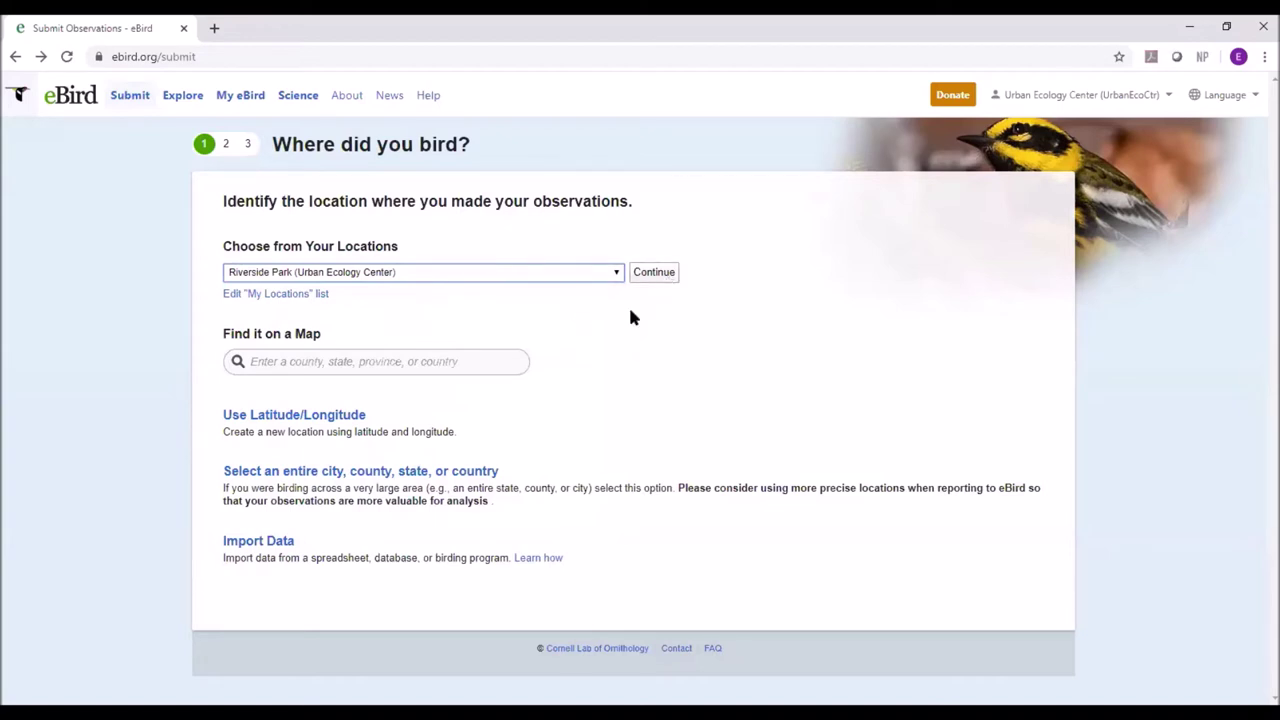
{"action": "left_click", "coordinate": [299, 366]}
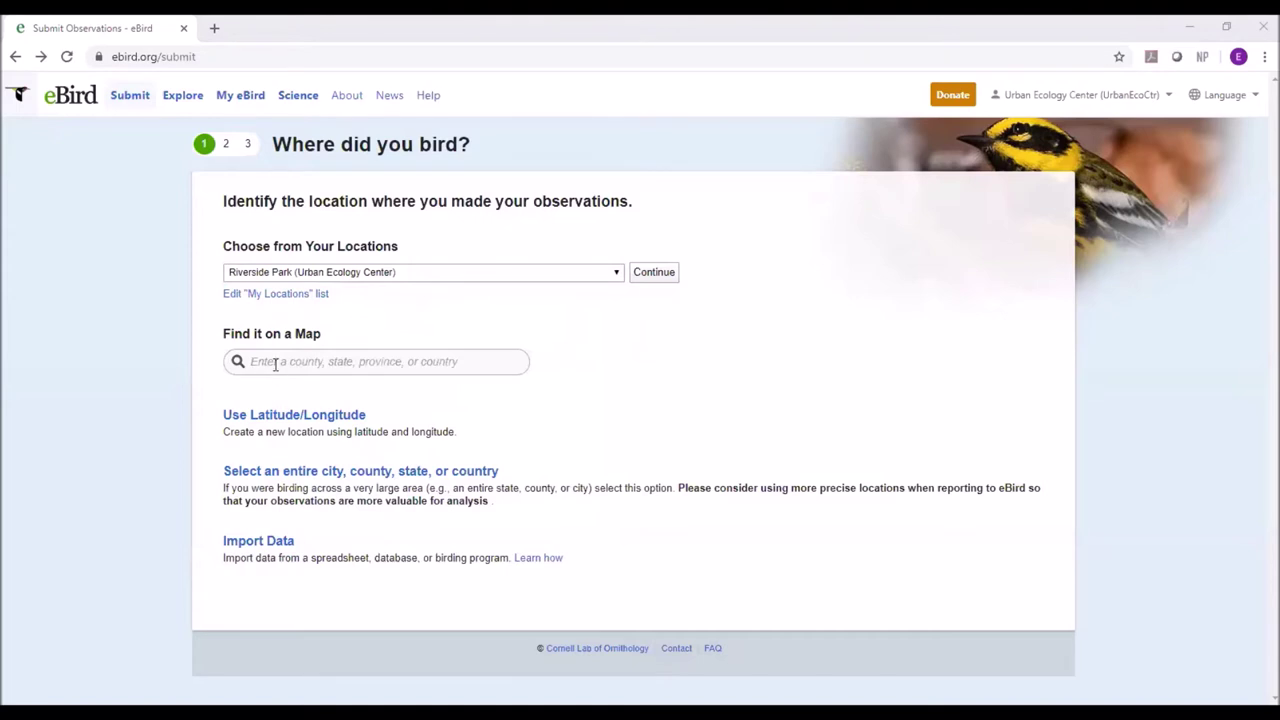
Search 'milwaukee' on the map and navigate north along the lakeshore to Lake Park
{"action": "type", "text": "milwaukee"}
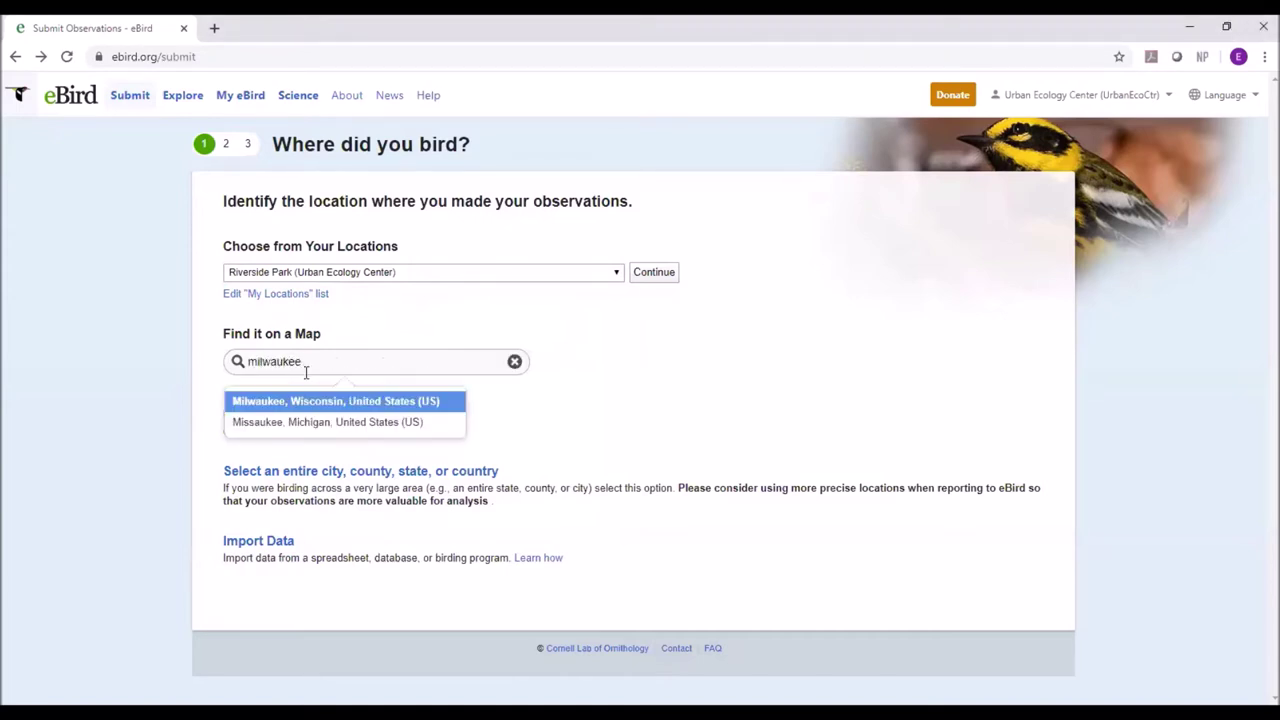
{"action": "left_click", "coordinate": [289, 402]}
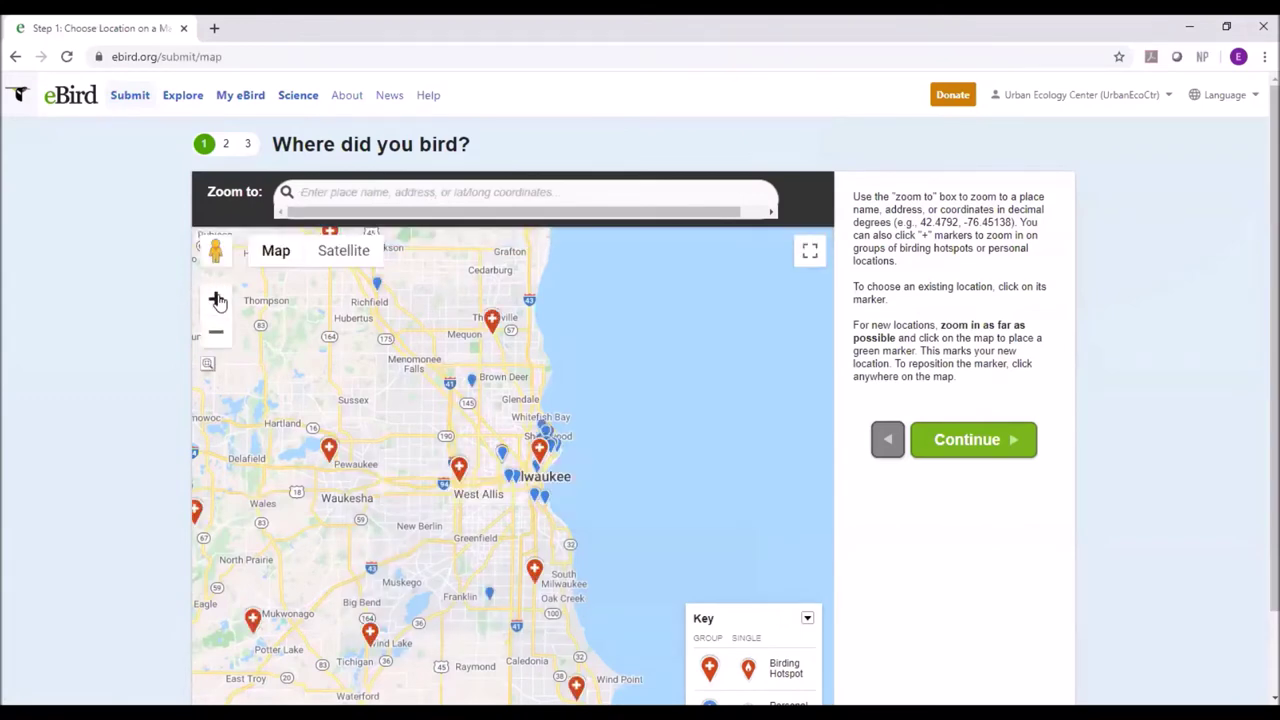
{"action": "left_click", "coordinate": [216, 299]}
{"action": "left_click", "coordinate": [218, 299]}
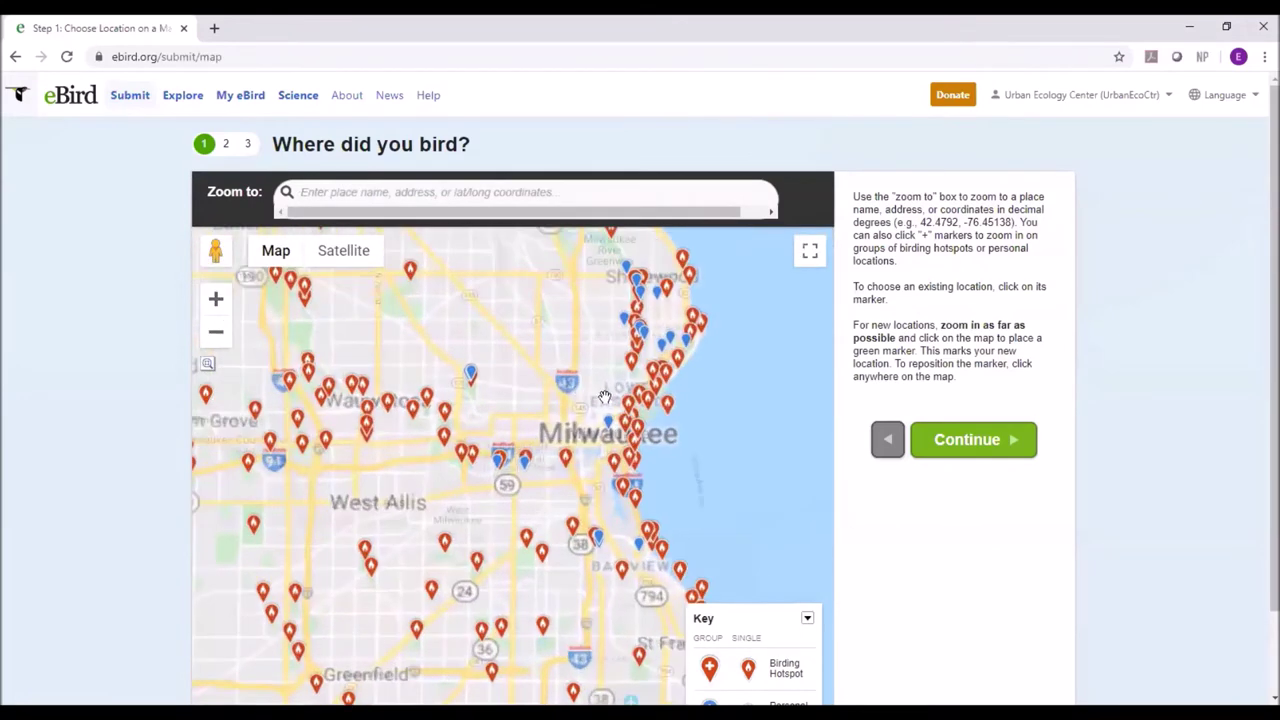
{"action": "left_click_drag", "start_coordinate": [604, 397], "coordinate": [424, 307]}
{"action": "left_click", "coordinate": [216, 299]}
{"action": "left_click", "coordinate": [216, 299]}
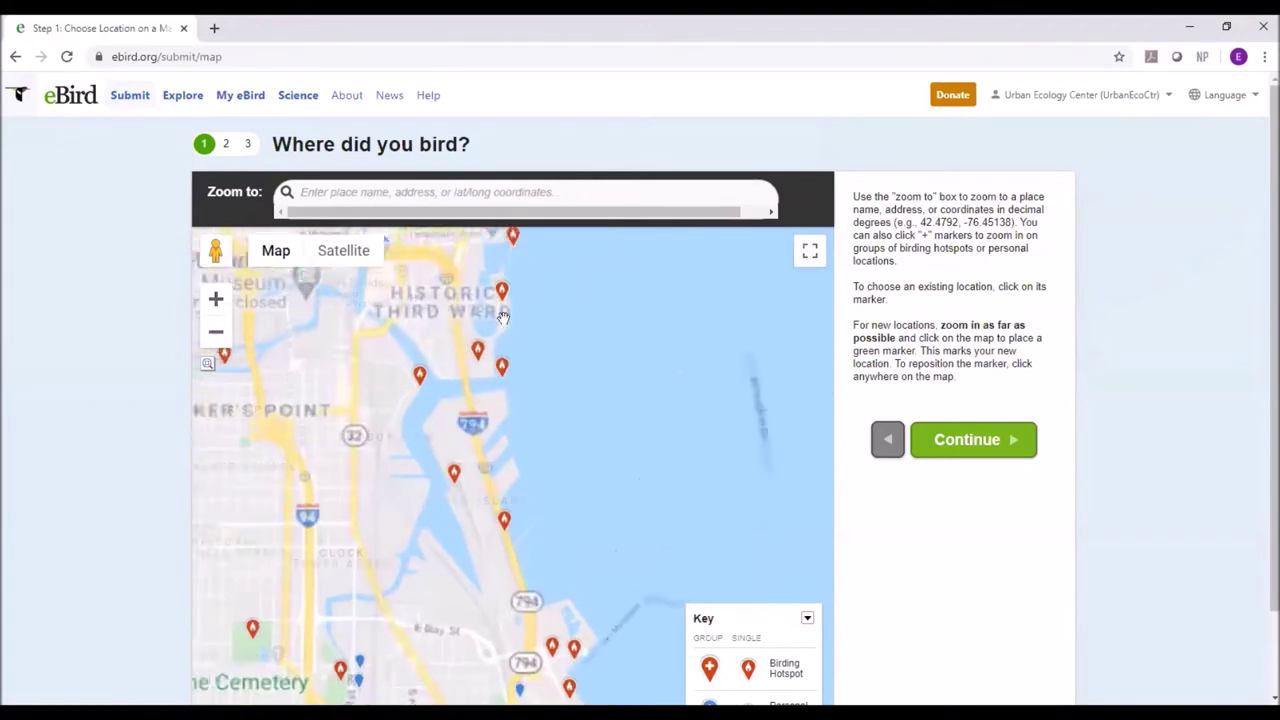
{"action": "scroll", "coordinate": [503, 317], "scroll_direction": "down", "scroll_amount": 1}
{"action": "left_click", "coordinate": [216, 299]}
{"action": "left_click_drag", "start_coordinate": [563, 374], "coordinate": [510, 551]}
{"action": "mouse_move", "coordinate": [508, 423]}
{"action": "left_mouse_down"}
{"action": "mouse_move", "coordinate": [510, 560]}
{"action": "mouse_move", "coordinate": [504, 431]}
{"action": "left_mouse_up"}
Pick the Lake Park - Locust Ravine hotspot, then return to the location choice page
{"action": "left_click", "coordinate": [490, 392]}
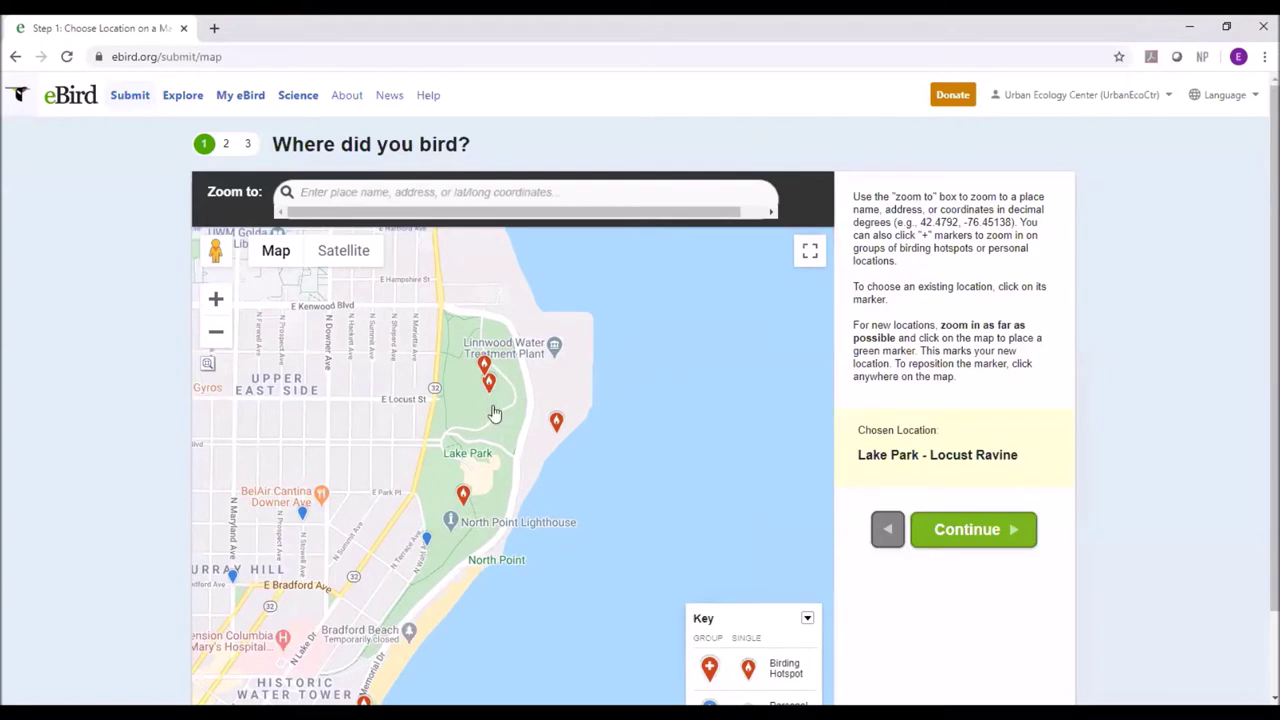
{"action": "left_click", "coordinate": [463, 493]}
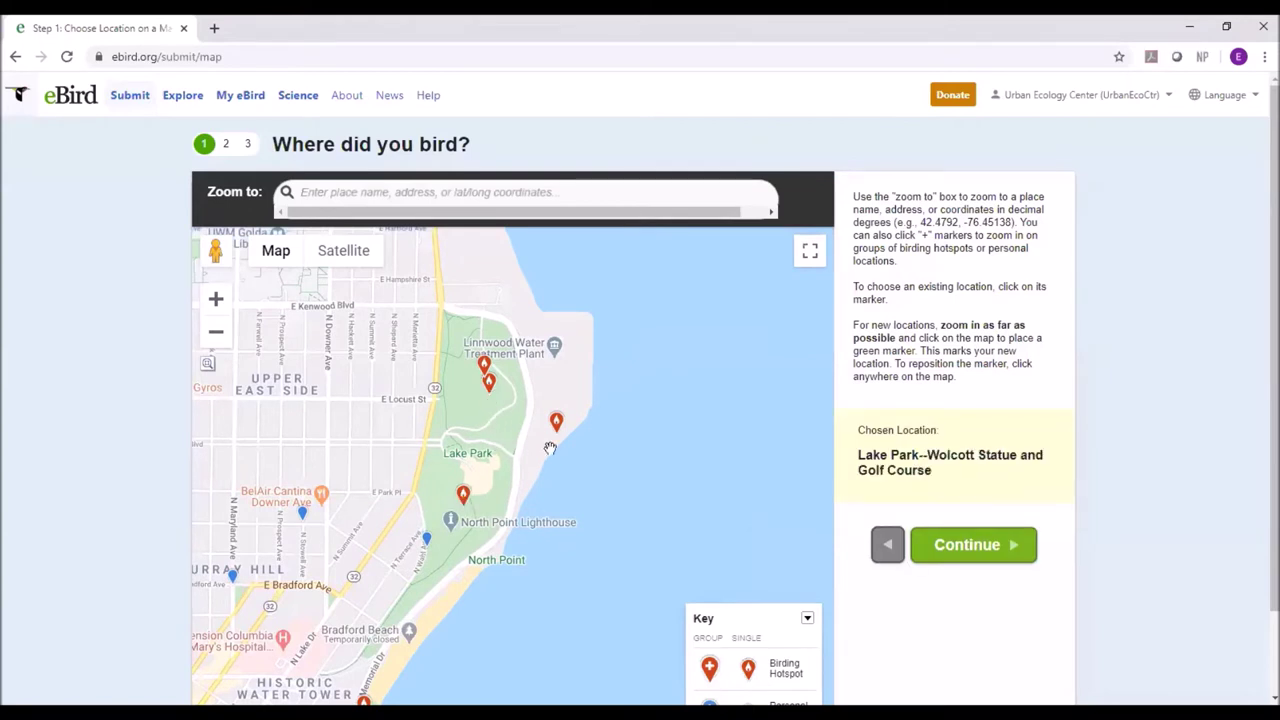
{"action": "left_click", "coordinate": [490, 390]}
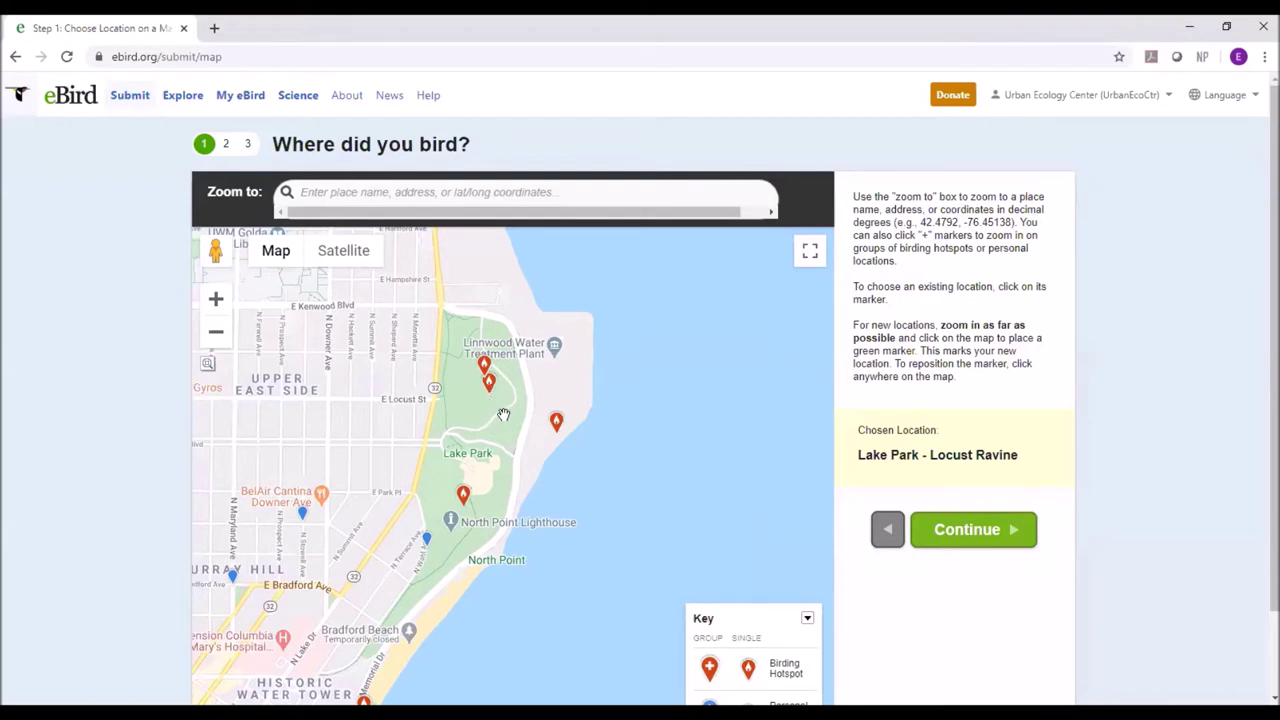
{"action": "left_click_drag", "start_coordinate": [457, 409], "coordinate": [592, 378]}
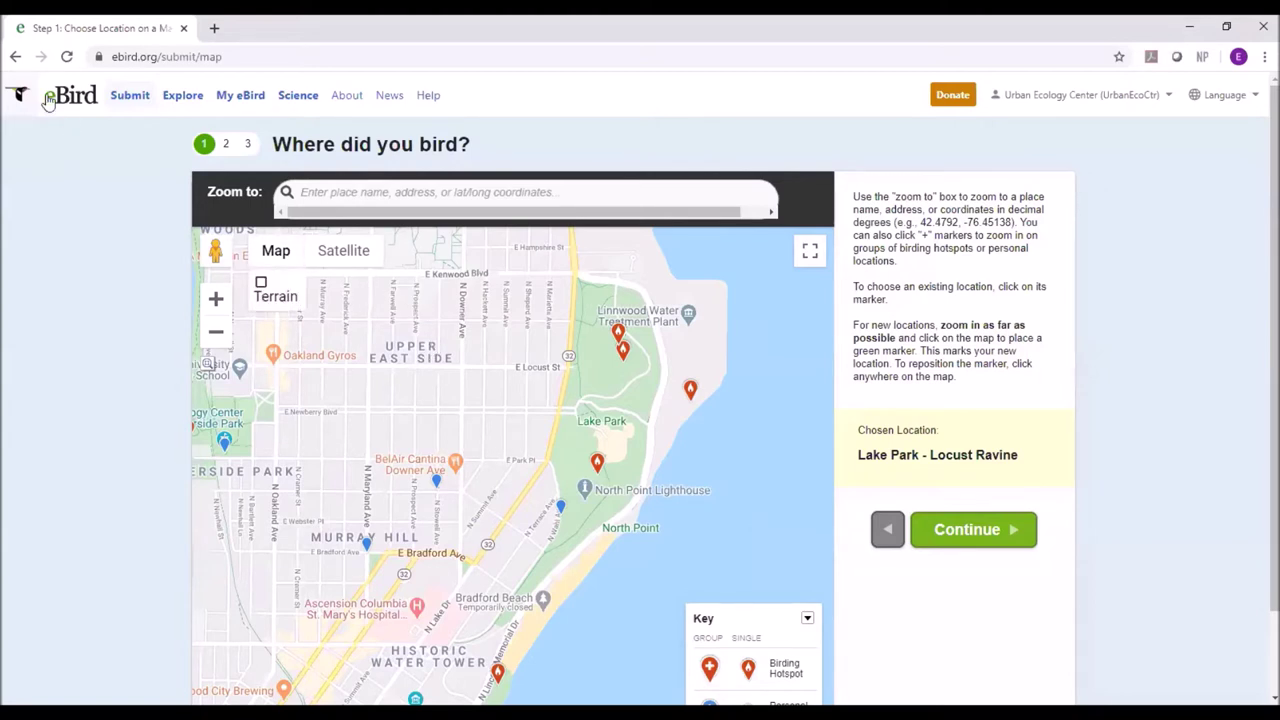
{"action": "left_click", "coordinate": [15, 57]}
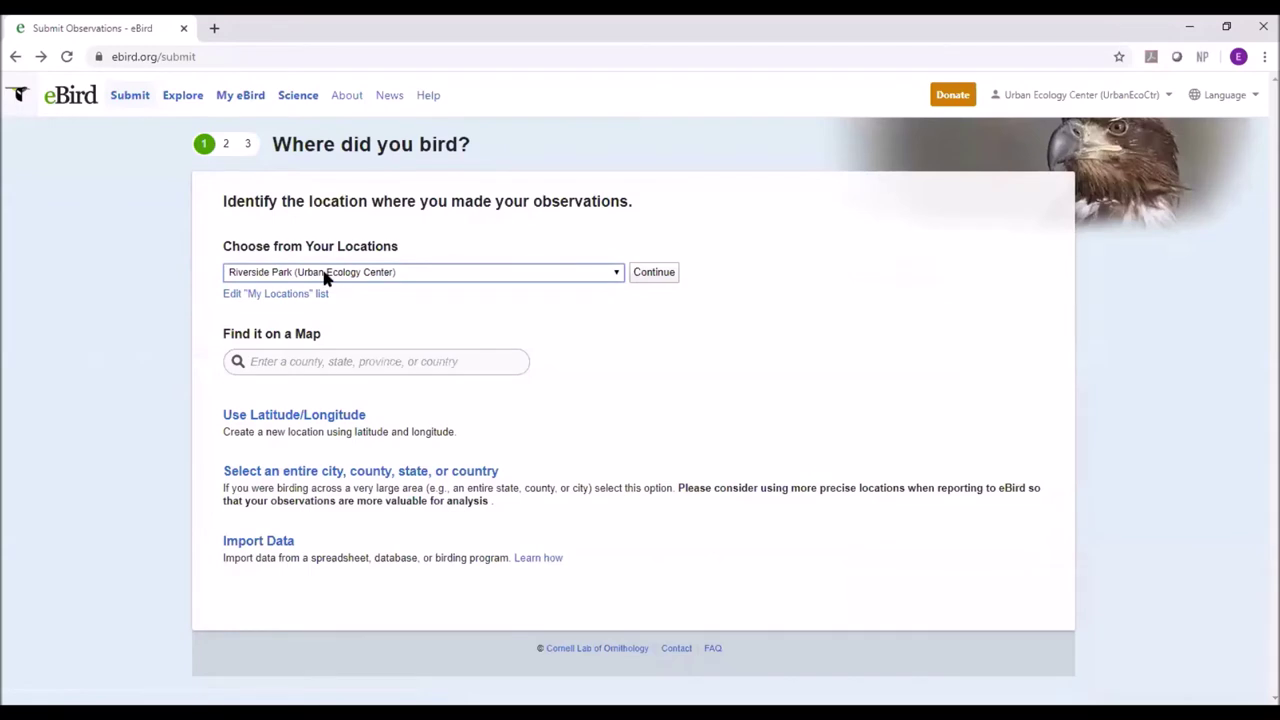
Continue to Date and Effort with Riverside Park (Urban Ecology Center) as the location
{"action": "left_click", "coordinate": [664, 279]}
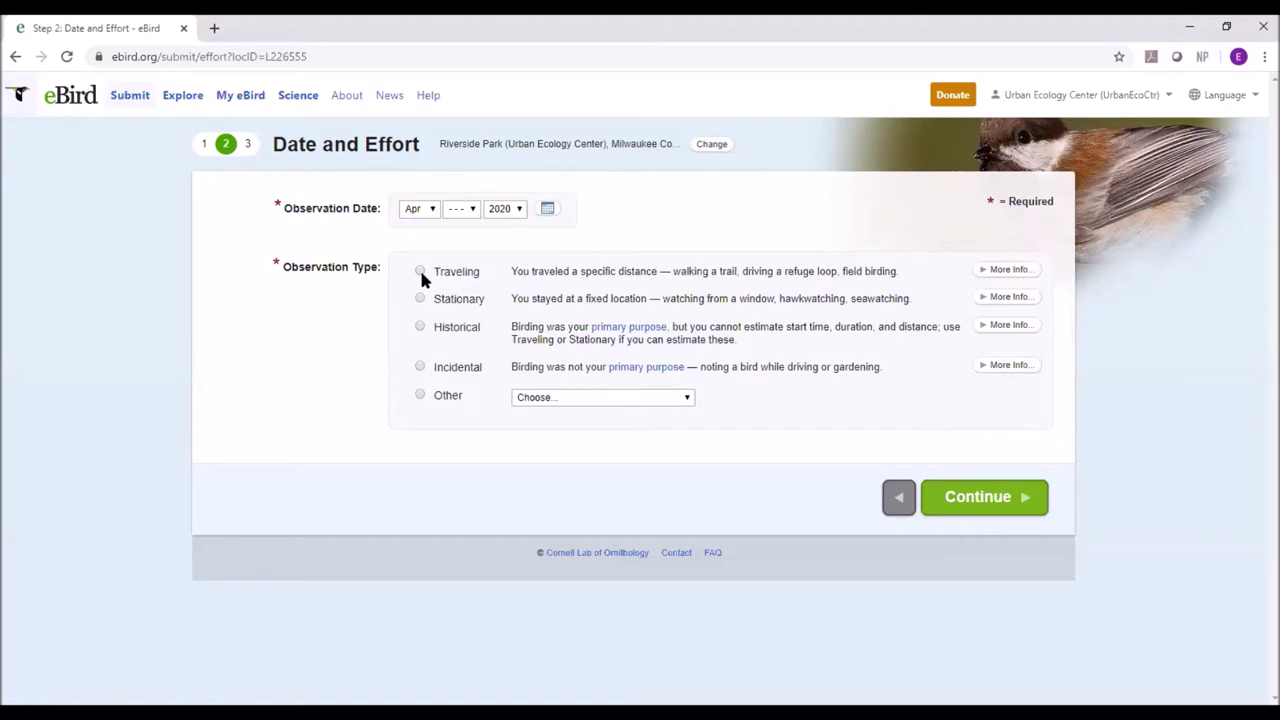
Set the observation day to April 24, 2020 and show the Traveling type's More Info
{"action": "left_click", "coordinate": [470, 212]}
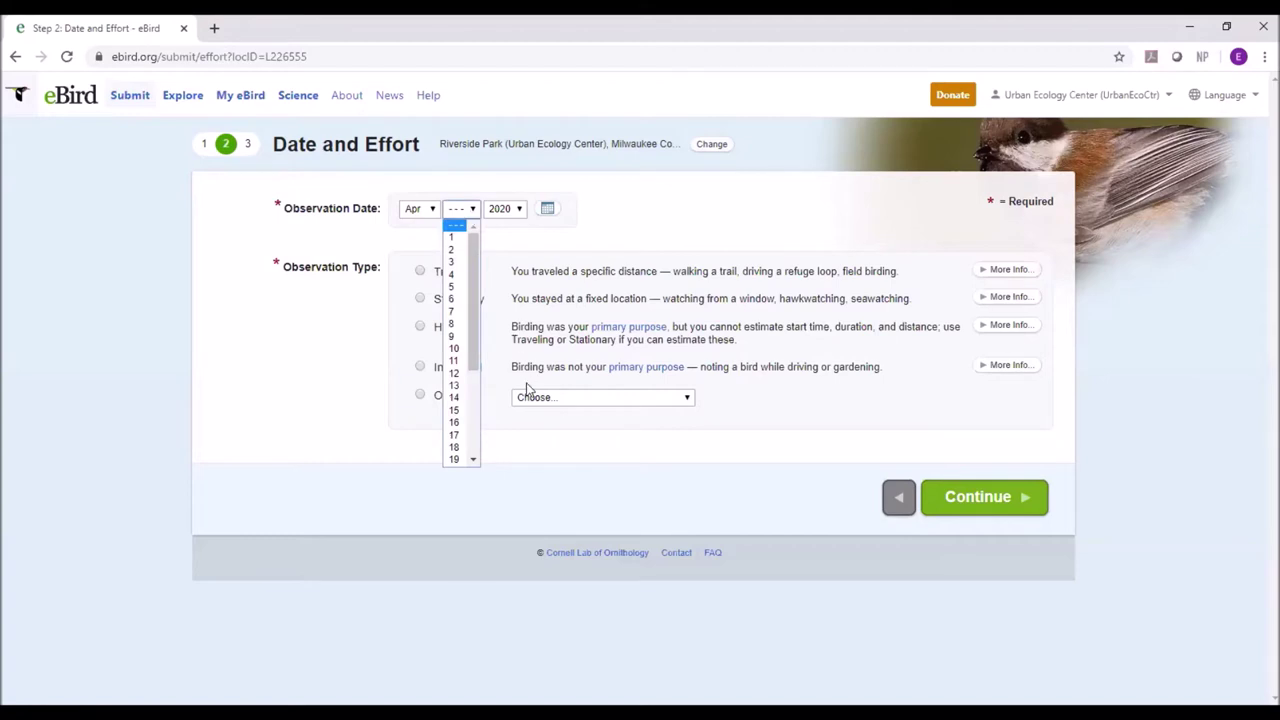
{"action": "left_click_drag", "start_coordinate": [474, 340], "coordinate": [466, 440]}
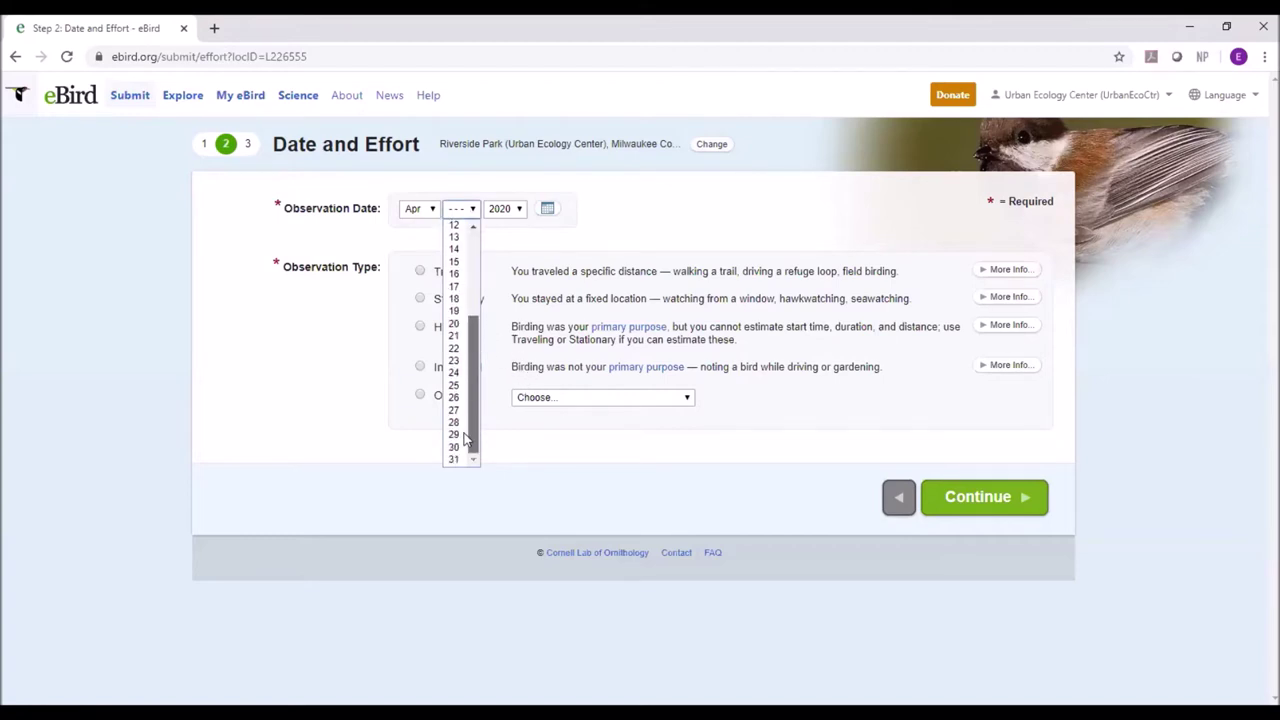
{"action": "left_click", "coordinate": [458, 374]}
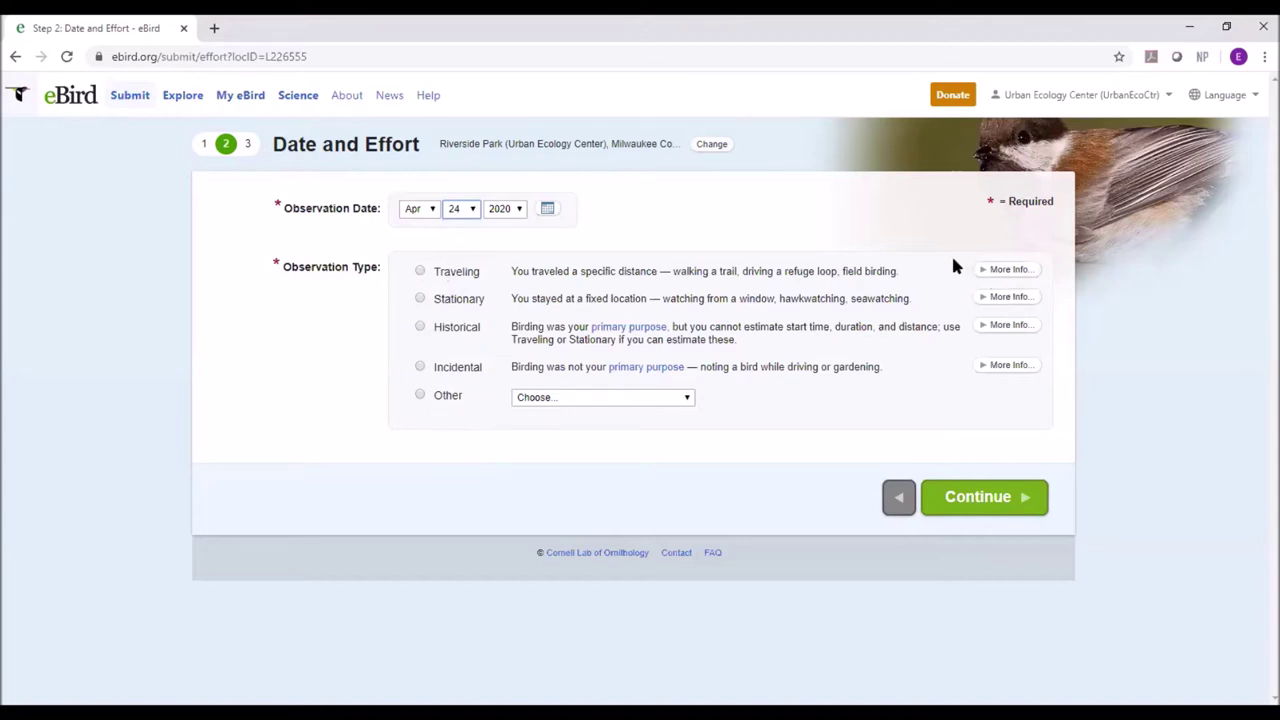
{"action": "left_click", "coordinate": [1012, 274]}
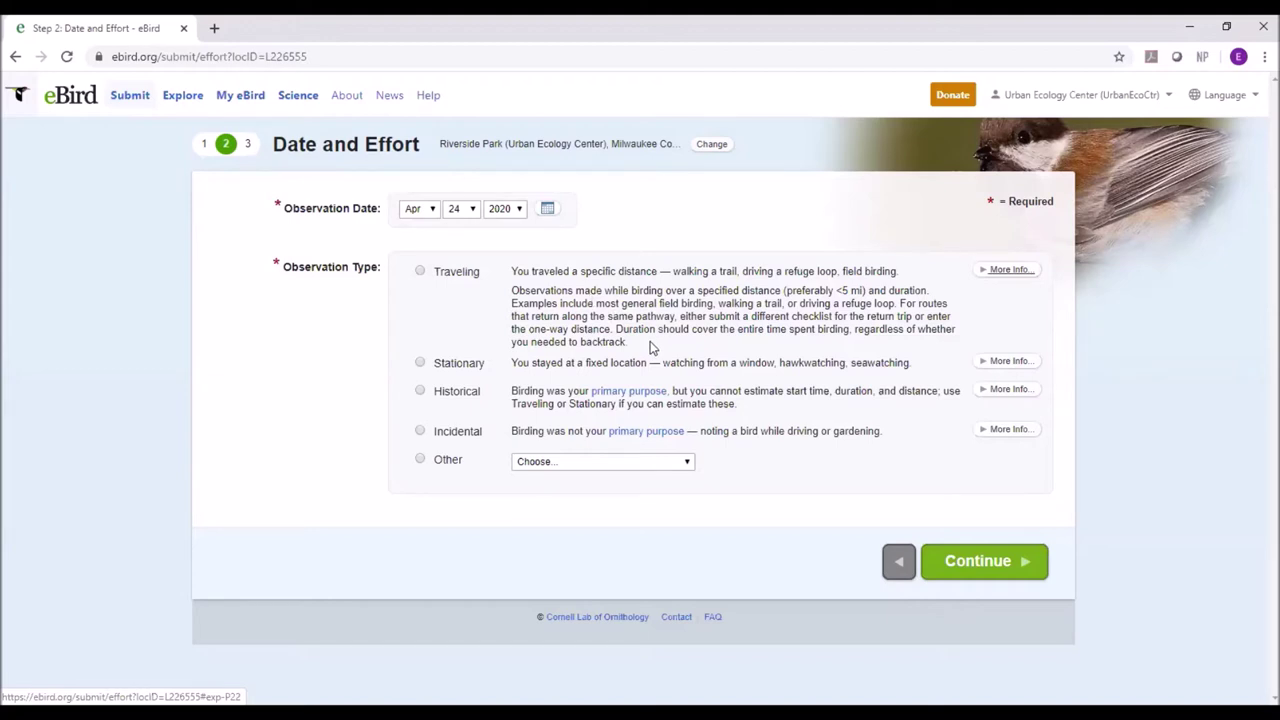
{"action": "left_click", "coordinate": [1003, 364]}
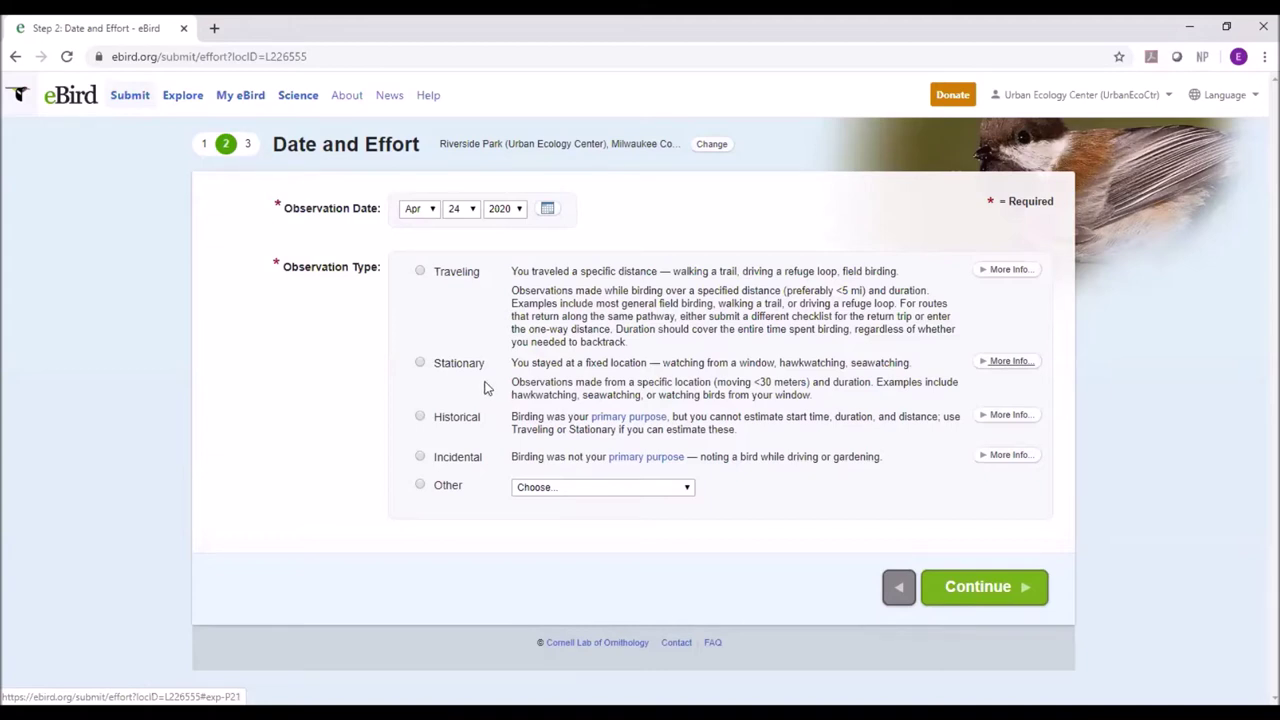
Expand the Historical and Incidental explanations and view the Other protocol list
{"action": "left_click", "coordinate": [1008, 415]}
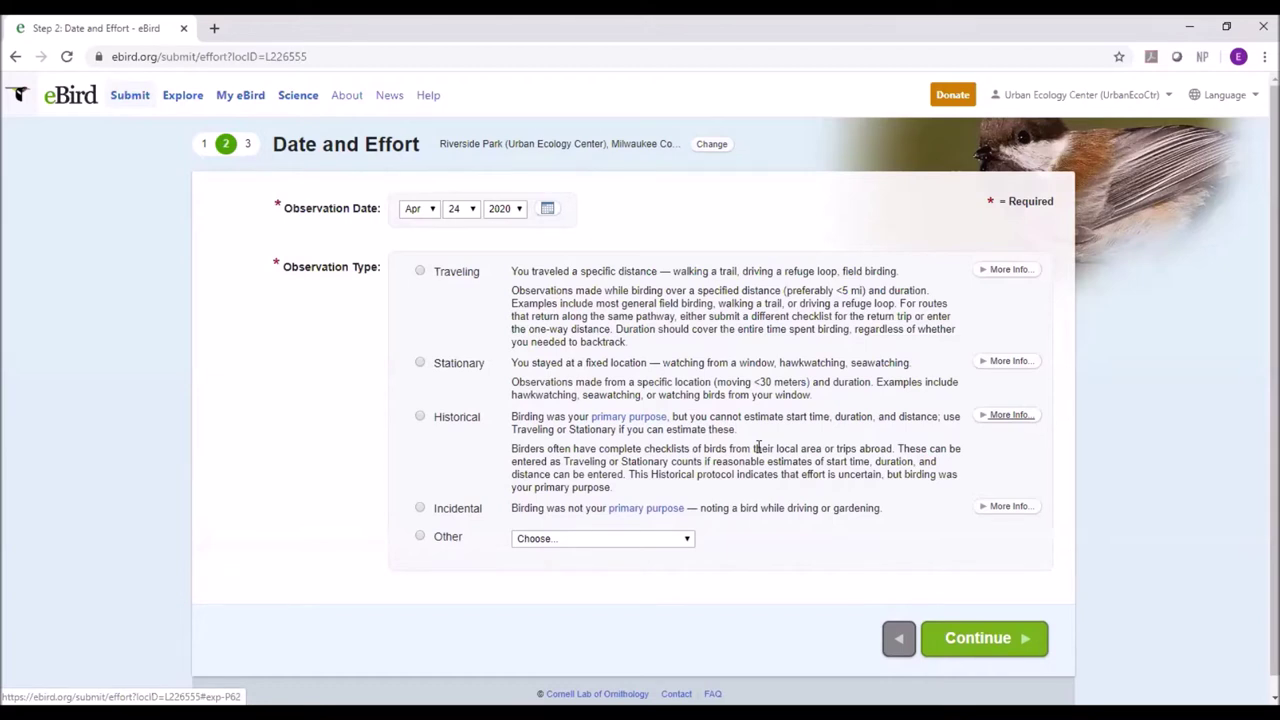
{"action": "left_click", "coordinate": [1010, 506]}
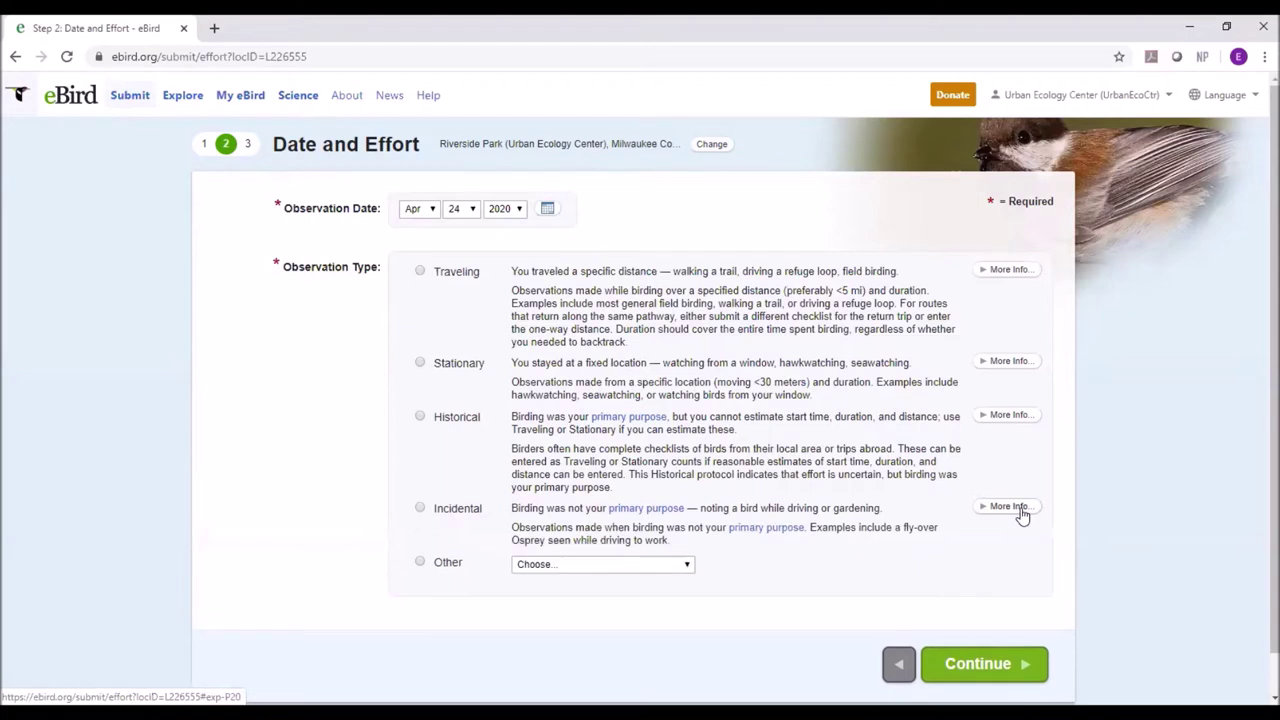
{"action": "scroll", "coordinate": [950, 515], "scroll_direction": "down", "scroll_amount": 1}
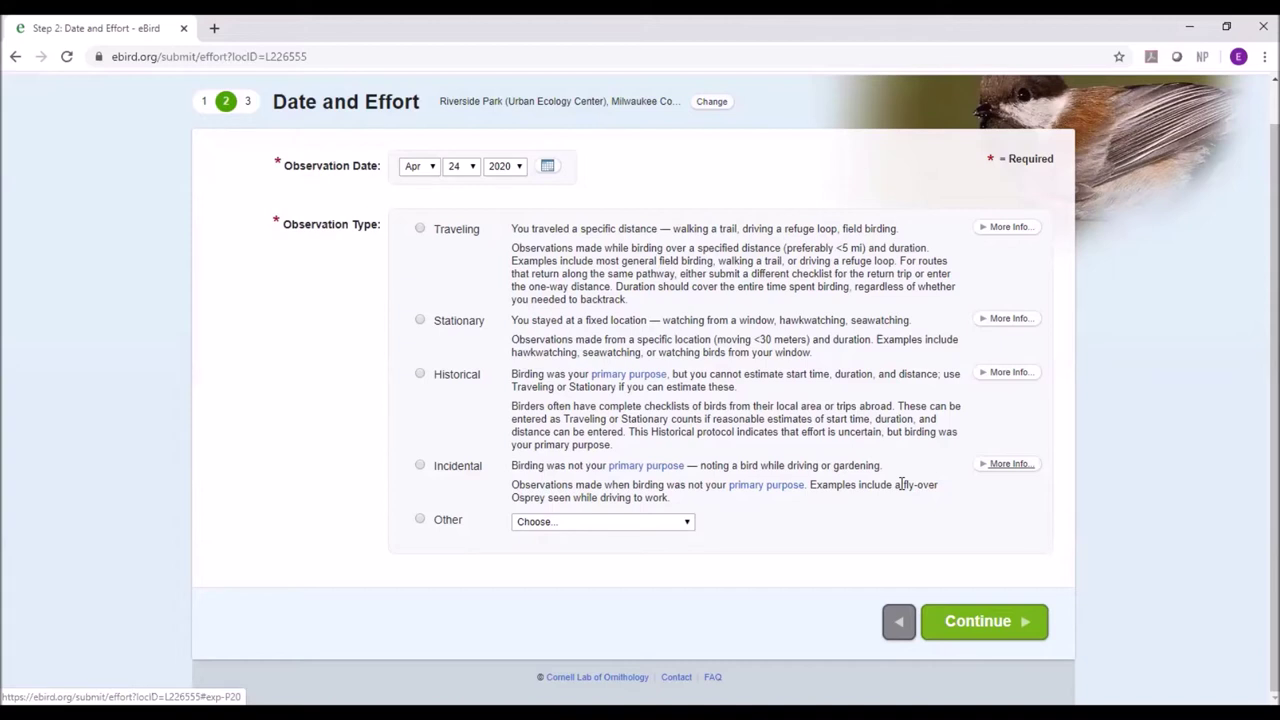
{"action": "left_click", "coordinate": [640, 527]}
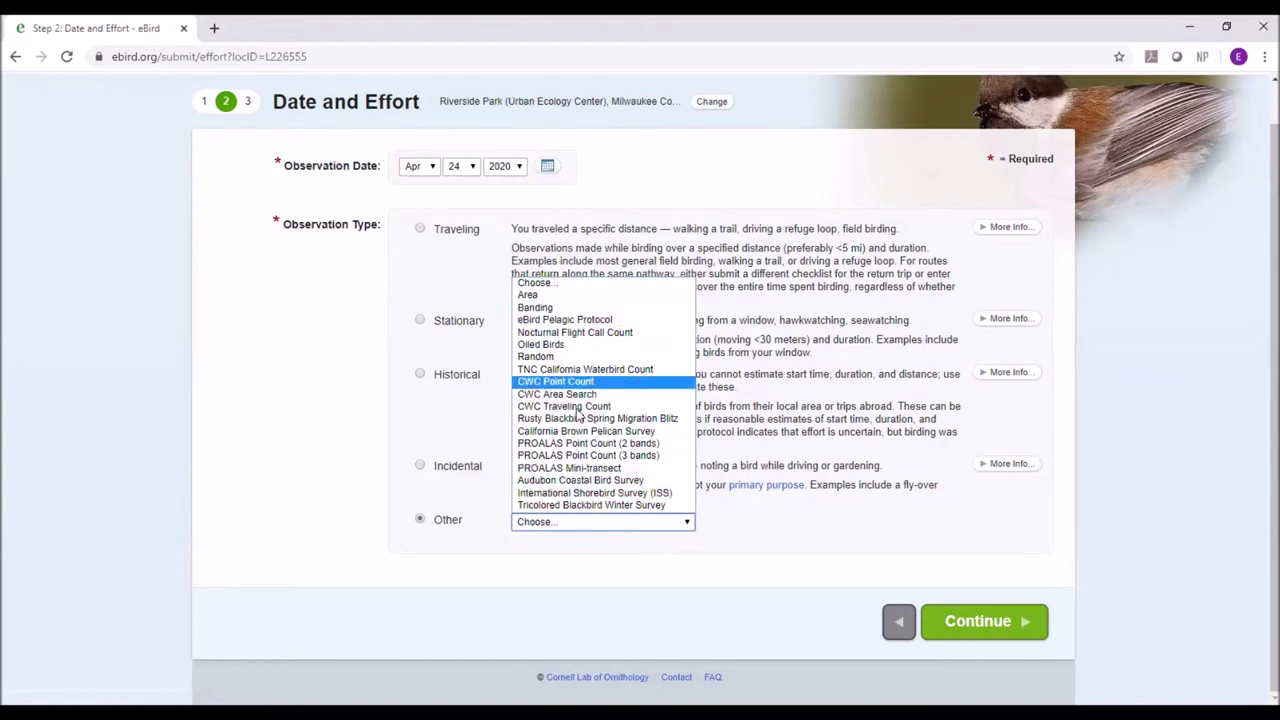
Choose the Traveling observation type with a start time of 8:00 AM
{"action": "left_click", "coordinate": [343, 522]}
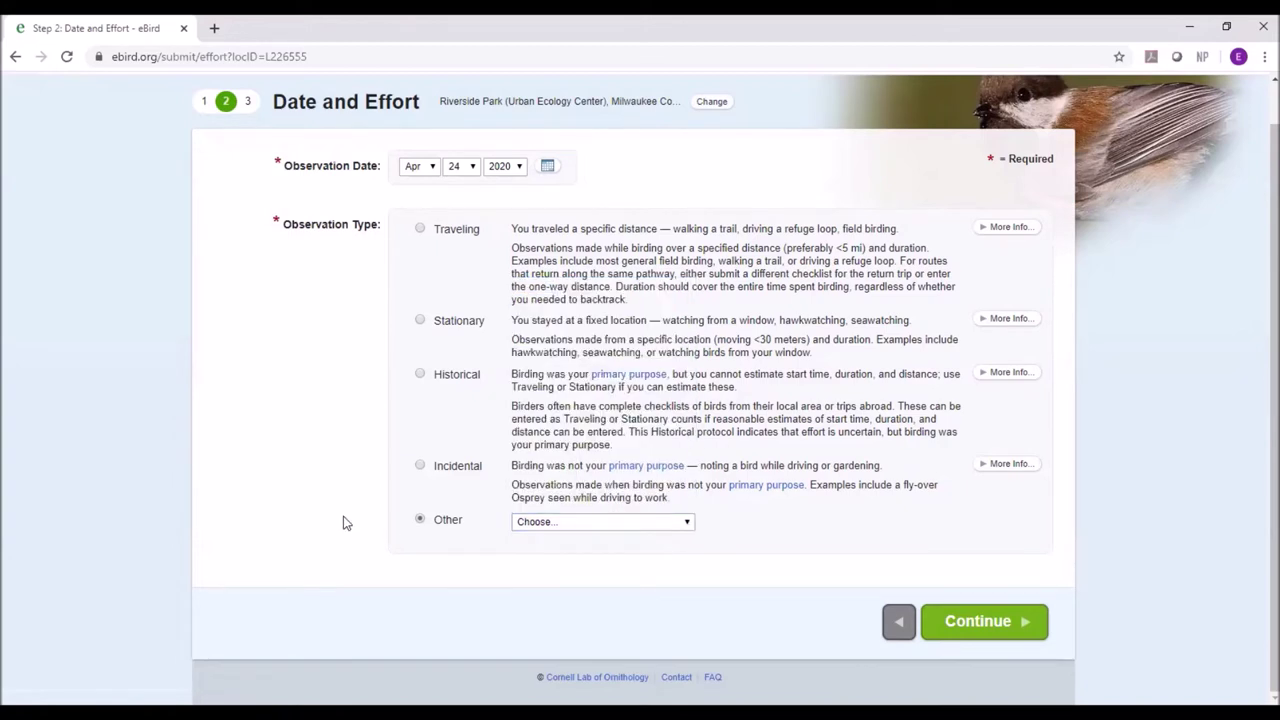
{"action": "left_click", "coordinate": [420, 230]}
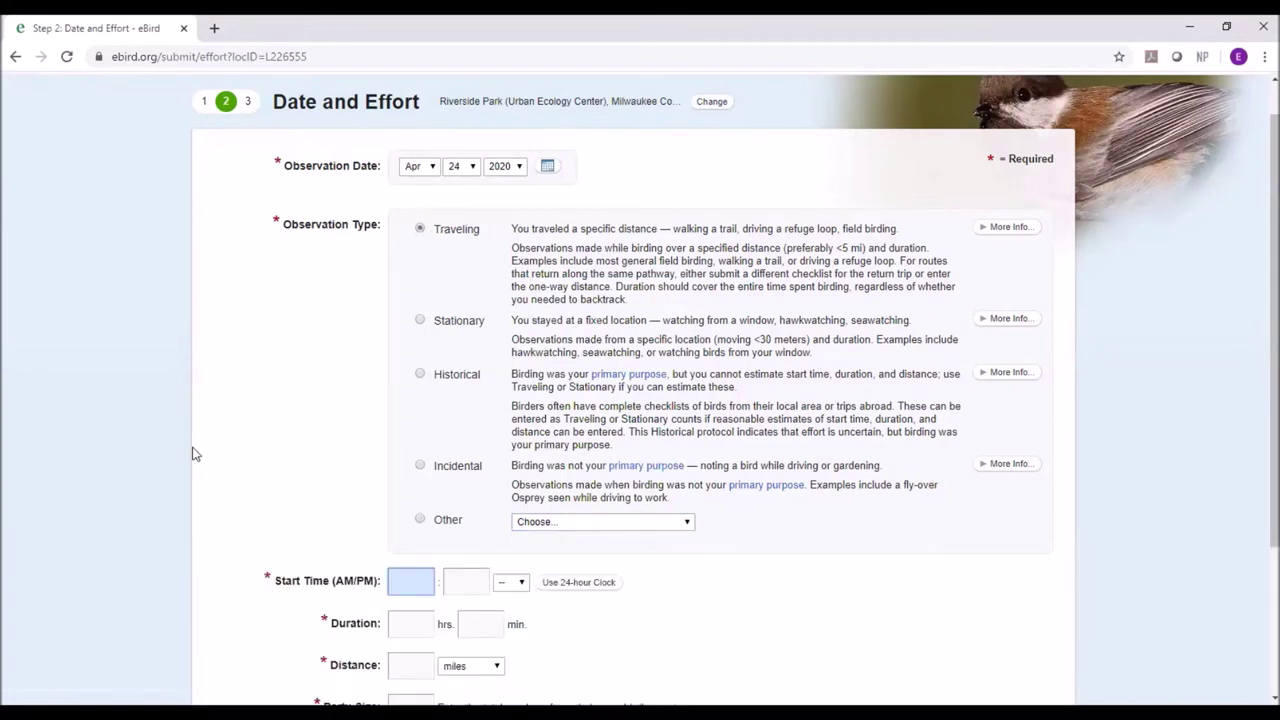
{"action": "scroll", "coordinate": [190, 452], "scroll_direction": "down", "scroll_amount": 3}
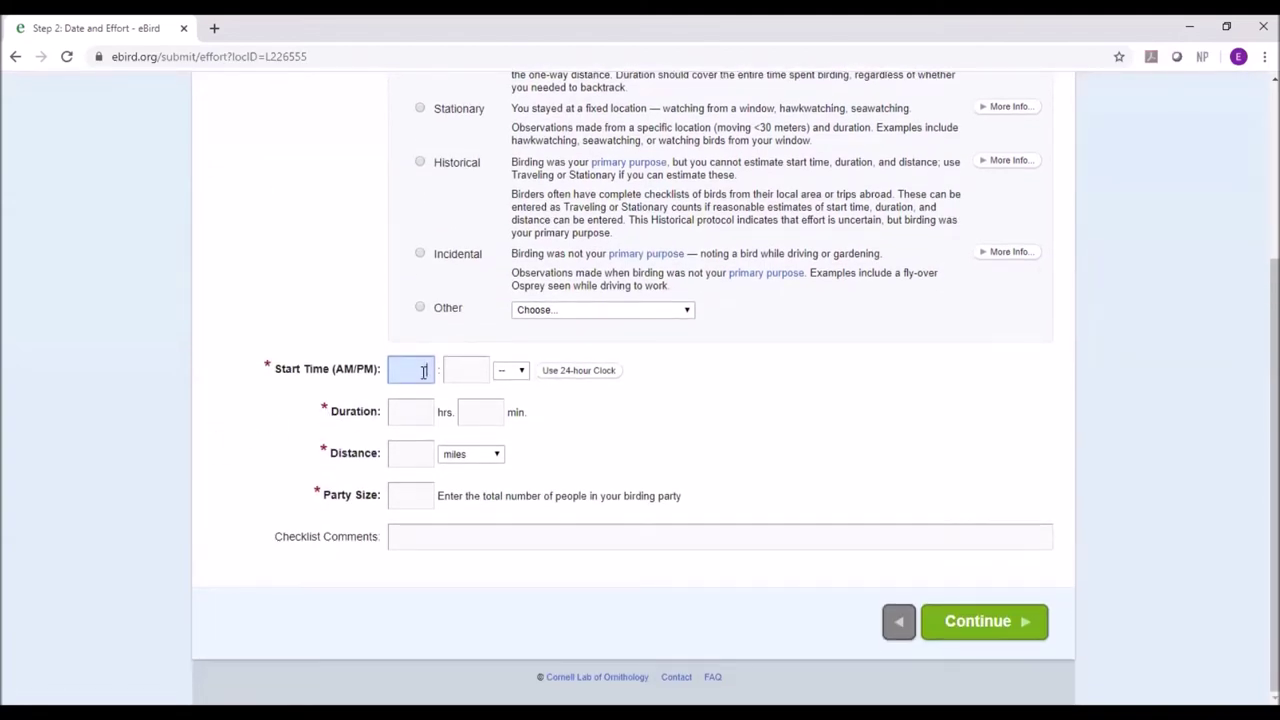
{"action": "type", "text": "8"}
{"action": "key", "text": "Tab"}
{"action": "type", "text": "00"}
{"action": "key", "text": "Tab"}
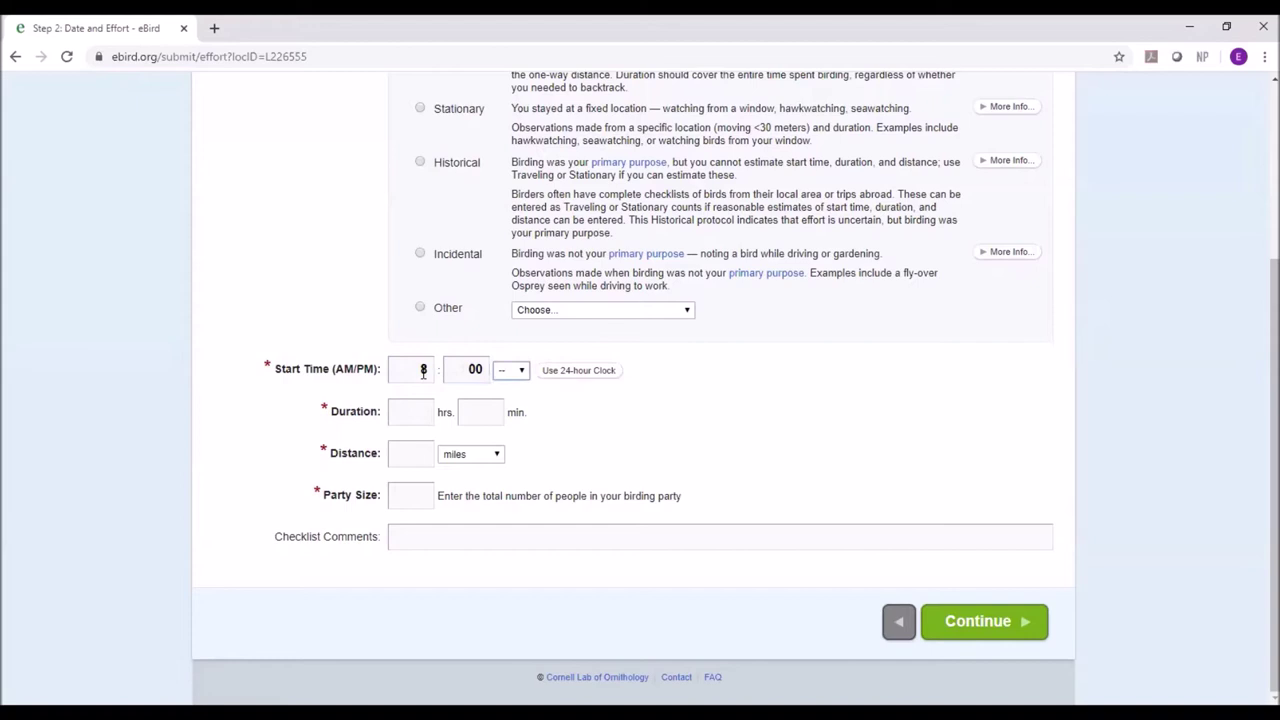
{"action": "key", "text": "a"}
{"action": "key", "text": "Tab"}
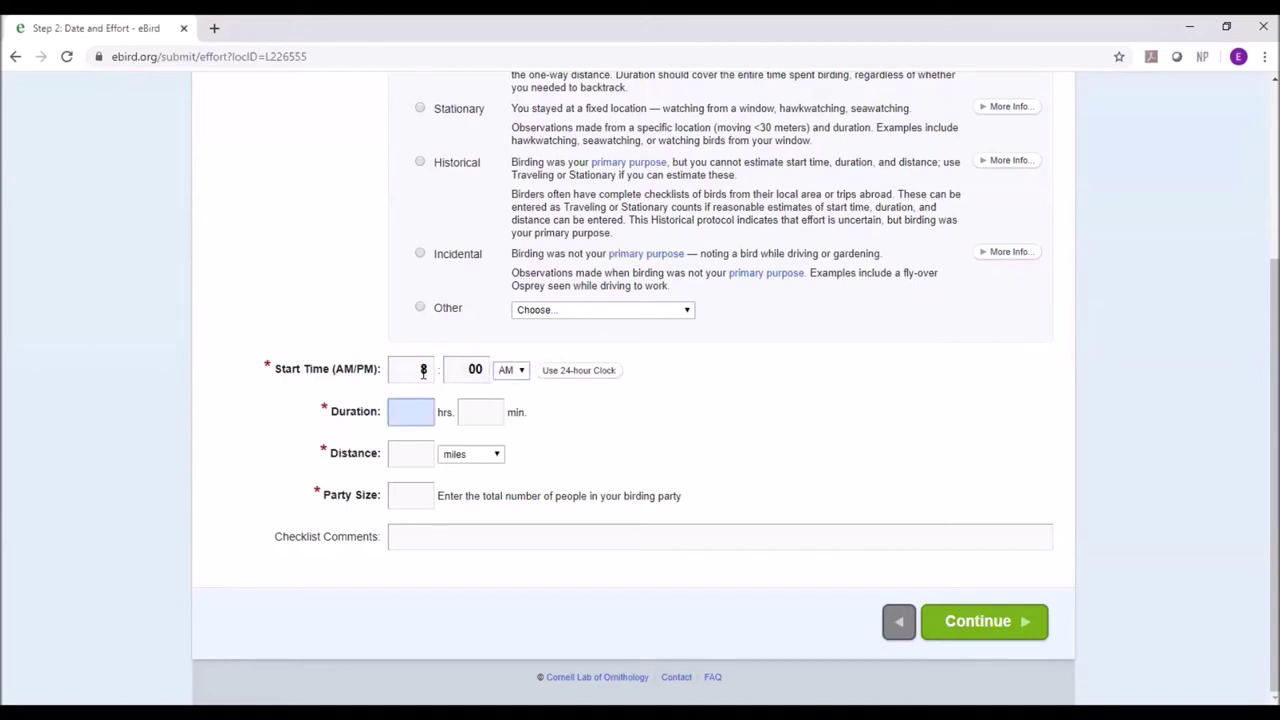
Enter duration 1 hr 20 min, distance 1.3 miles and party size 1
{"action": "type", "text": "1"}
{"action": "key", "text": "Tab"}
{"action": "type", "text": "20"}
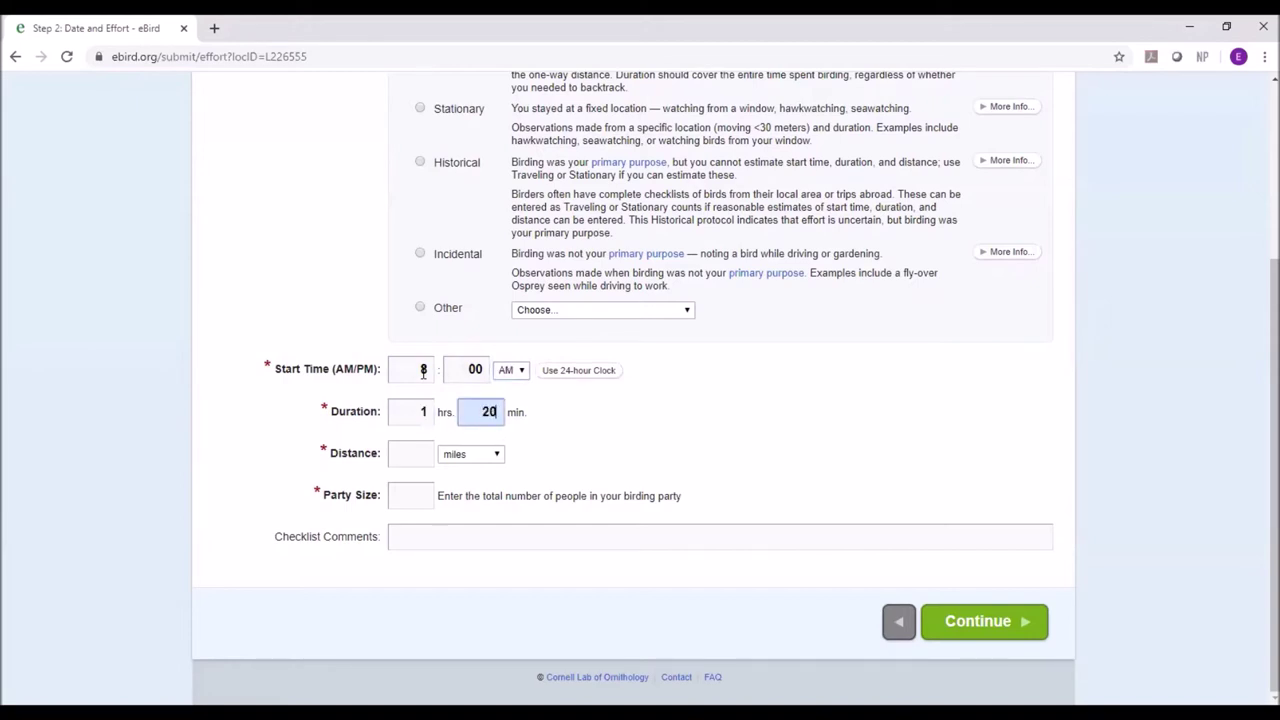
{"action": "key", "text": "Tab"}
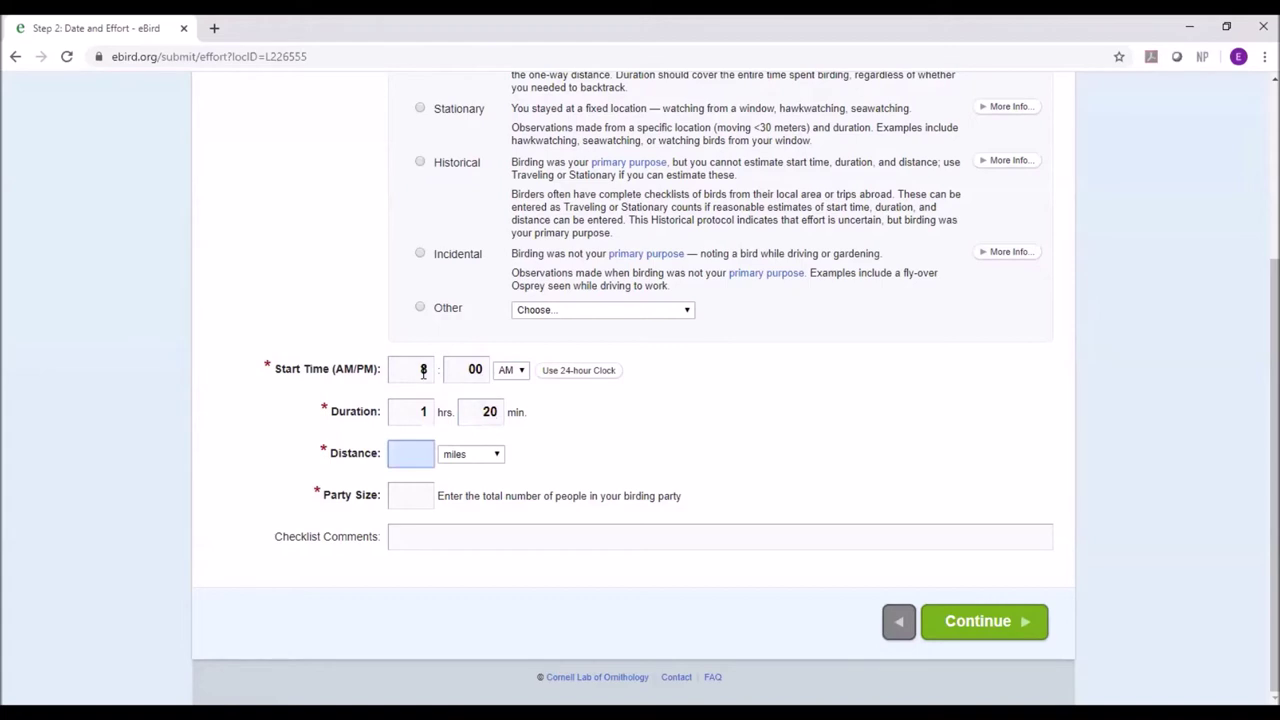
{"action": "type", "text": "1.3"}
{"action": "key", "text": "Tab"}
{"action": "key", "text": "Tab"}
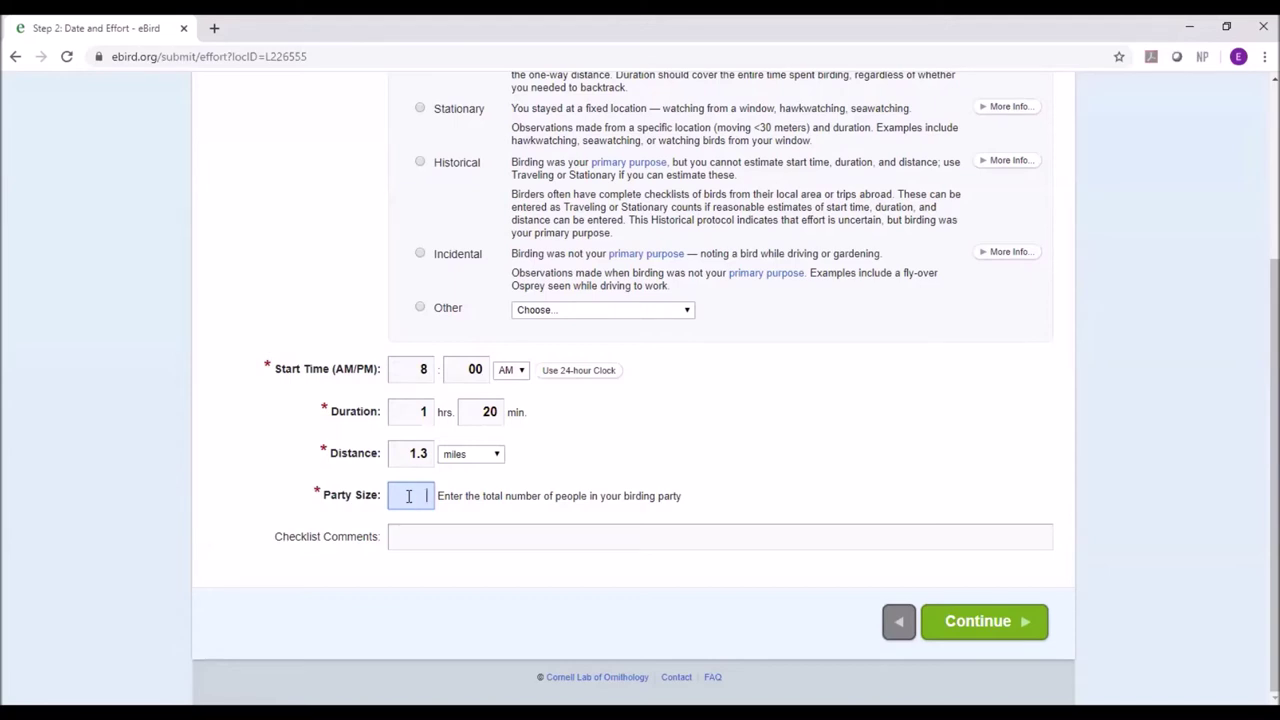
{"action": "type", "text": "1"}
{"action": "left_click", "coordinate": [423, 369]}
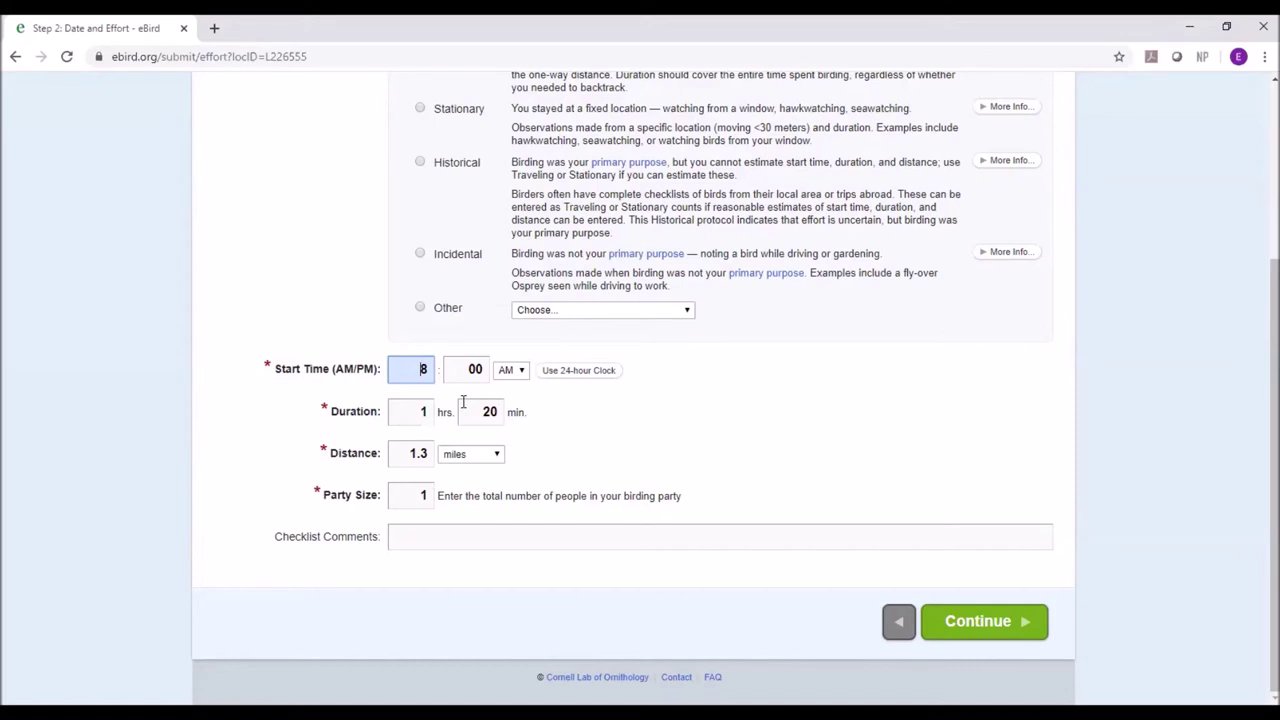
{"action": "left_click", "coordinate": [403, 453]}
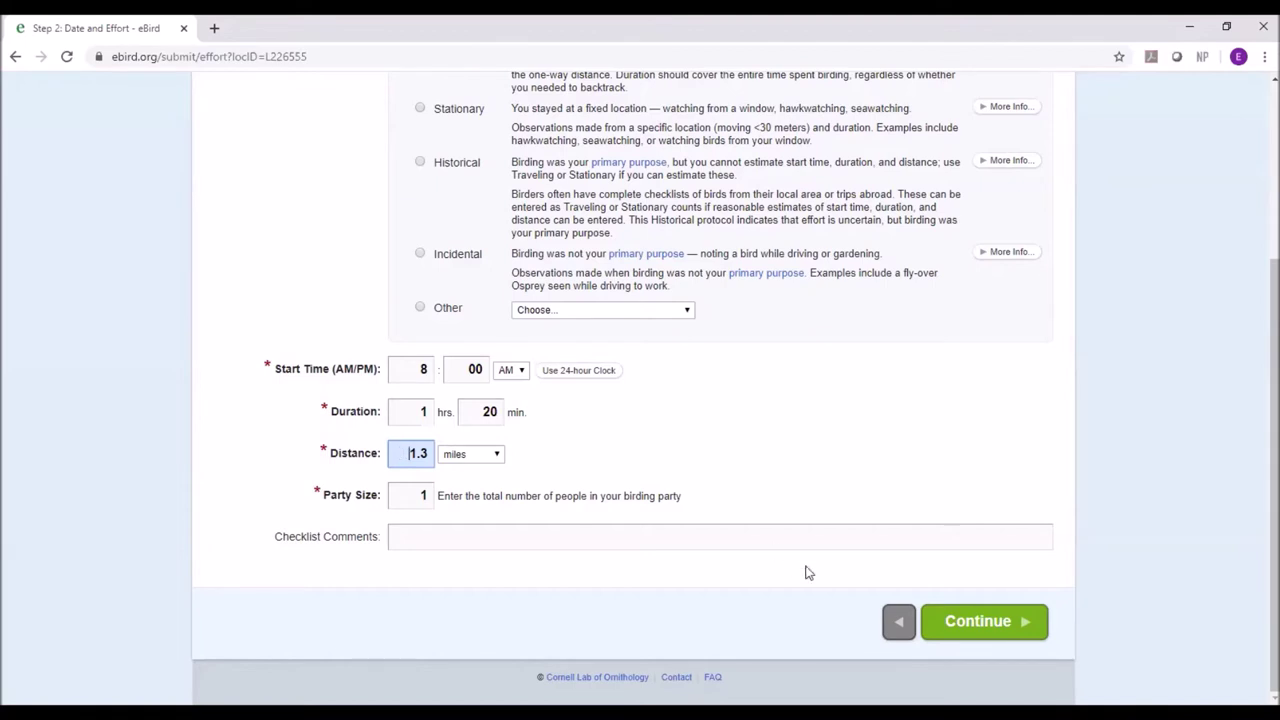
{"action": "scroll", "coordinate": [957, 528], "scroll_direction": "up", "scroll_amount": 2}
{"action": "scroll", "coordinate": [949, 548], "scroll_direction": "down", "scroll_amount": 2}
{"action": "left_click", "coordinate": [975, 642]}
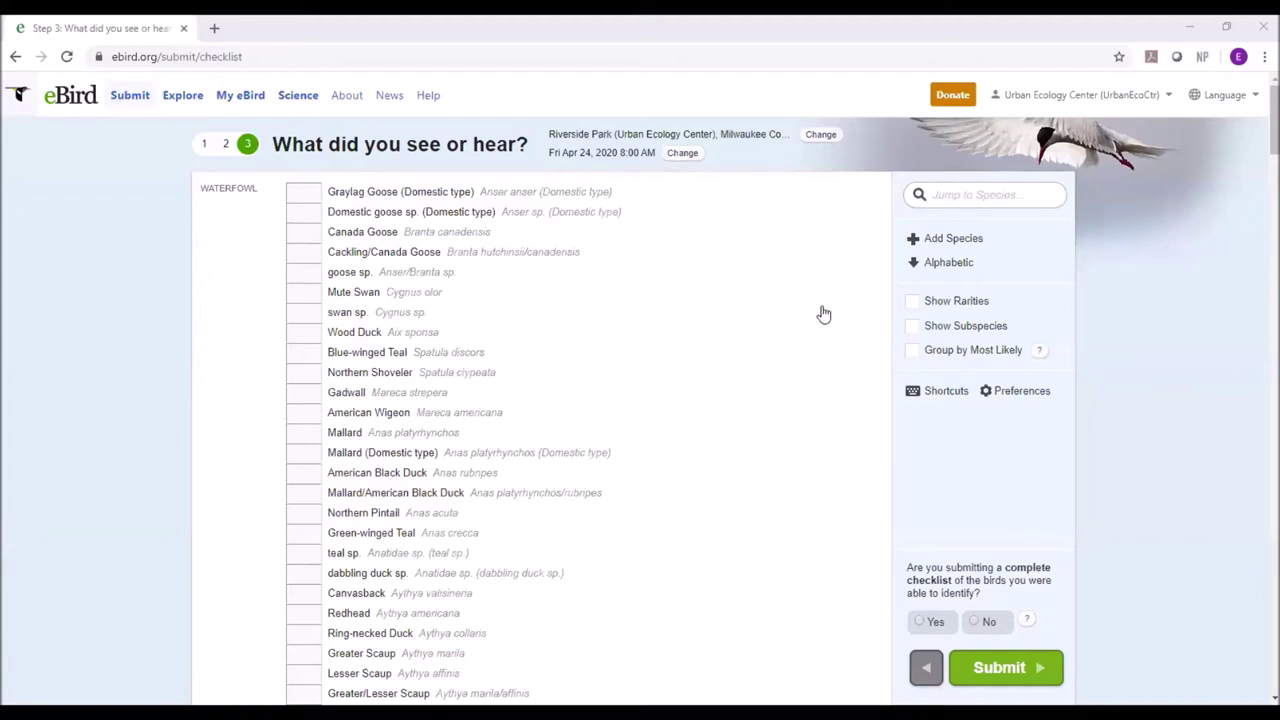
Set species display to both common and scientific names, then enter 2 for Canada Goose
{"action": "left_click", "coordinate": [1015, 401]}
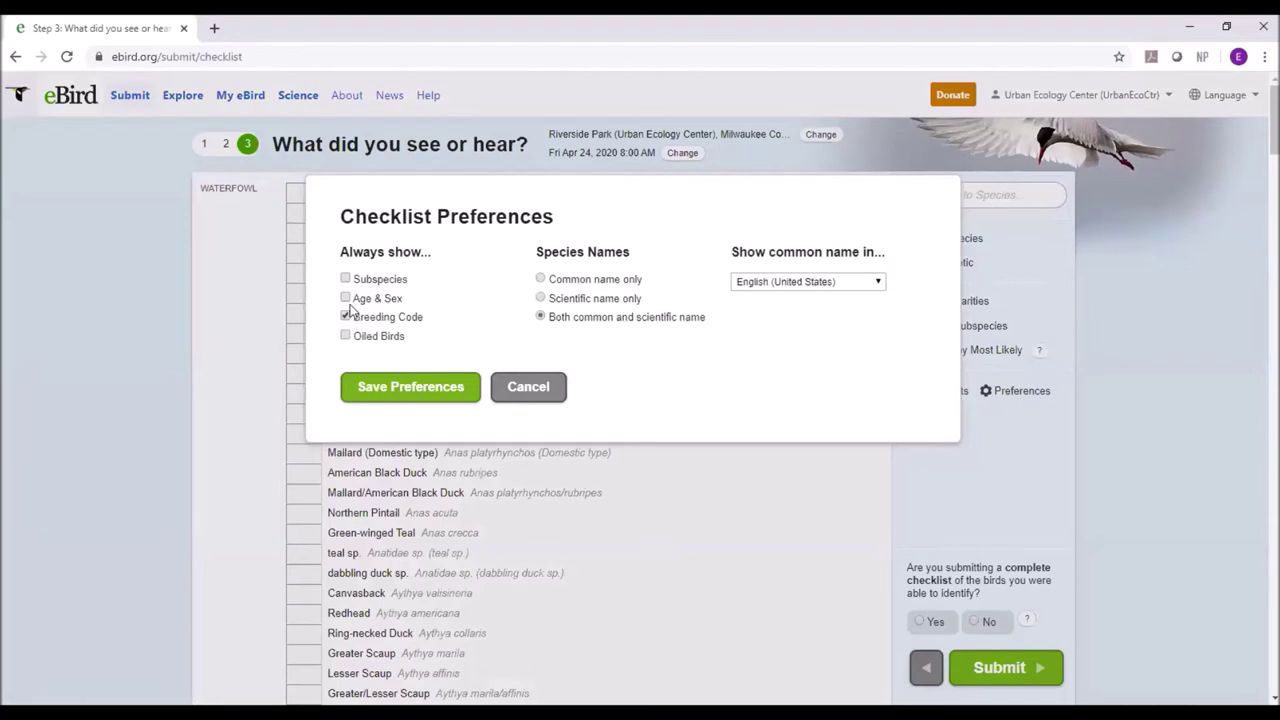
{"action": "left_click", "coordinate": [541, 317]}
{"action": "left_click", "coordinate": [778, 284]}
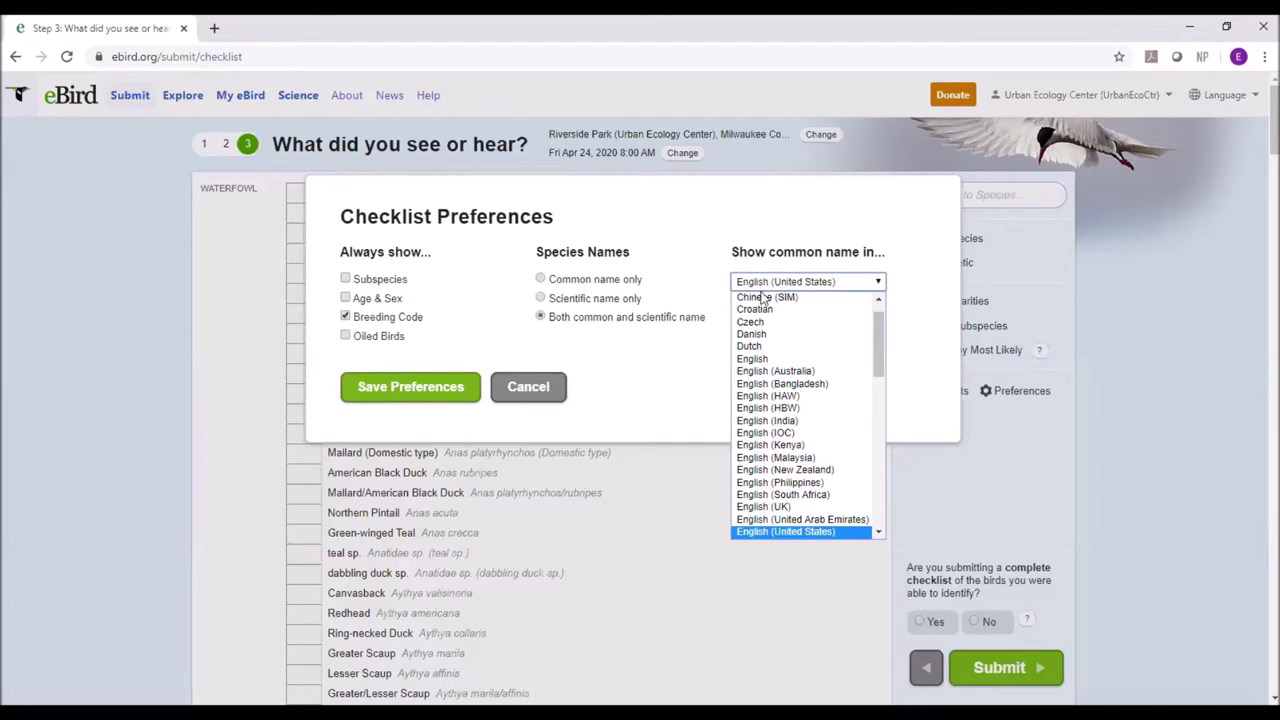
{"action": "left_click", "coordinate": [545, 398]}
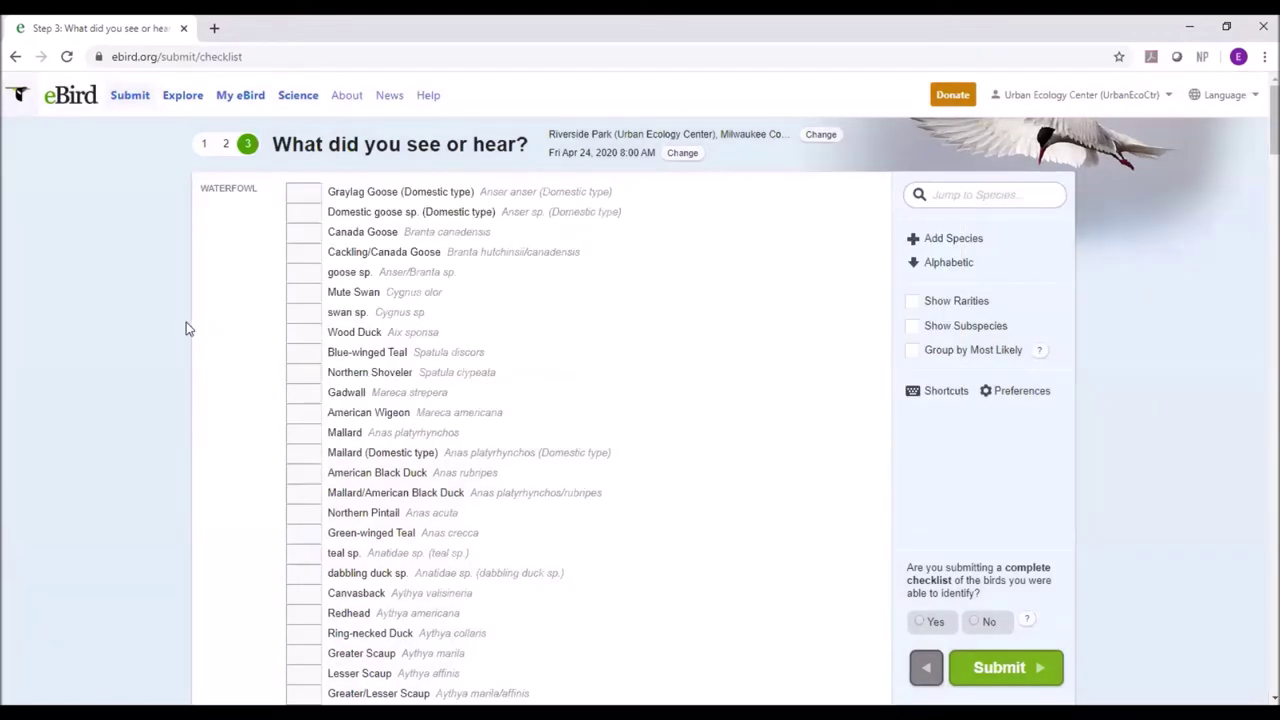
{"action": "left_click", "coordinate": [305, 236]}
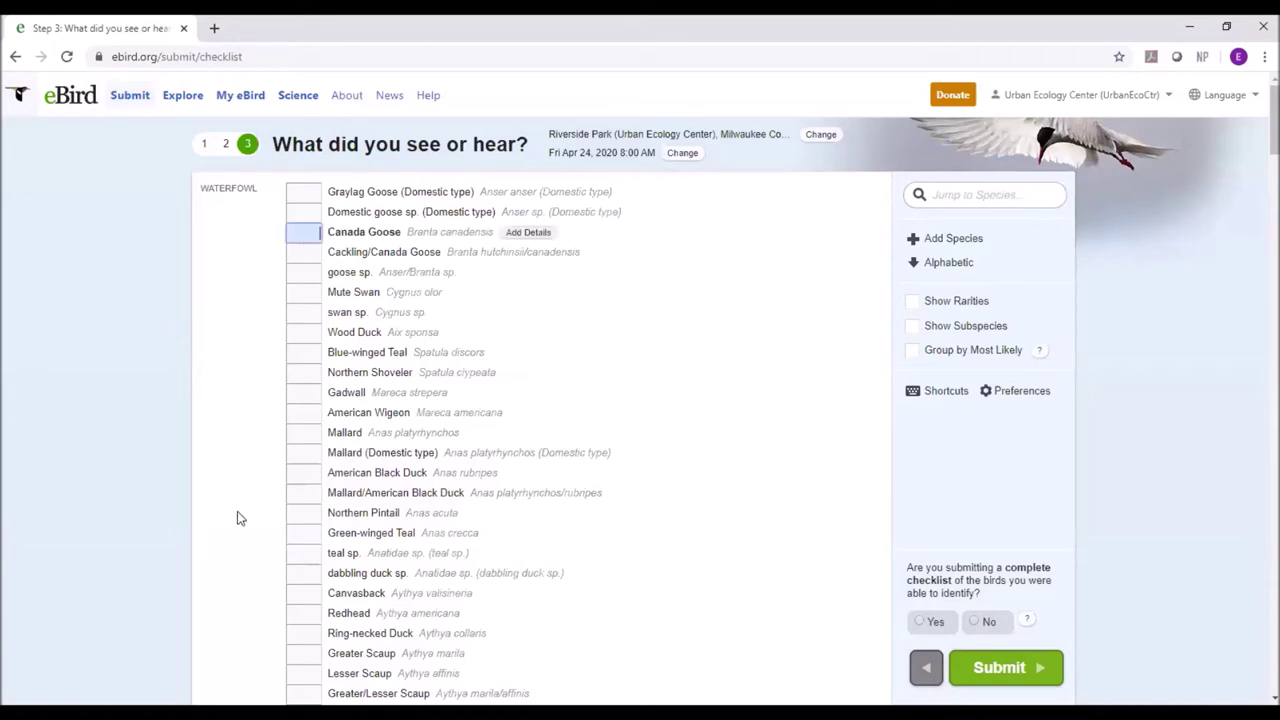
{"action": "type", "text": "2"}
Enter a count of 1 for Redhead
{"action": "scroll", "coordinate": [249, 446], "scroll_direction": "down", "scroll_amount": 3}
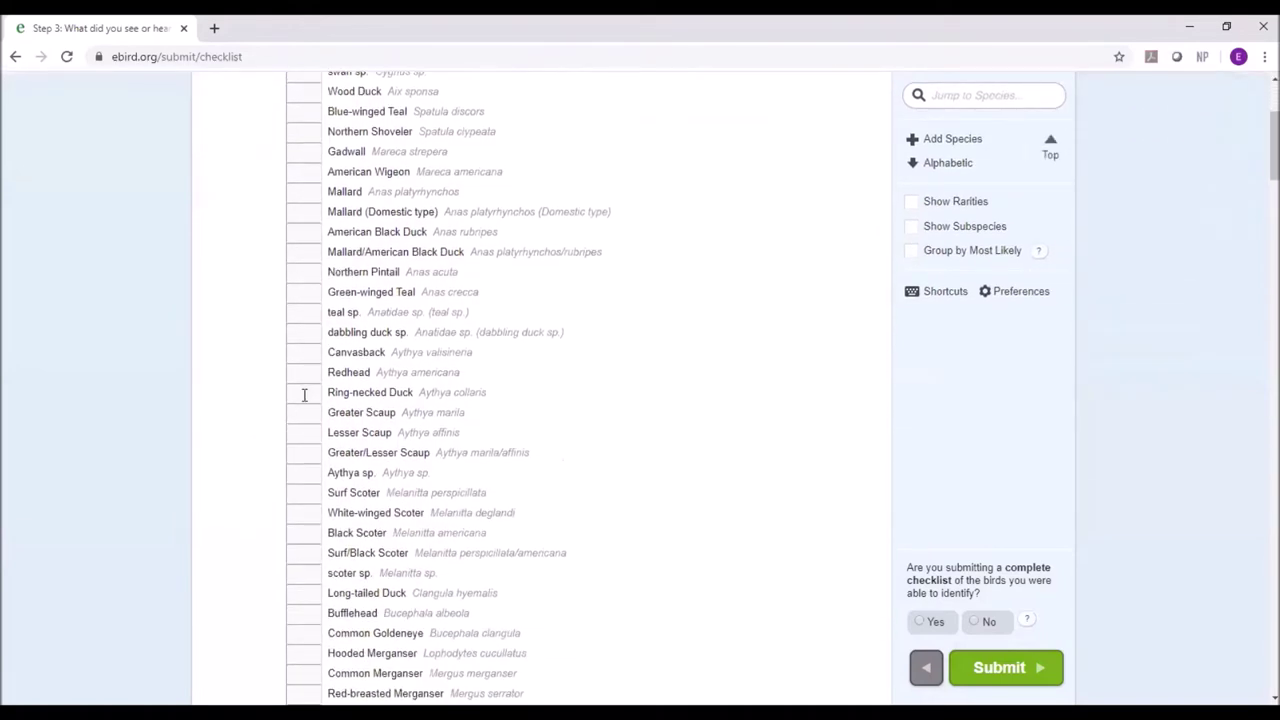
{"action": "left_click", "coordinate": [309, 375]}
{"action": "type", "text": "1"}
Scroll through the species list to the Chimney Swift and Killdeer count boxes
{"action": "scroll", "coordinate": [390, 560], "scroll_direction": "down", "scroll_amount": 7}
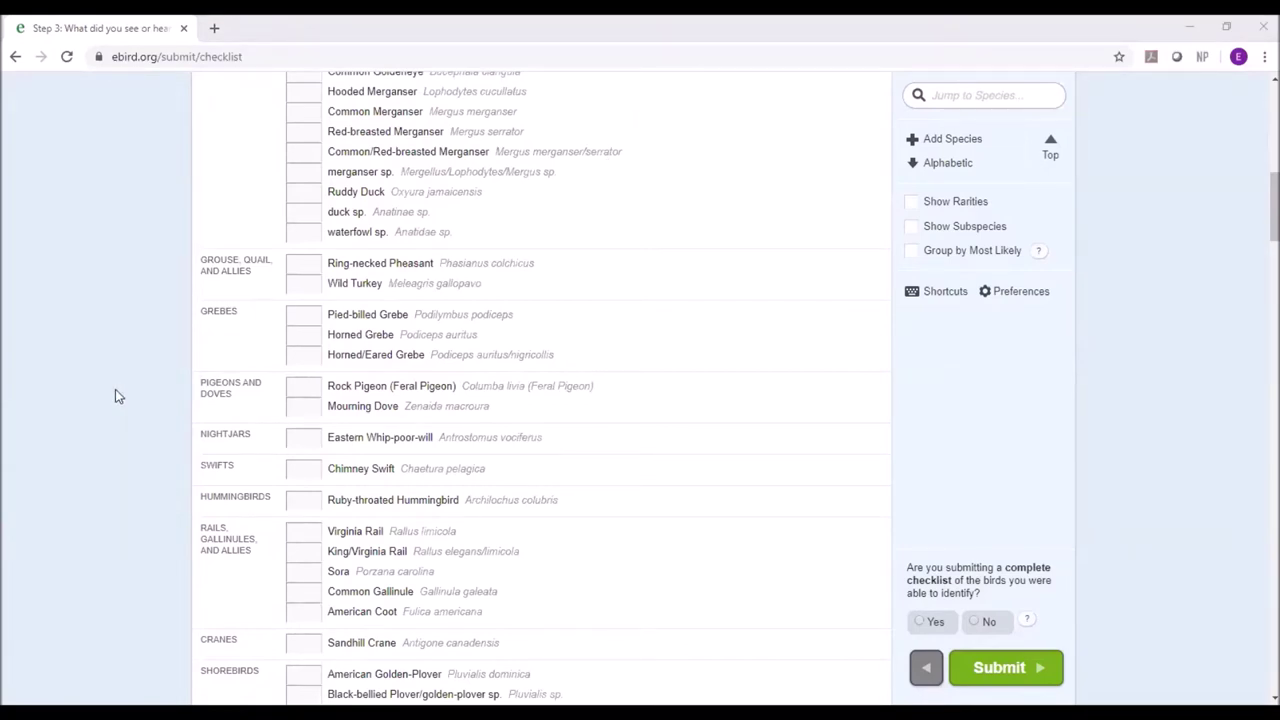
{"action": "scroll", "coordinate": [134, 346], "scroll_direction": "up", "scroll_amount": 8}
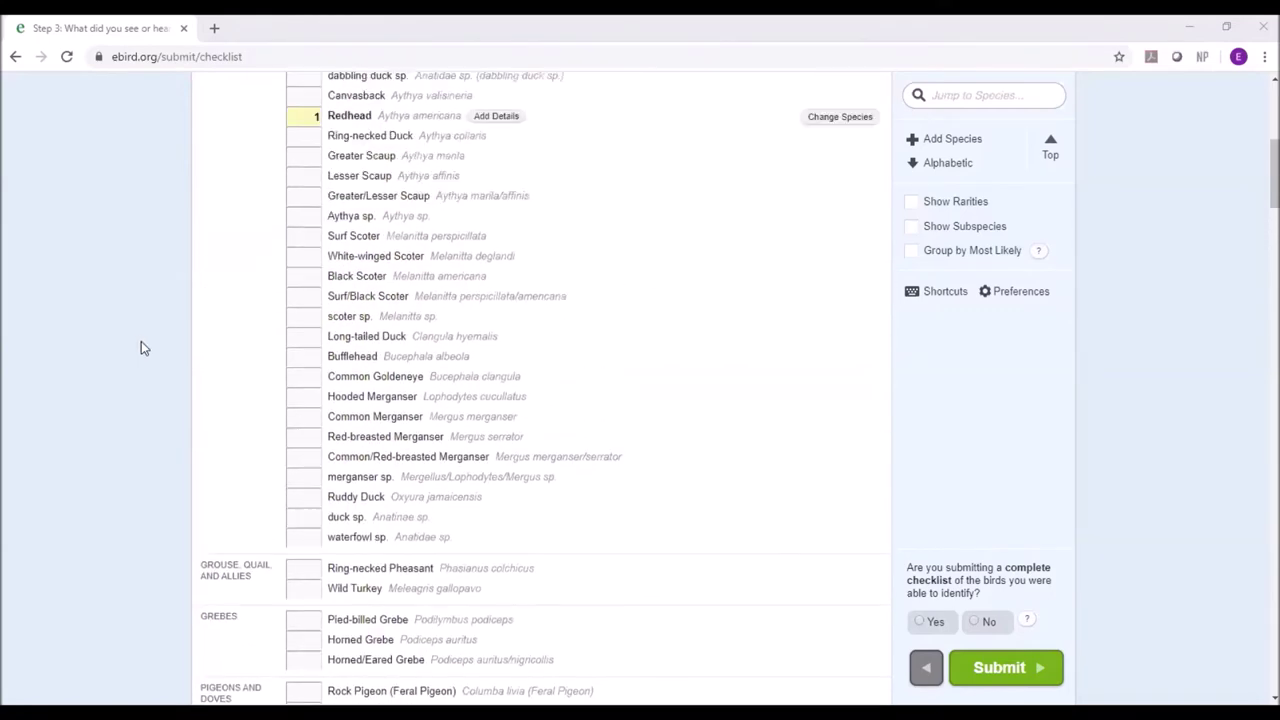
{"action": "scroll", "coordinate": [155, 354], "scroll_direction": "up", "scroll_amount": 1}
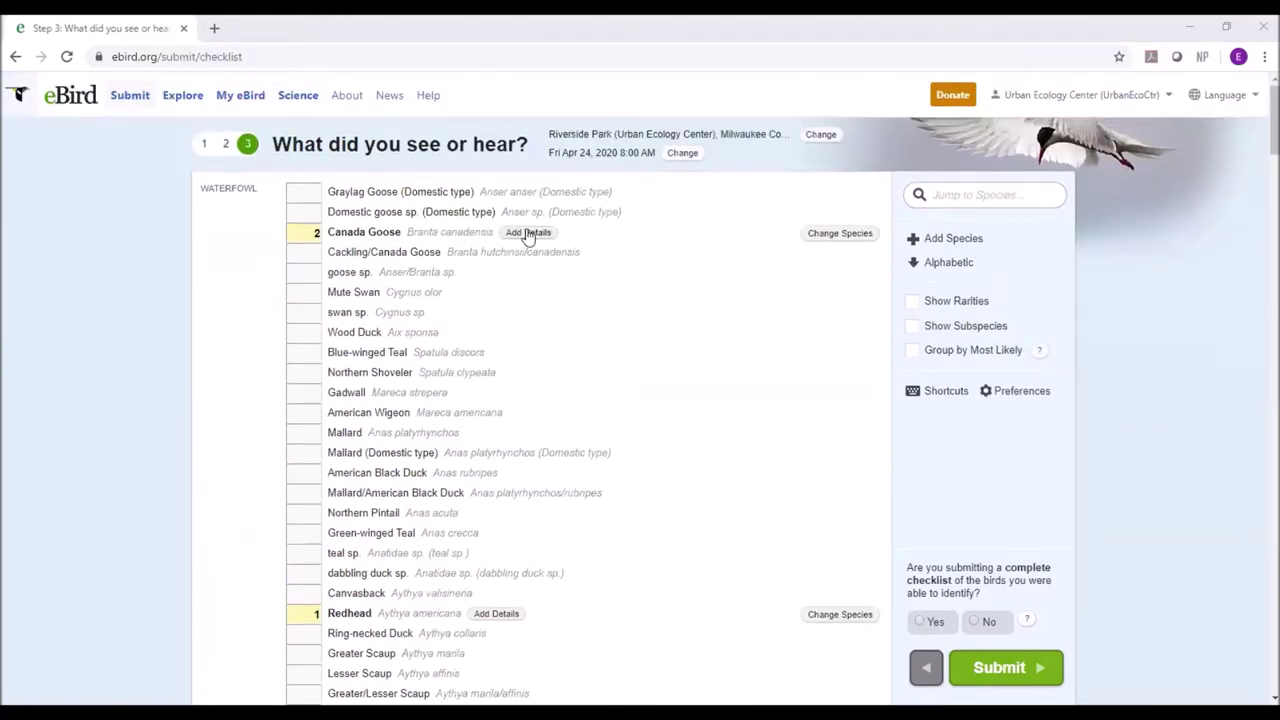
{"action": "scroll", "coordinate": [443, 316], "scroll_direction": "down", "scroll_amount": 1}
{"action": "scroll", "coordinate": [443, 316], "scroll_direction": "down", "scroll_amount": 5}
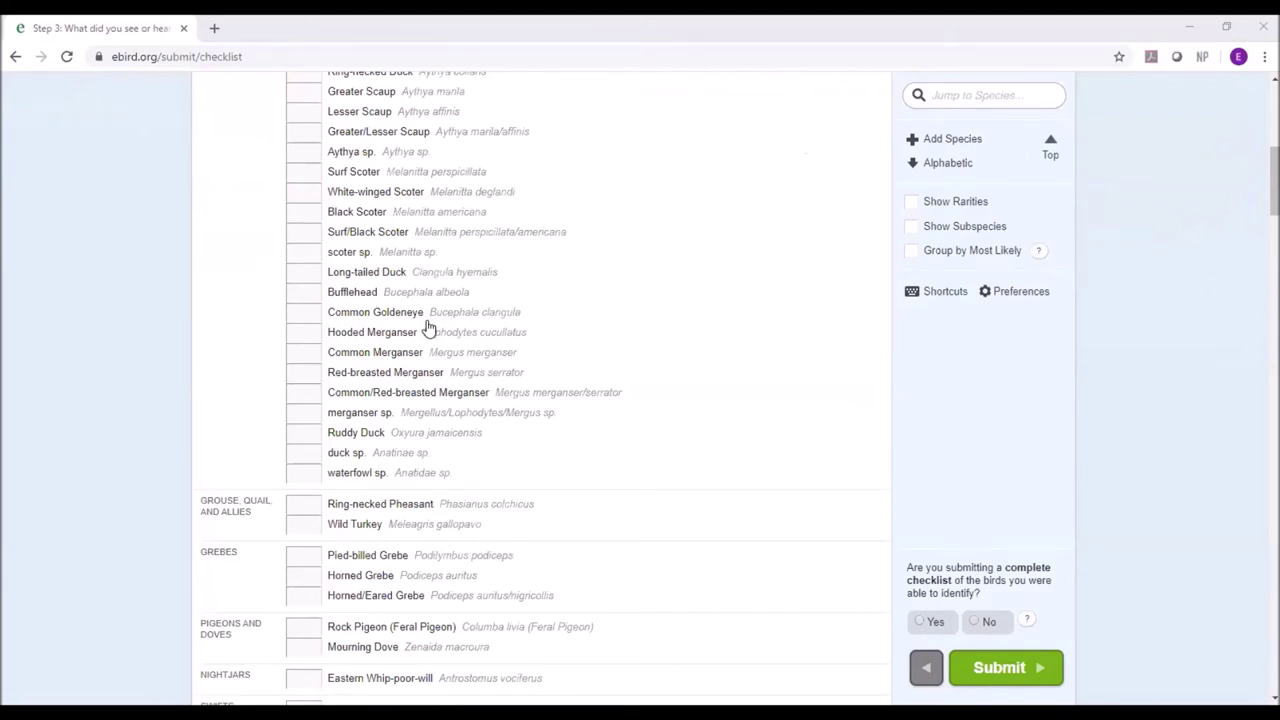
{"action": "scroll", "coordinate": [440, 310], "scroll_direction": "down", "scroll_amount": 2}
{"action": "scroll", "coordinate": [443, 306], "scroll_direction": "down", "scroll_amount": 2}
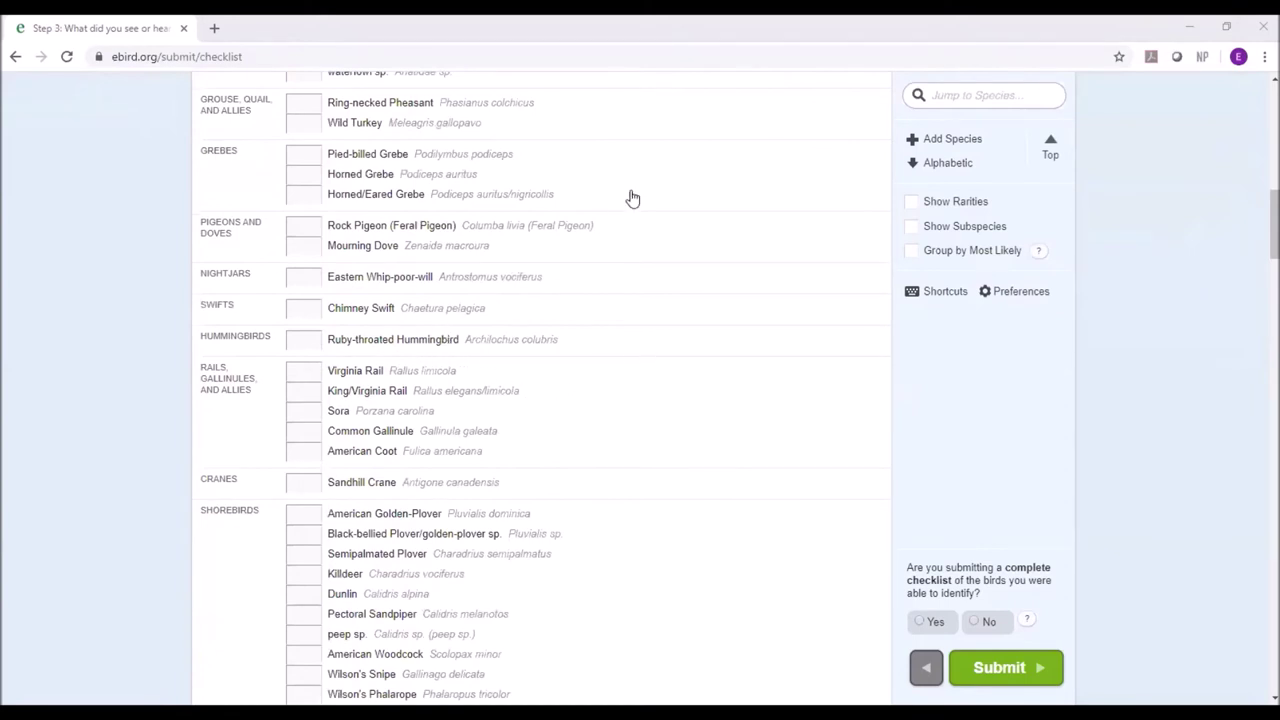
{"action": "left_click", "coordinate": [314, 313]}
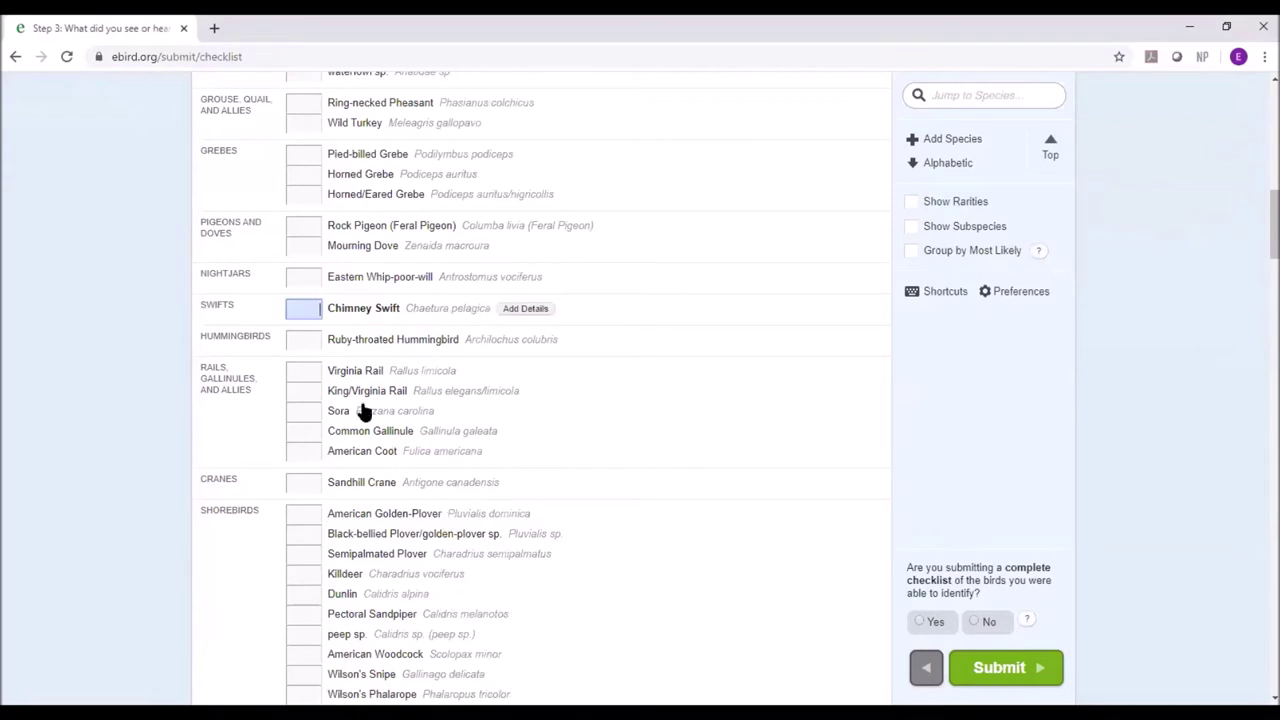
{"action": "scroll", "coordinate": [440, 395], "scroll_direction": "down", "scroll_amount": 3}
{"action": "left_click", "coordinate": [312, 407]}
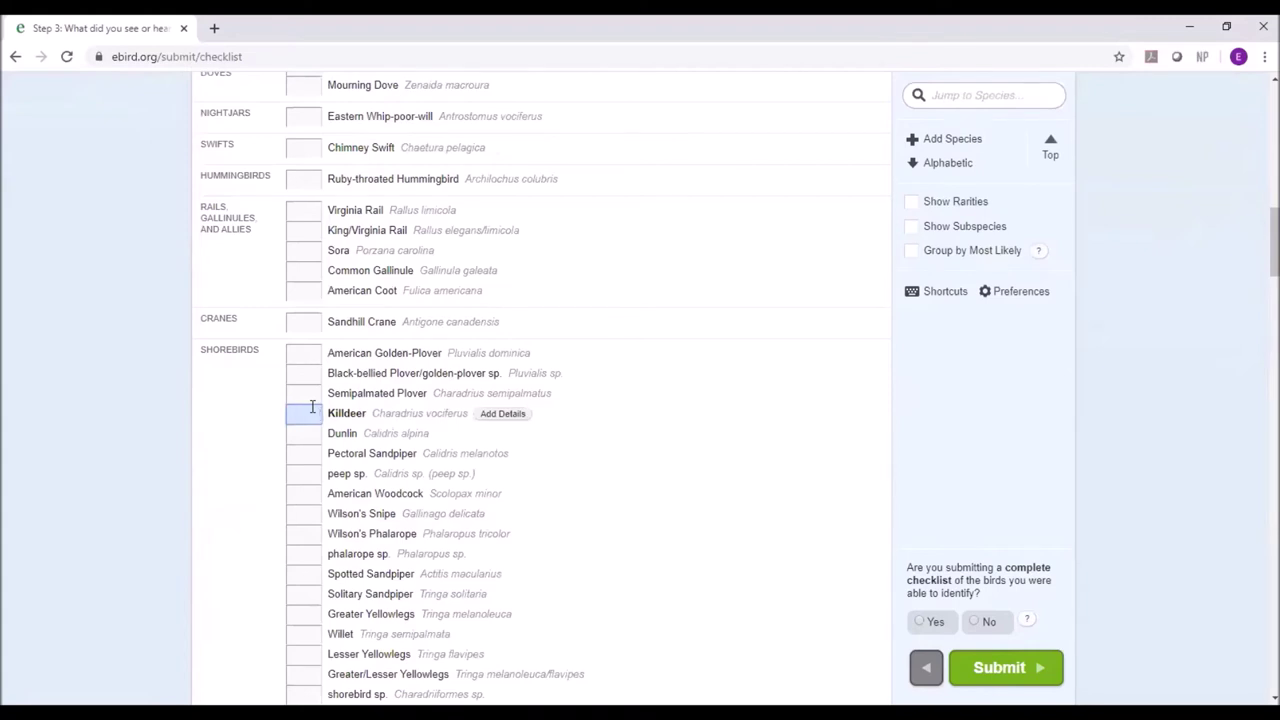
Find Northern Cardinal with a 'card' page search, enter 2, and add an Age & Sex grid
{"action": "key", "text": "ctrl+f"}
{"action": "type", "text": "card"}
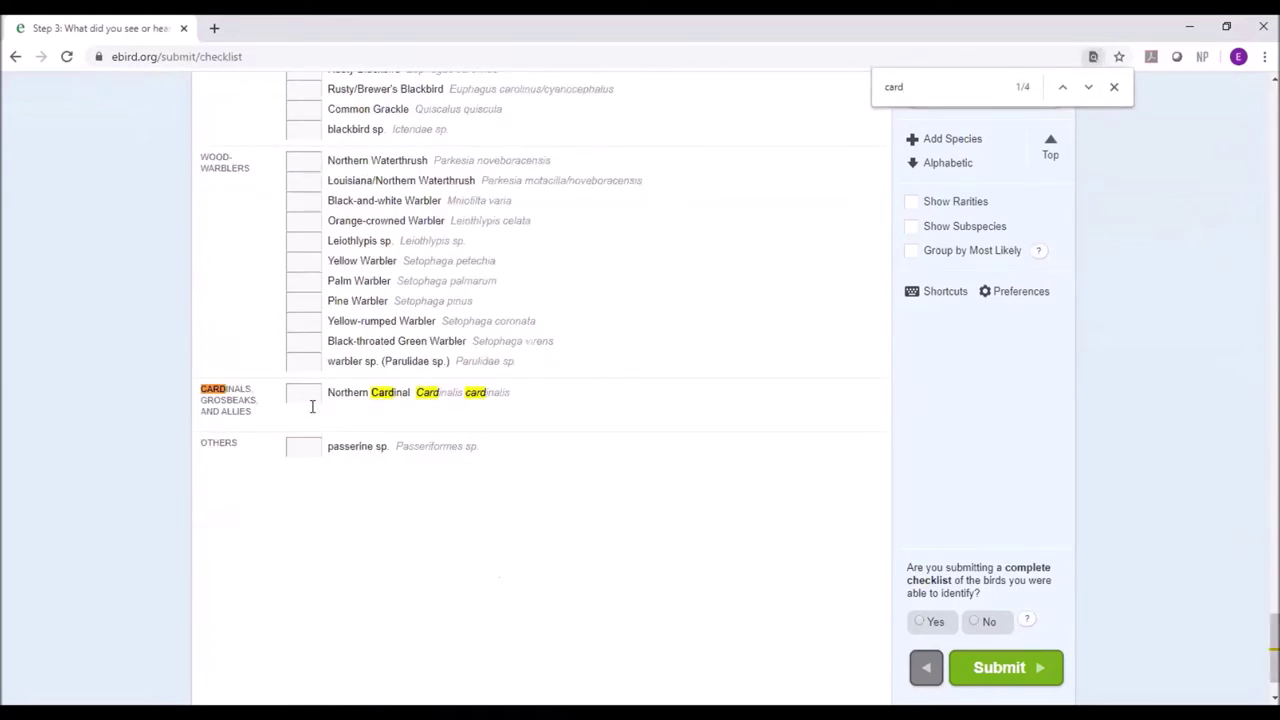
{"action": "left_click", "coordinate": [318, 395]}
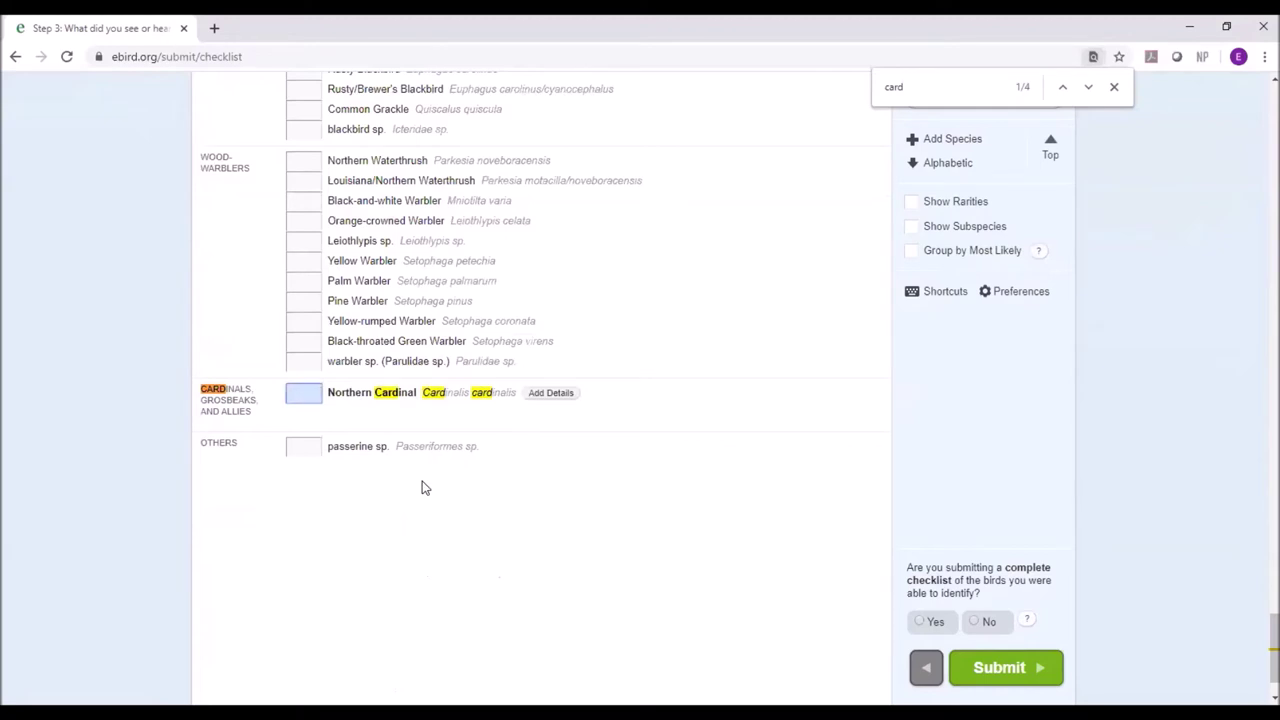
{"action": "type", "text": "2"}
{"action": "left_click", "coordinate": [379, 558]}
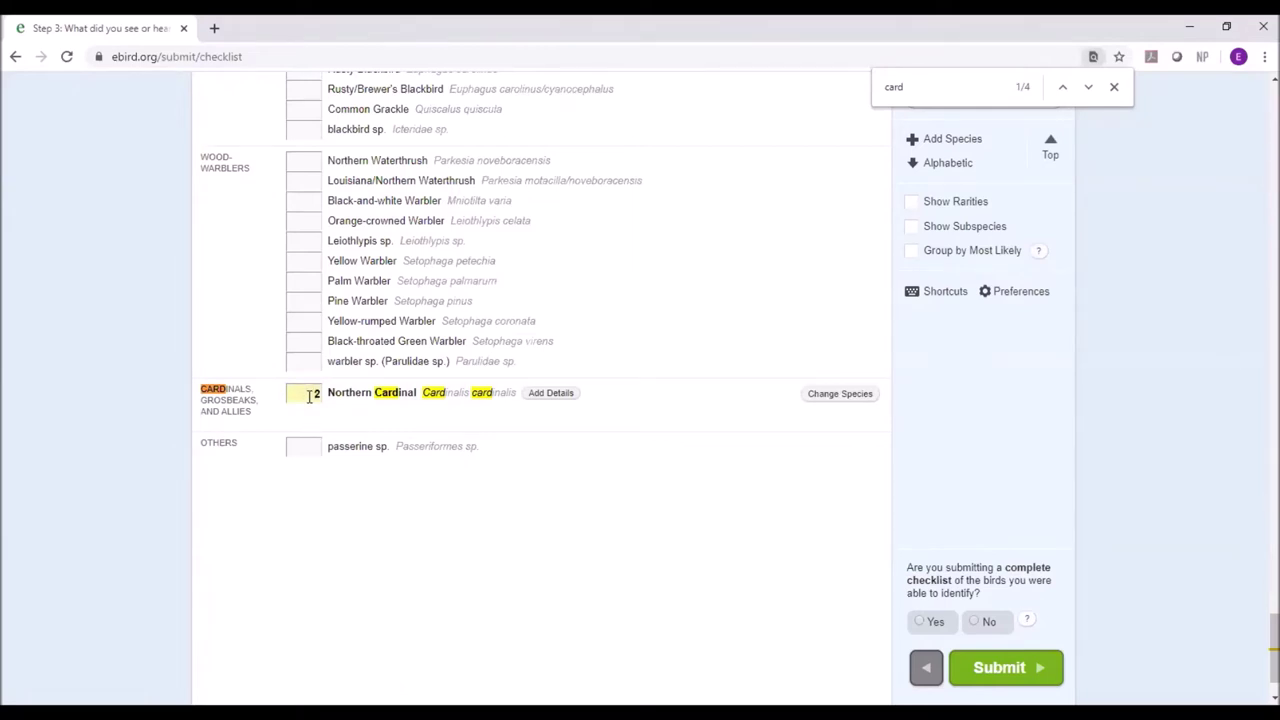
{"action": "left_click", "coordinate": [548, 397]}
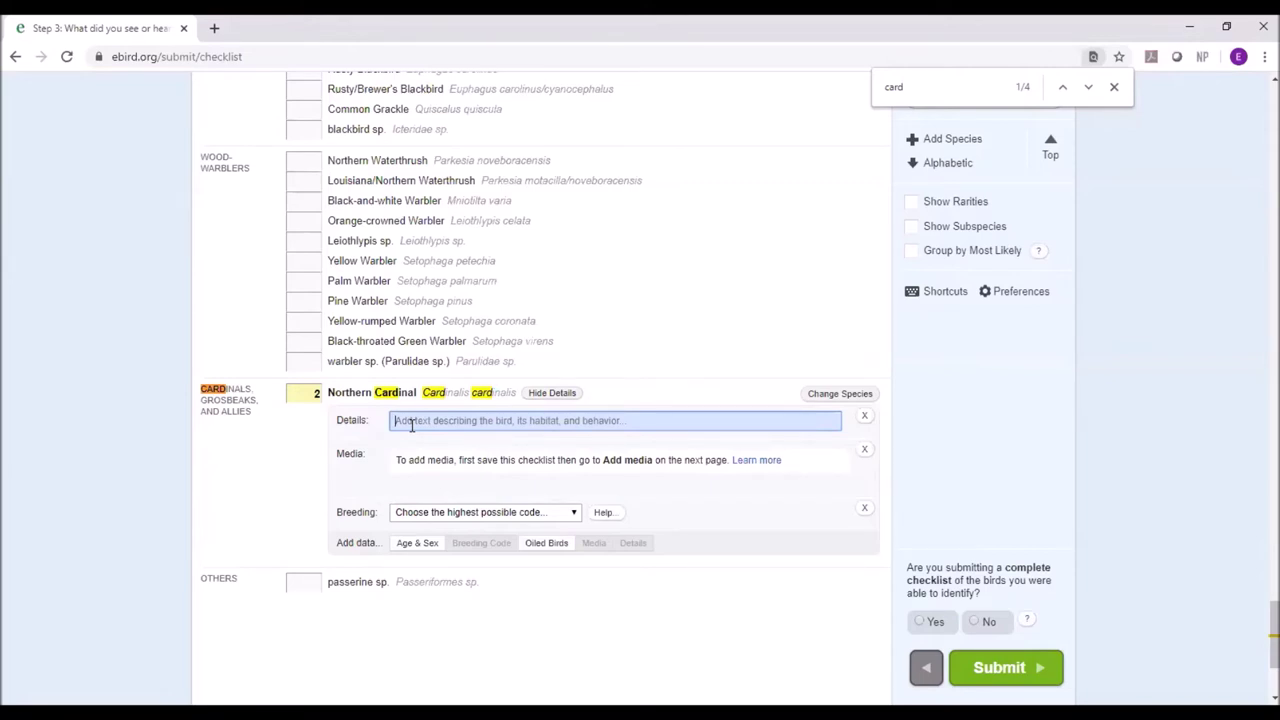
{"action": "left_click", "coordinate": [428, 548]}
Enter 1 adult male and 1 adult female in the Northern Cardinal's Age & Sex grid
{"action": "scroll", "coordinate": [260, 491], "scroll_direction": "down", "scroll_amount": 2}
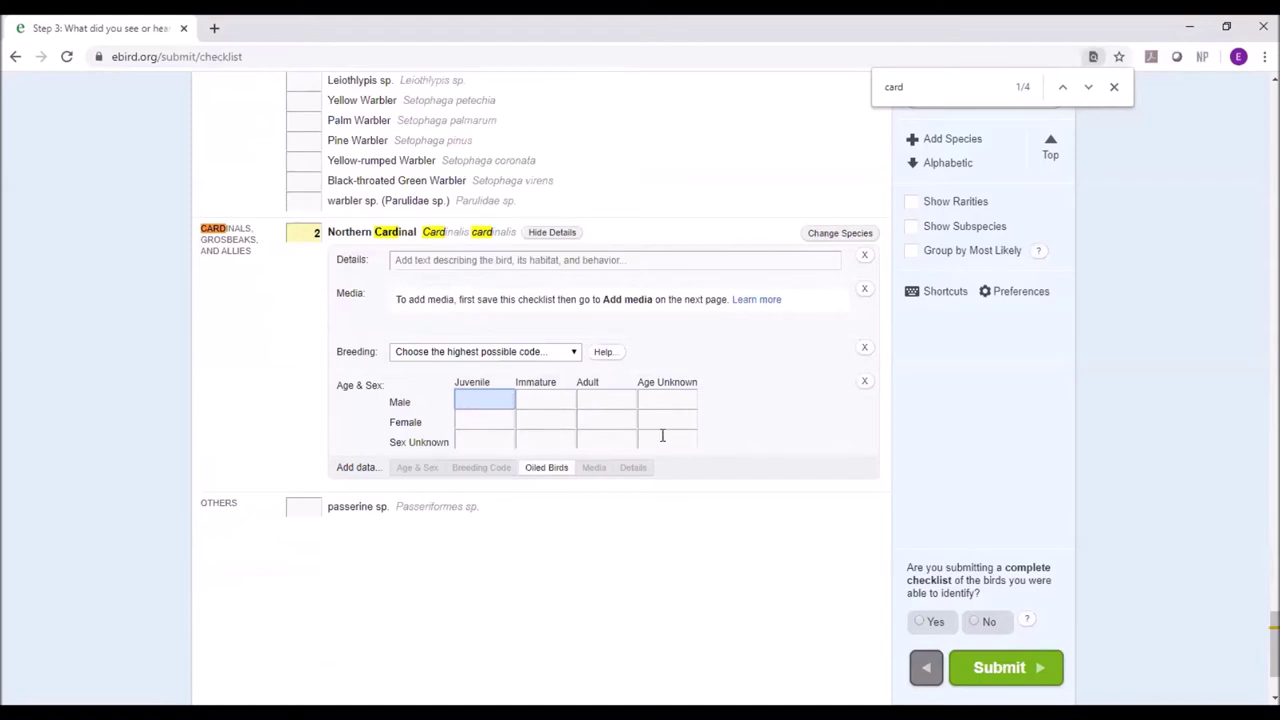
{"action": "left_click", "coordinate": [602, 402]}
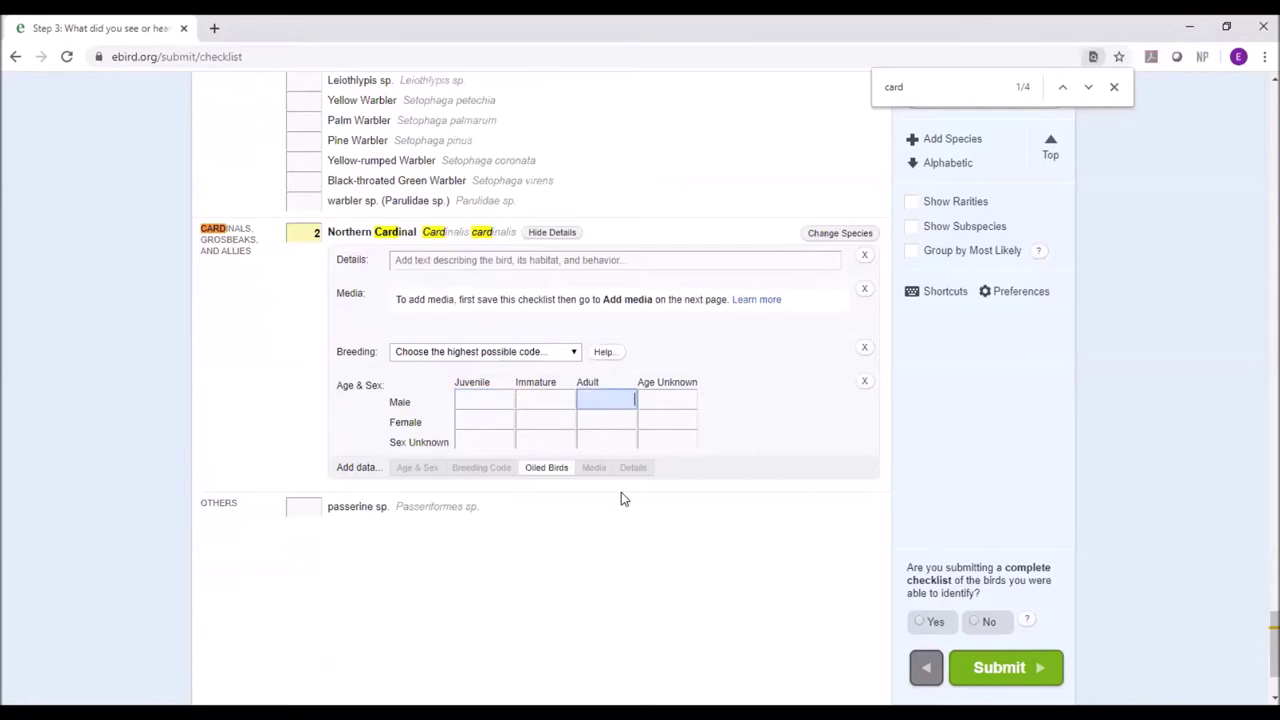
{"action": "type", "text": "1"}
{"action": "left_click", "coordinate": [620, 424]}
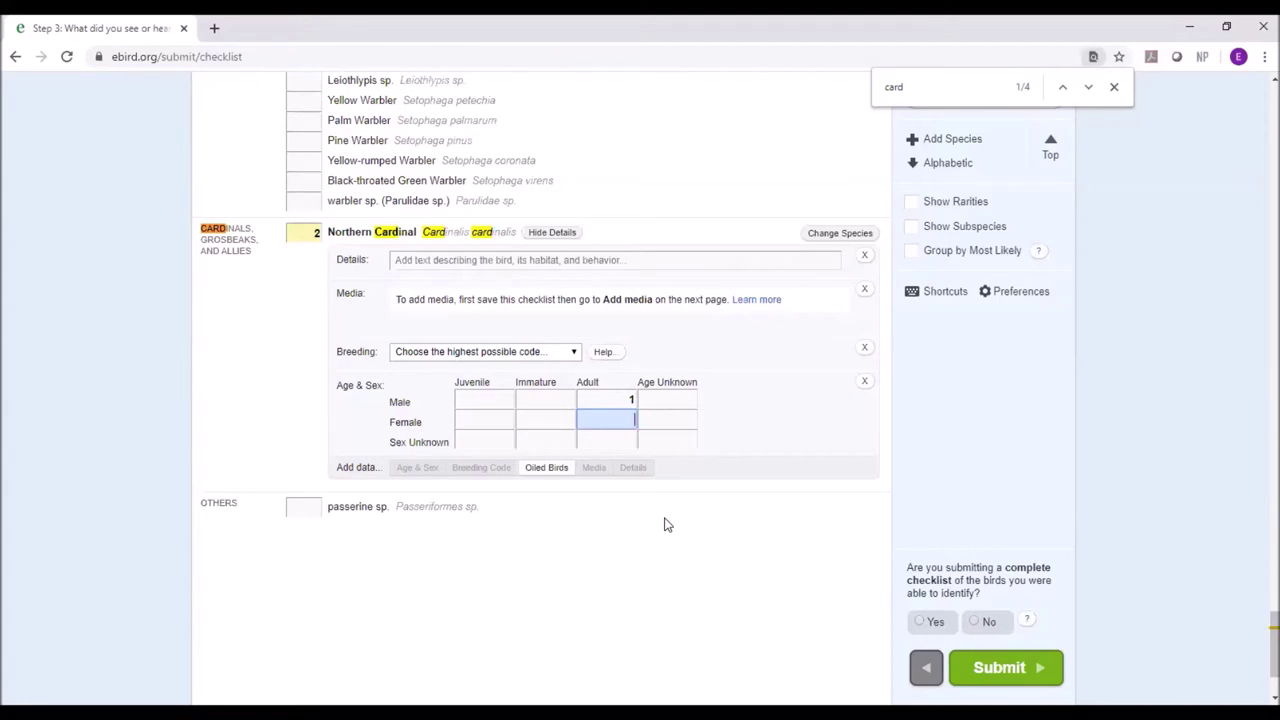
{"action": "type", "text": "1"}
{"action": "left_click", "coordinate": [460, 352]}
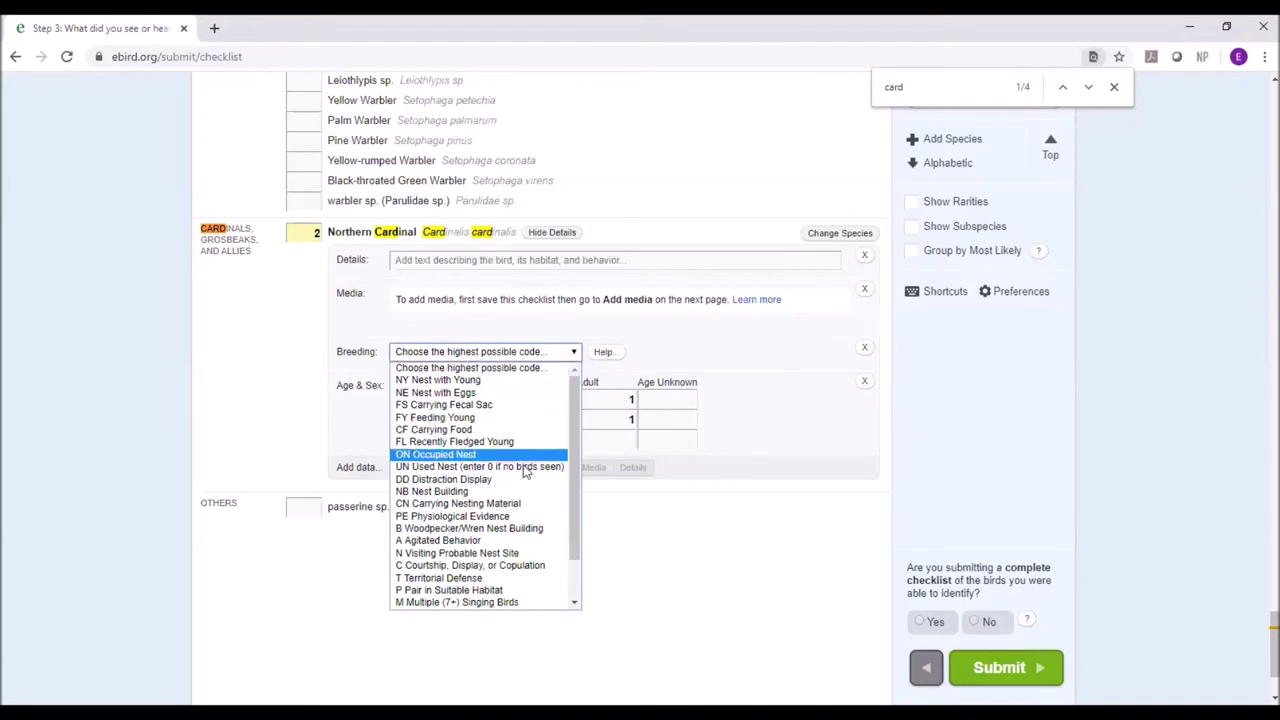
Give the Northern Cardinal breeding code 'C Courtship, Display, or Copulation'
{"action": "scroll", "coordinate": [574, 466], "scroll_direction": "down", "scroll_amount": 1}
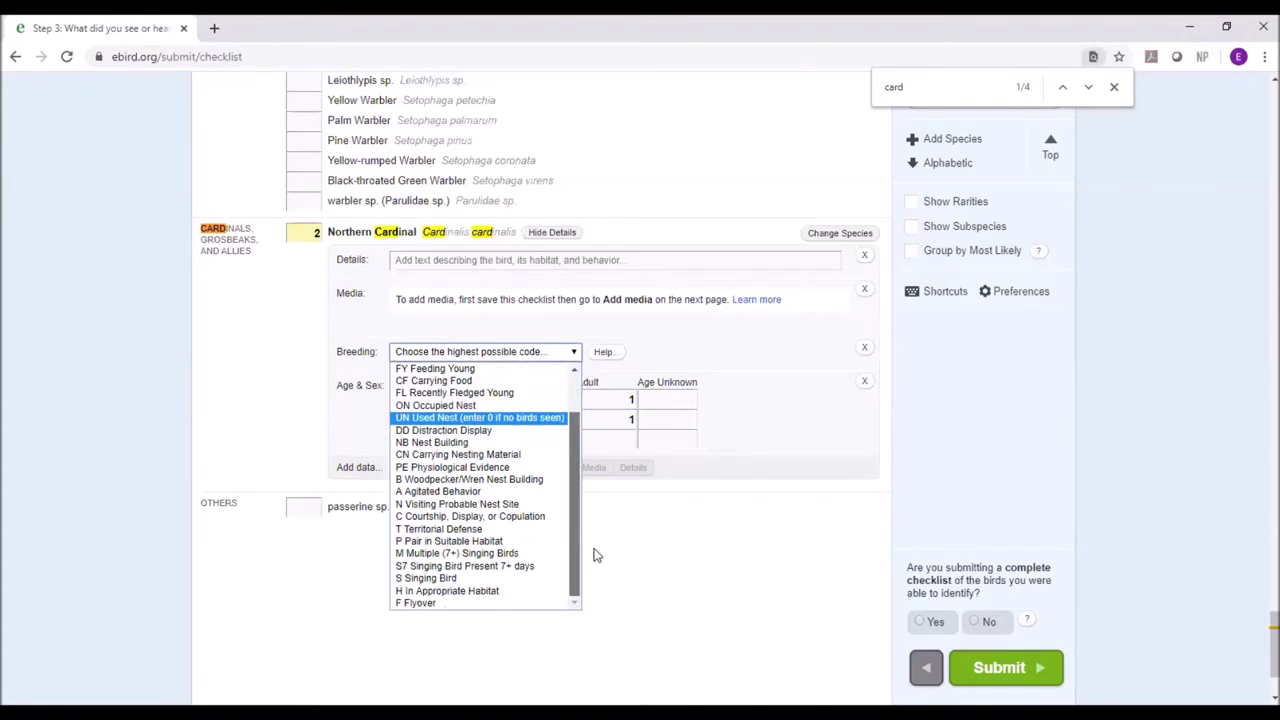
{"action": "scroll", "coordinate": [574, 485], "scroll_direction": "up", "scroll_amount": 1}
{"action": "scroll", "coordinate": [580, 495], "scroll_direction": "down", "scroll_amount": 1}
{"action": "scroll", "coordinate": [580, 490], "scroll_direction": "up", "scroll_amount": 1}
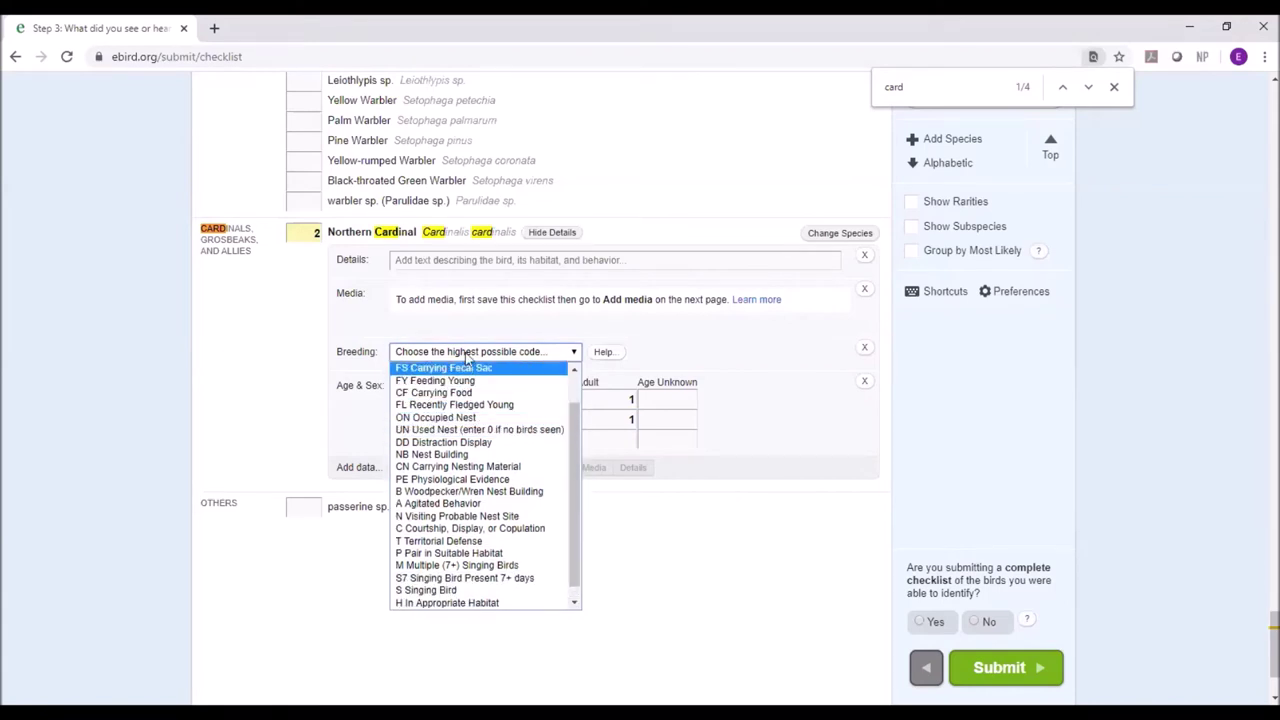
{"action": "left_click", "coordinate": [466, 358]}
{"action": "left_click", "coordinate": [460, 358]}
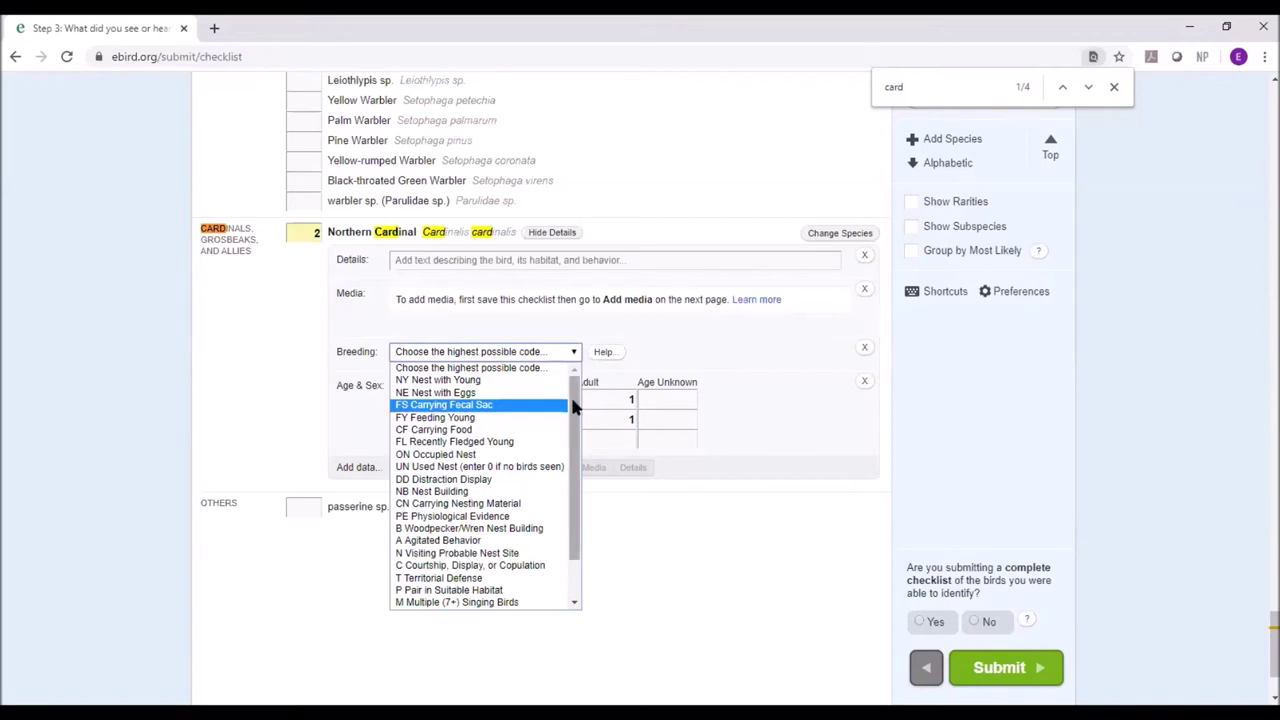
{"action": "left_click_drag", "start_coordinate": [575, 405], "coordinate": [578, 440]}
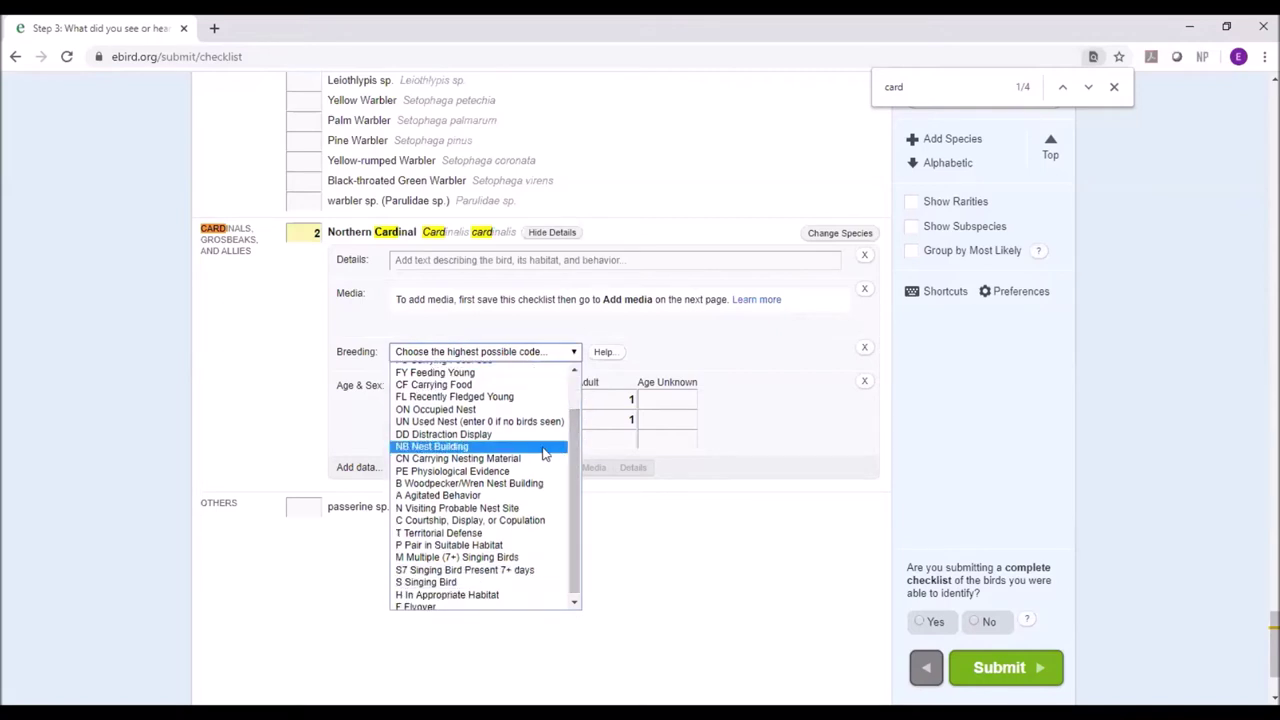
{"action": "left_click", "coordinate": [401, 522]}
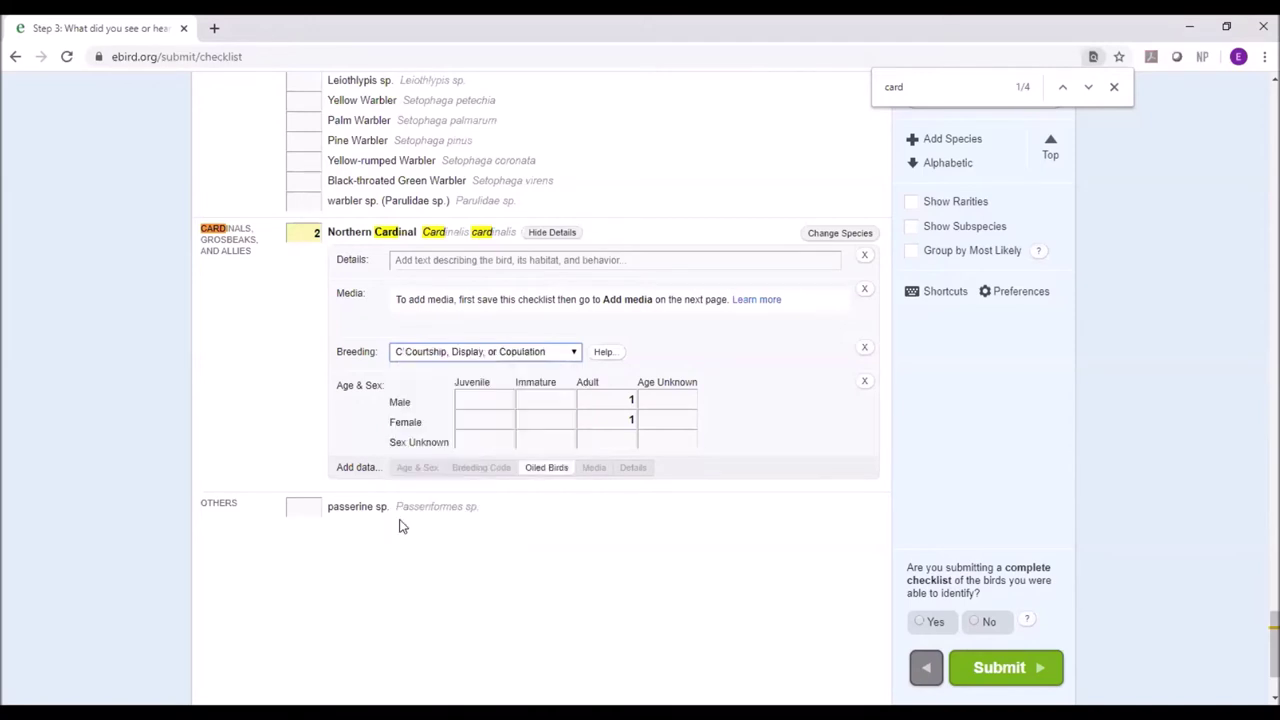
{"action": "left_click", "coordinate": [574, 352]}
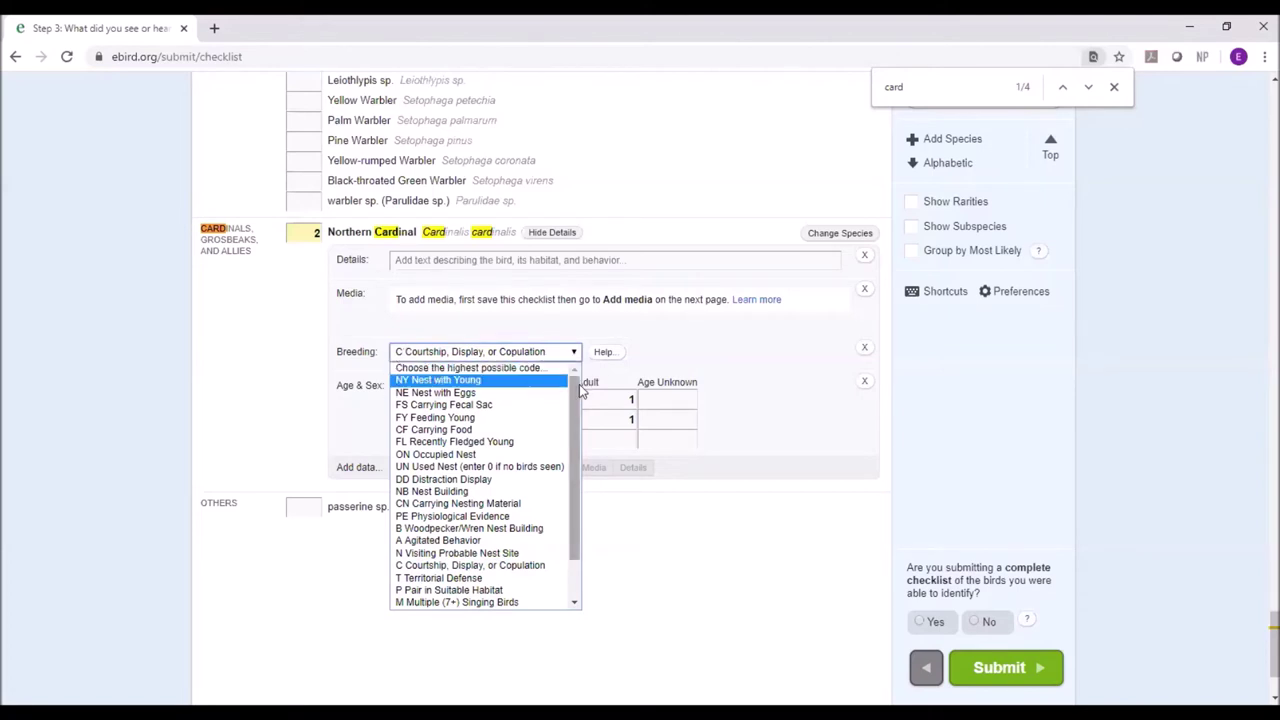
{"action": "scroll", "coordinate": [495, 500], "scroll_direction": "down", "scroll_amount": 2}
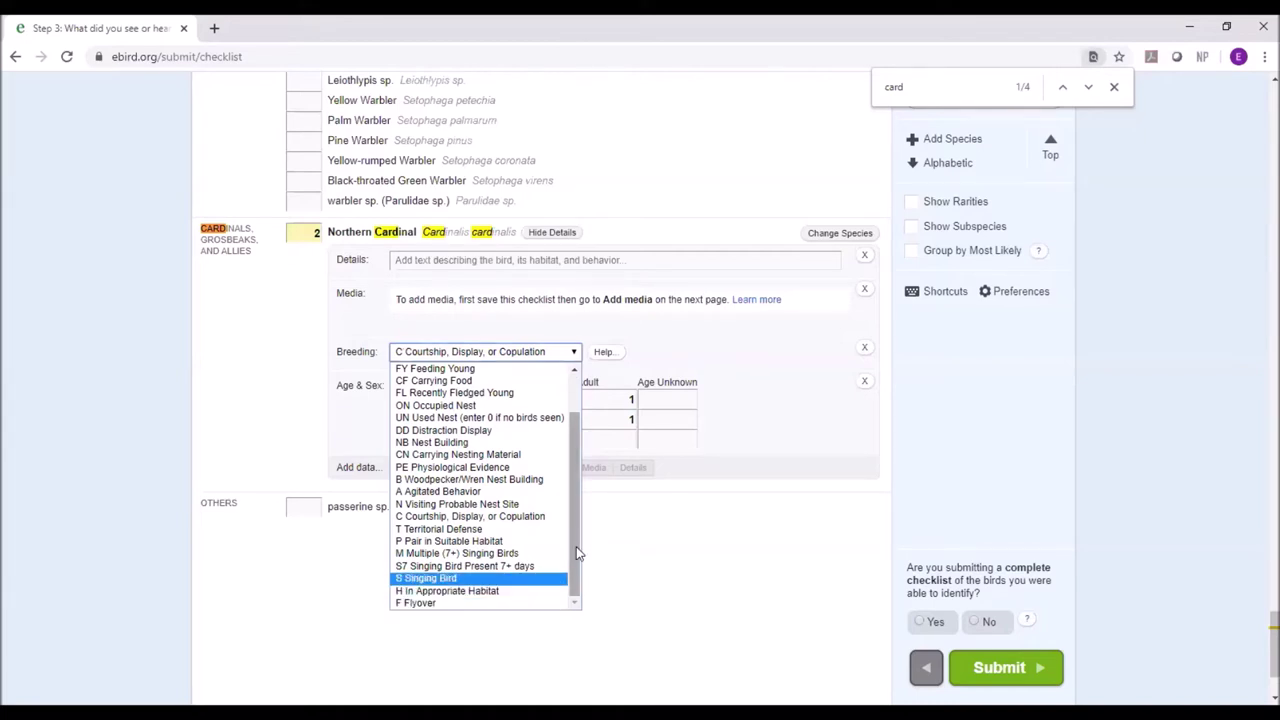
{"action": "left_click_drag", "start_coordinate": [577, 554], "coordinate": [589, 471]}
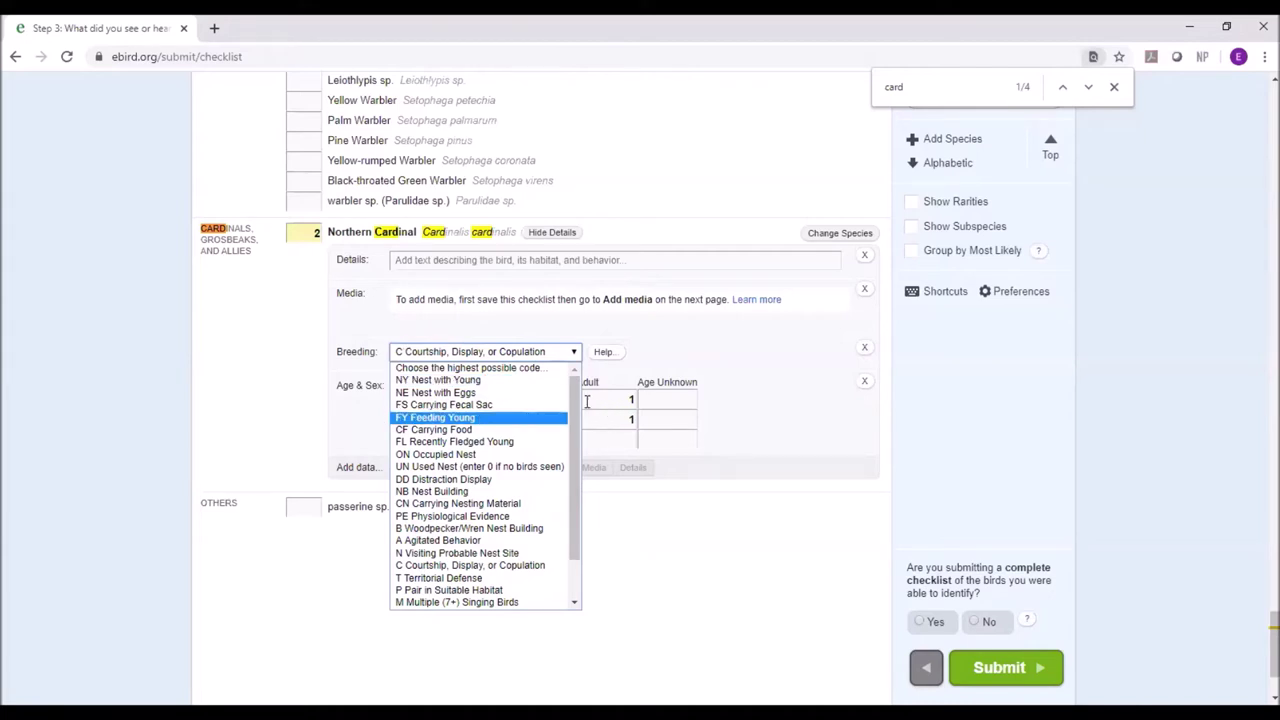
{"action": "left_click_drag", "start_coordinate": [577, 408], "coordinate": [580, 437]}
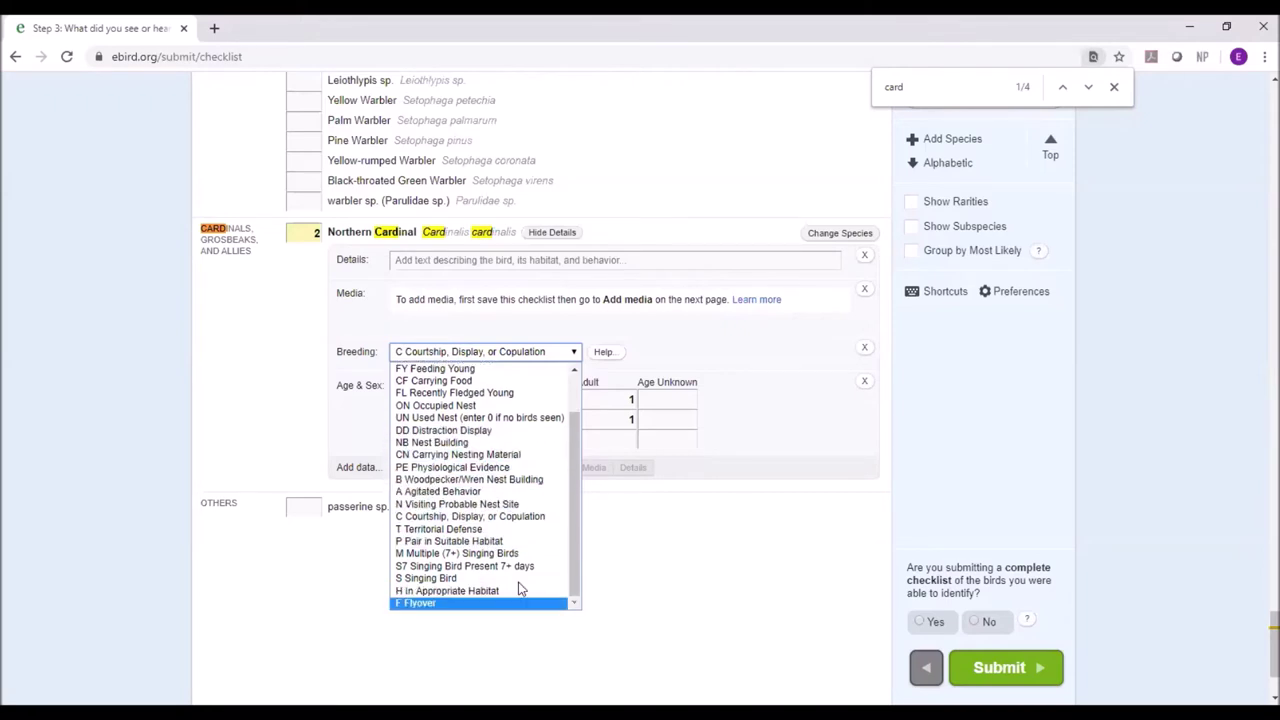
{"action": "left_click", "coordinate": [521, 517]}
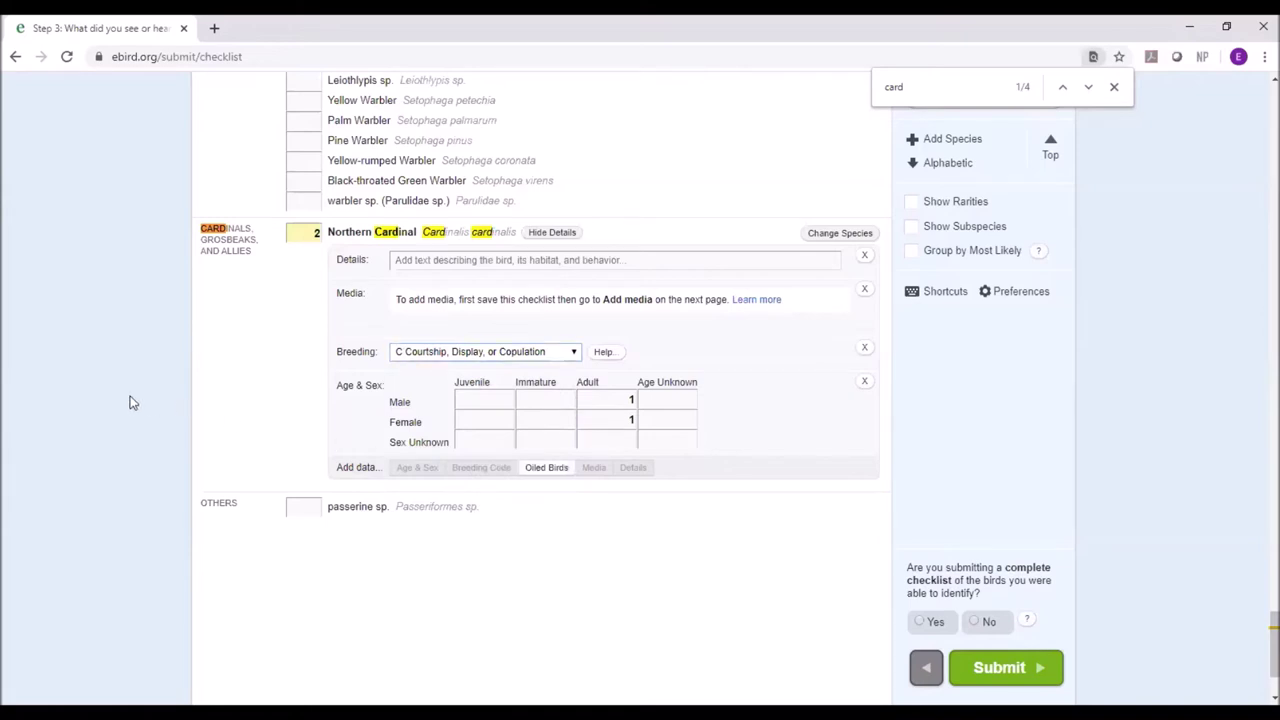
Find Bald Eagle with a 'bald eag' search, enter 3, and open its Age & Sex grid
{"action": "key", "text": "ctrl+f"}
{"action": "type", "text": "b"}
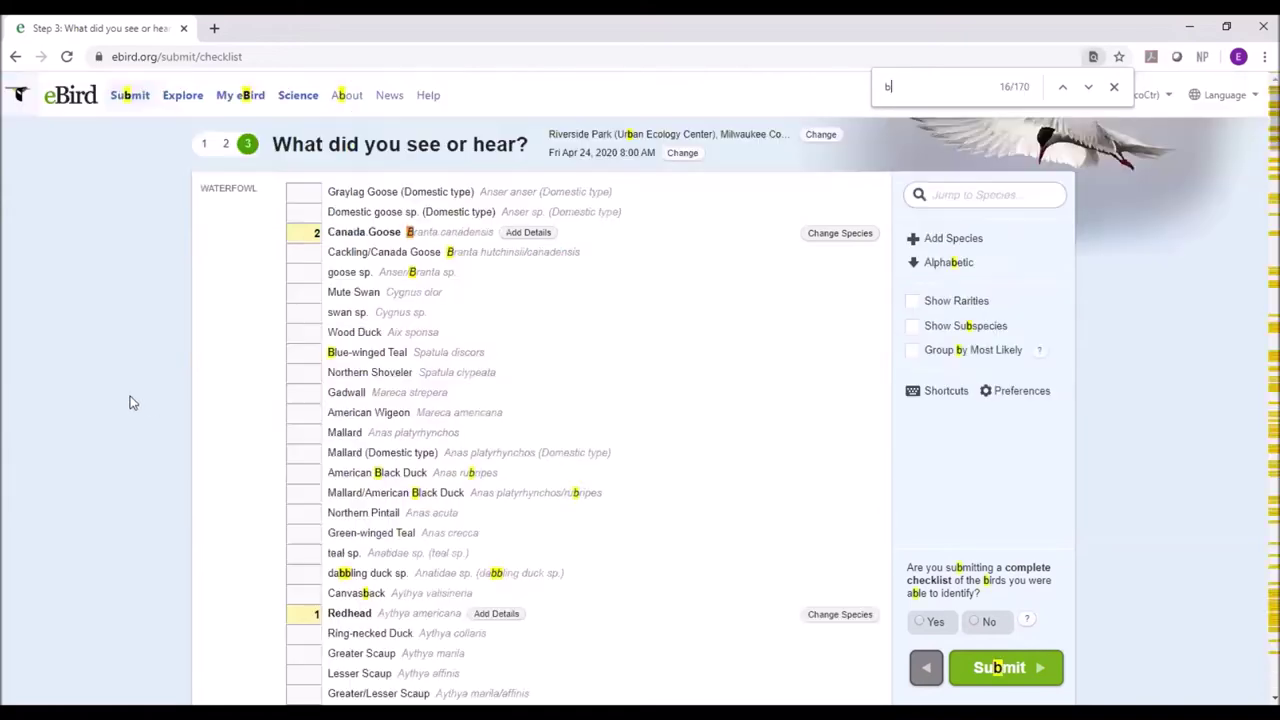
{"action": "type", "text": "ald eag"}
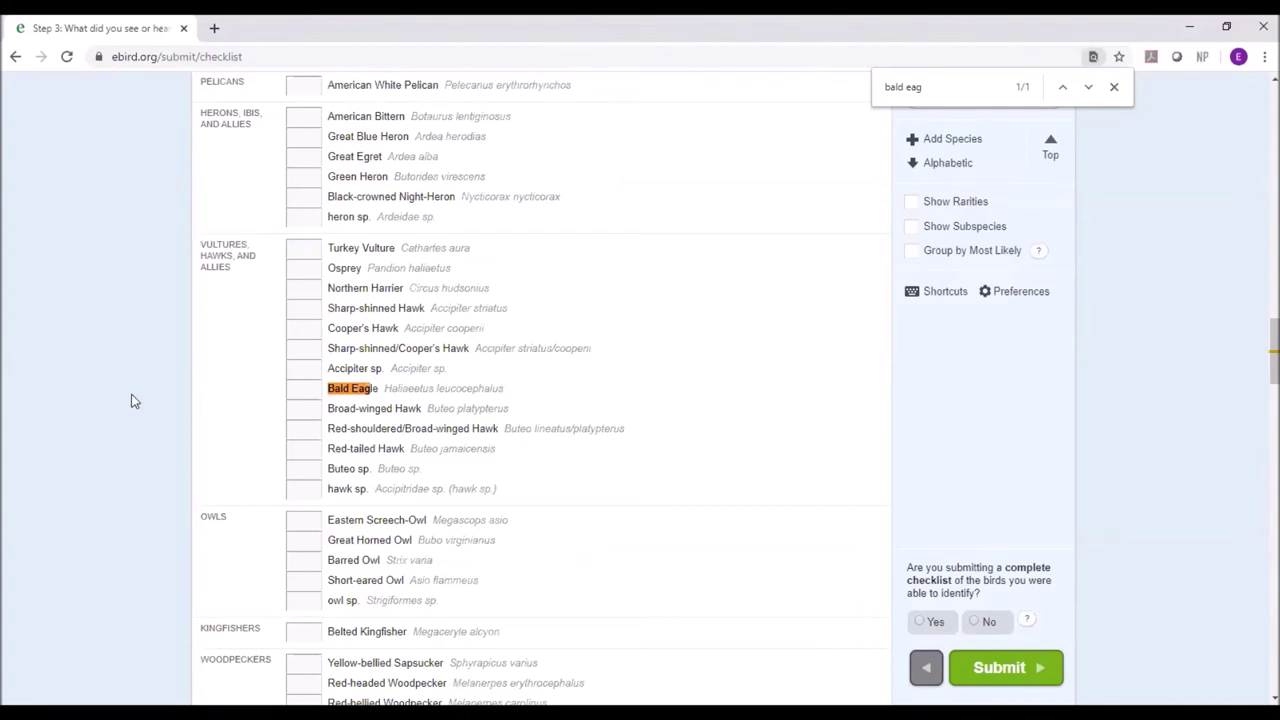
{"action": "left_click", "coordinate": [311, 387]}
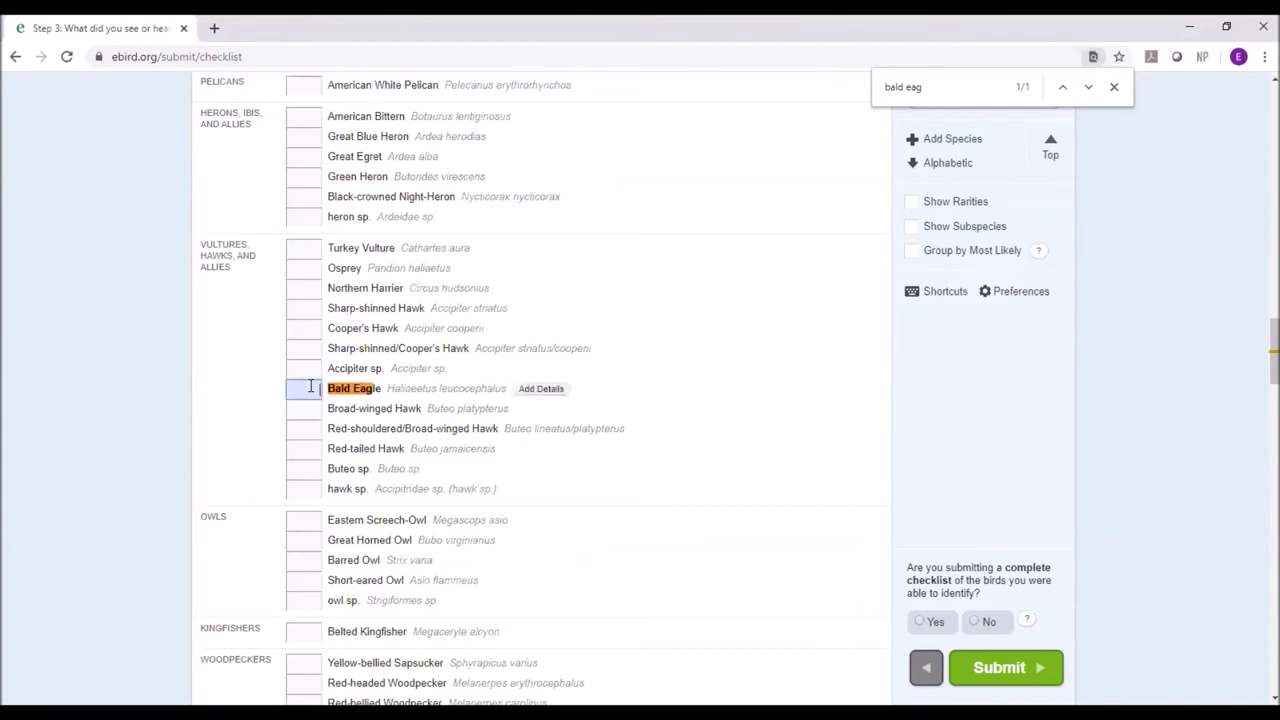
{"action": "type", "text": "3"}
{"action": "left_click", "coordinate": [542, 391]}
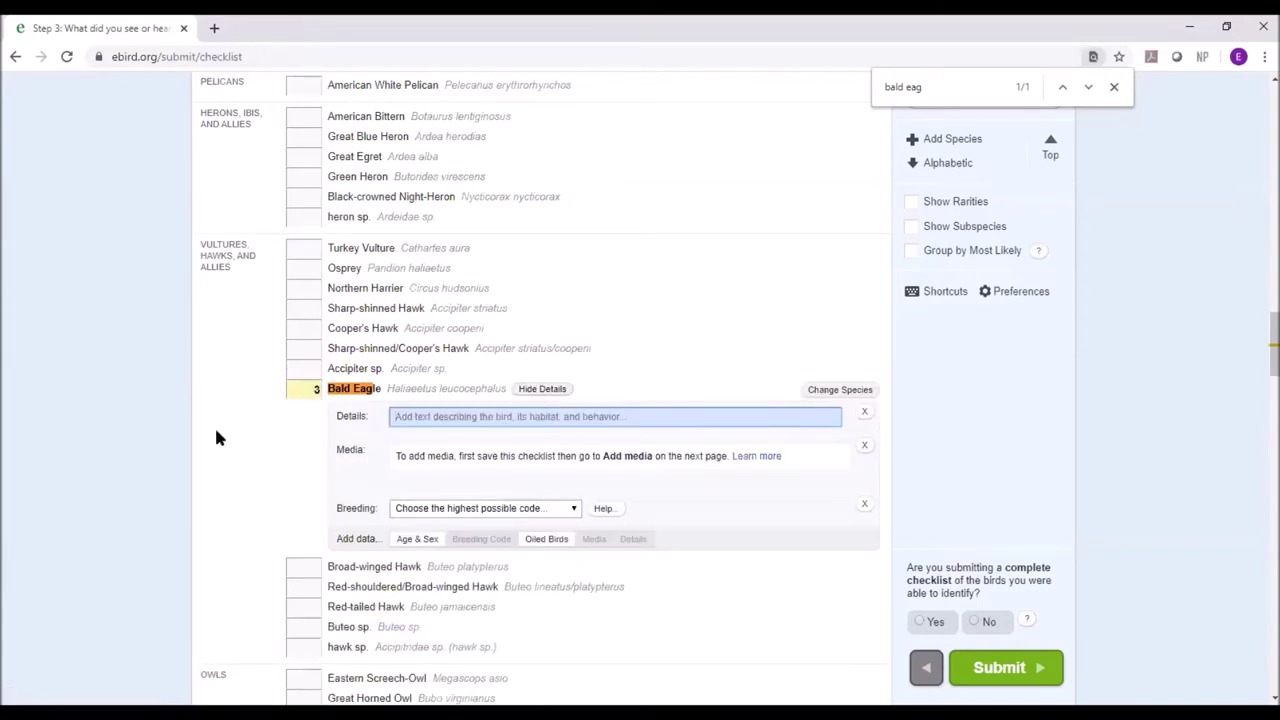
{"action": "left_click", "coordinate": [416, 539]}
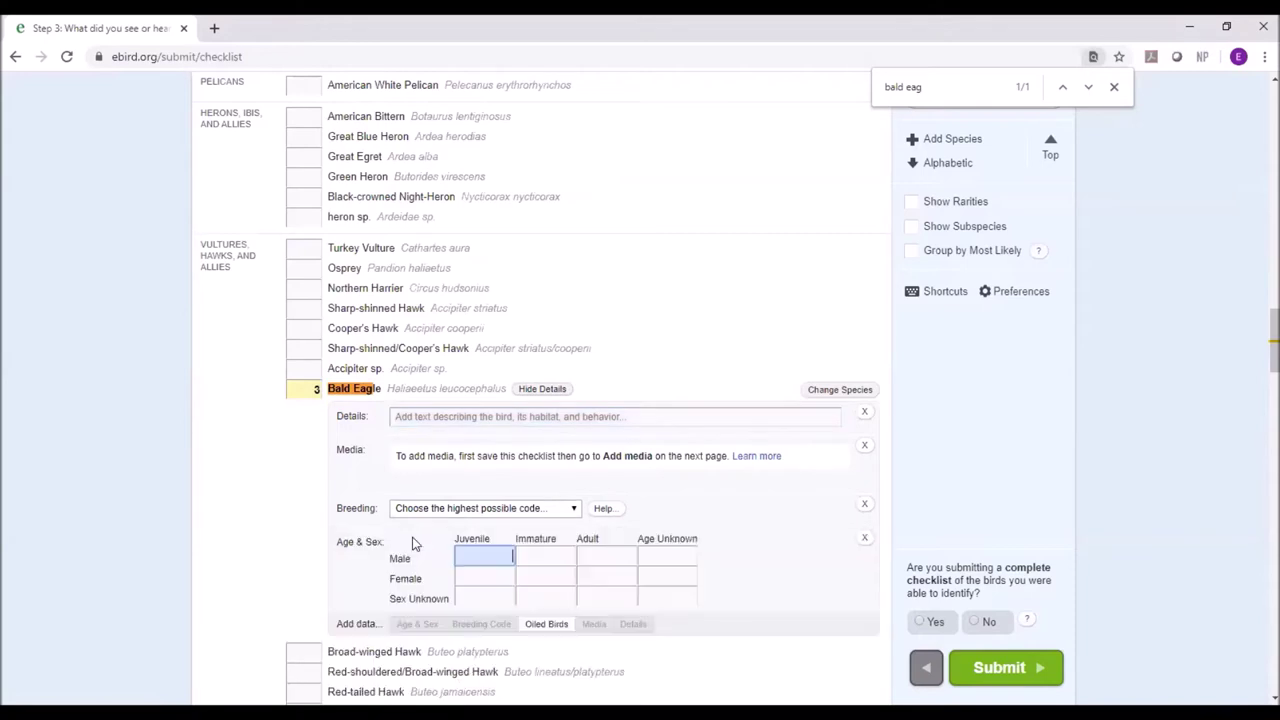
Enter 1 immature and 2 adults of unknown sex, leaving breeding code unset
{"action": "scroll", "coordinate": [163, 446], "scroll_direction": "down", "scroll_amount": 2}
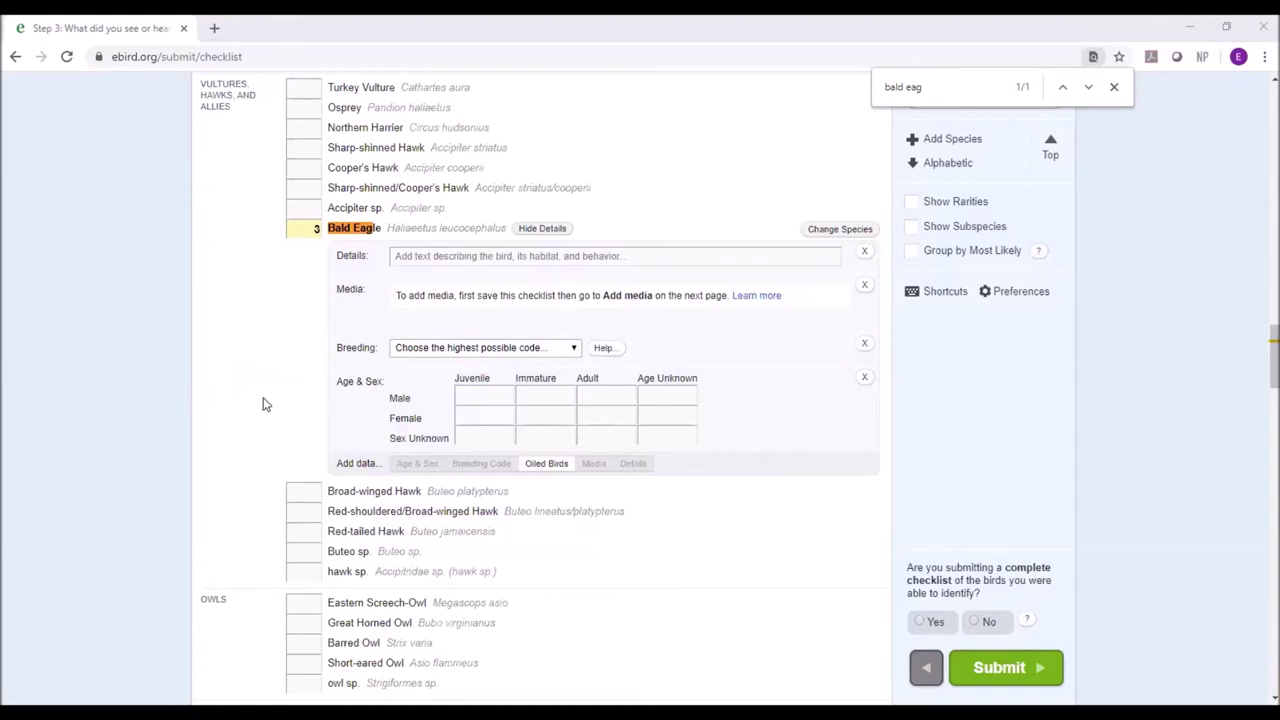
{"action": "left_click", "coordinate": [1113, 86]}
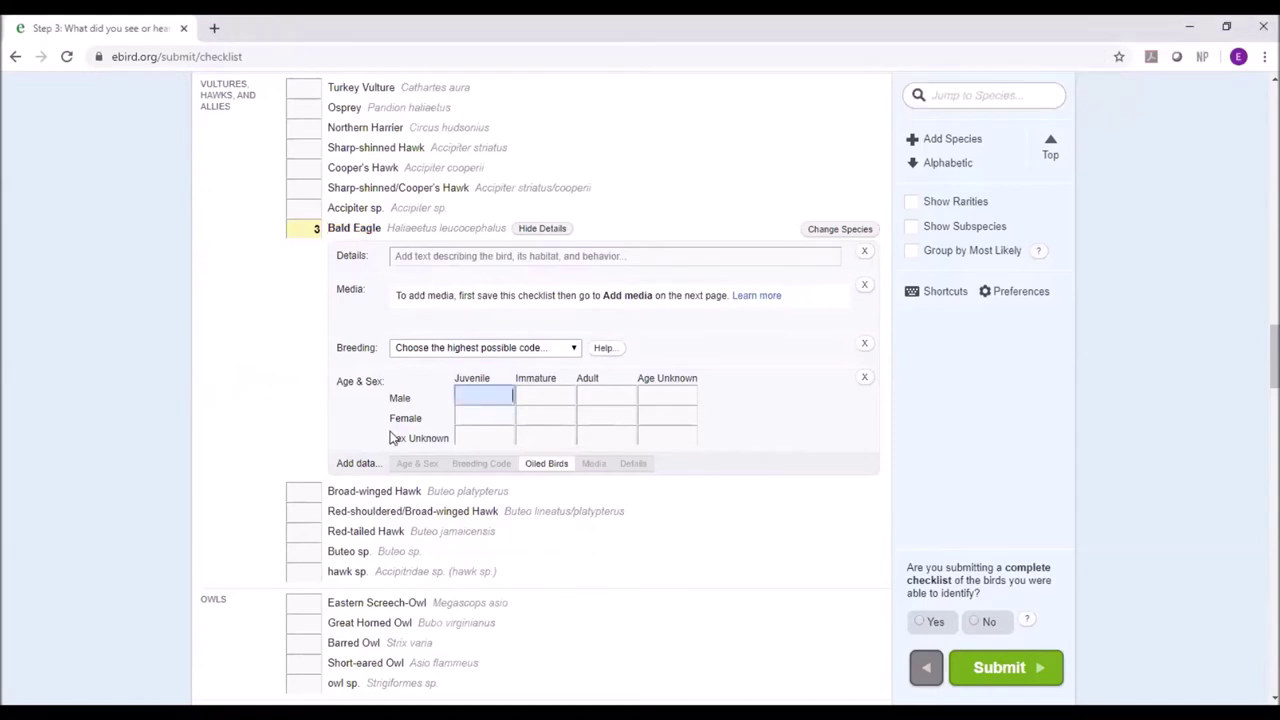
{"action": "left_click", "coordinate": [548, 438]}
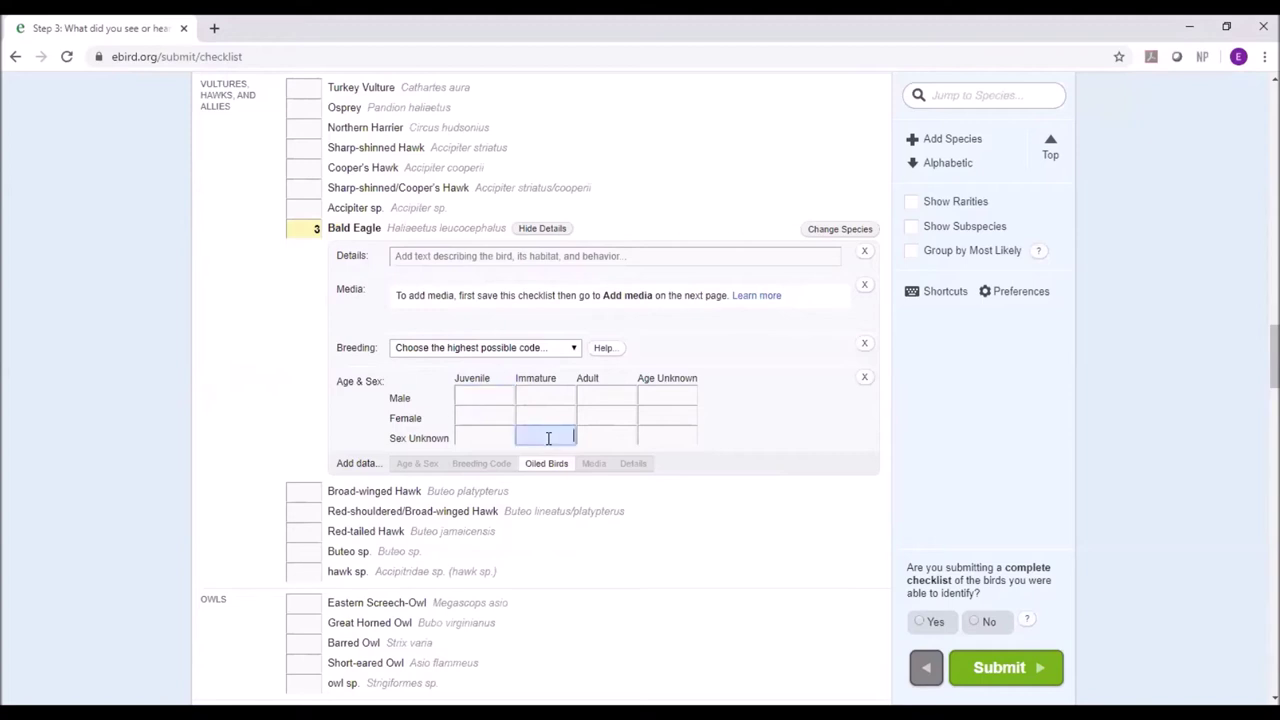
{"action": "type", "text": "1"}
{"action": "left_click", "coordinate": [598, 438]}
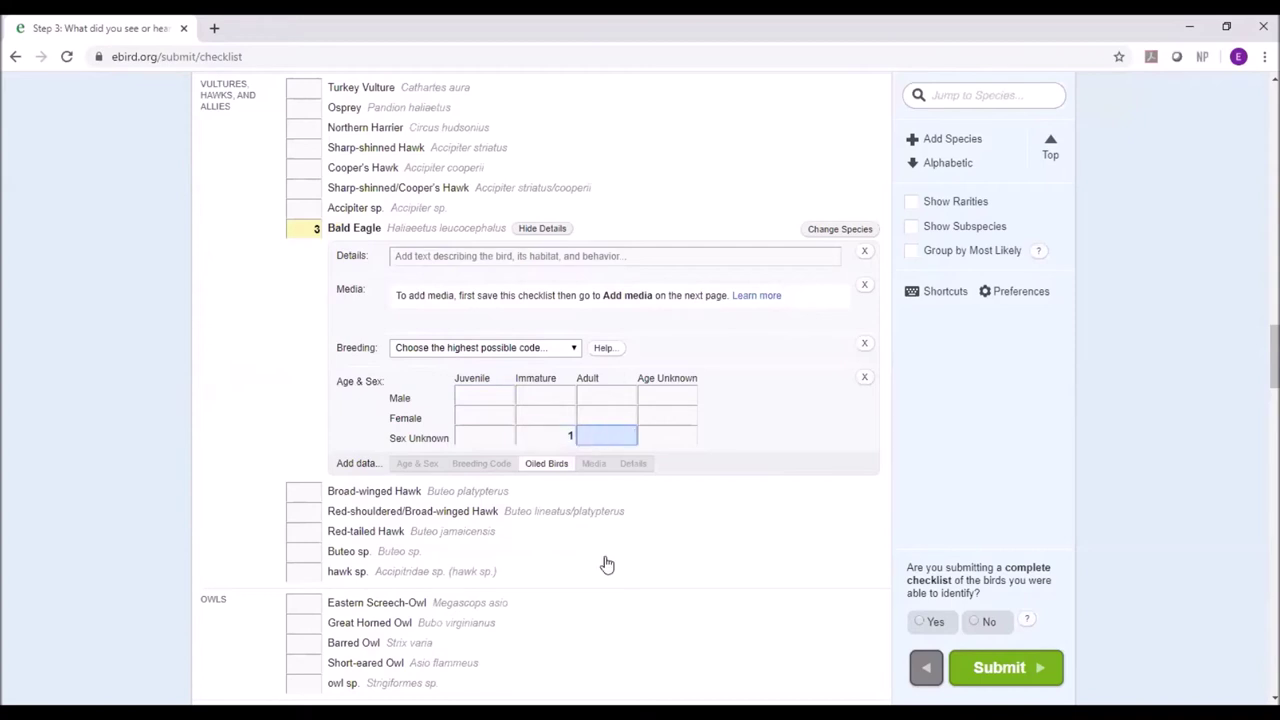
{"action": "type", "text": "2"}
{"action": "left_click", "coordinate": [473, 350]}
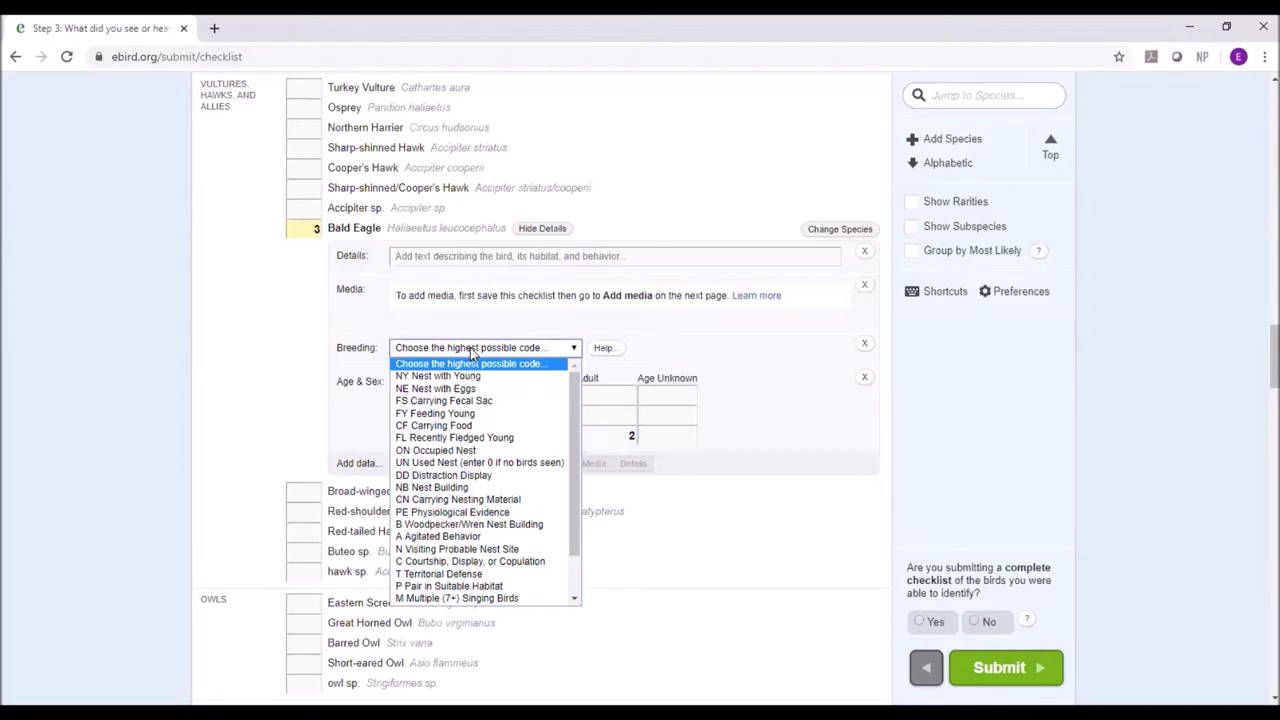
{"action": "left_click", "coordinate": [263, 367]}
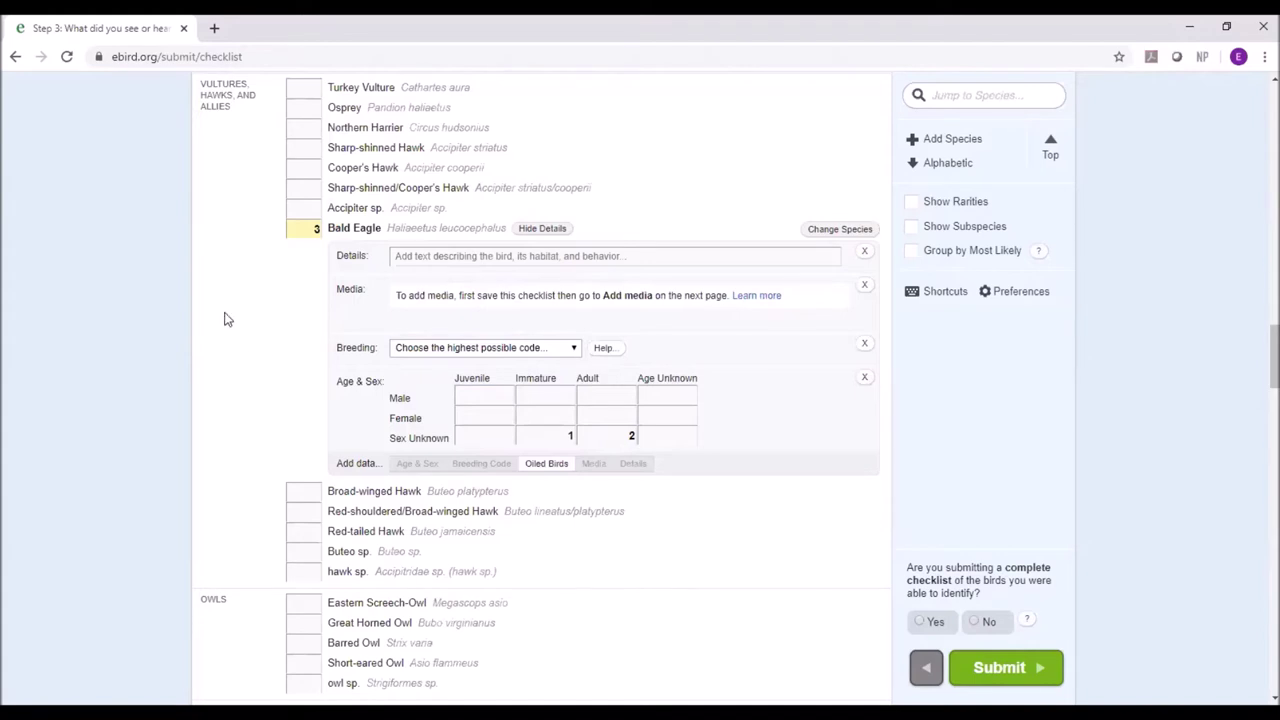
In the gulls section, enter 2 Herring Gull, 1 Ring-billed Gull and 7 Larus sp
{"action": "scroll", "coordinate": [218, 308], "scroll_direction": "down", "scroll_amount": 1}
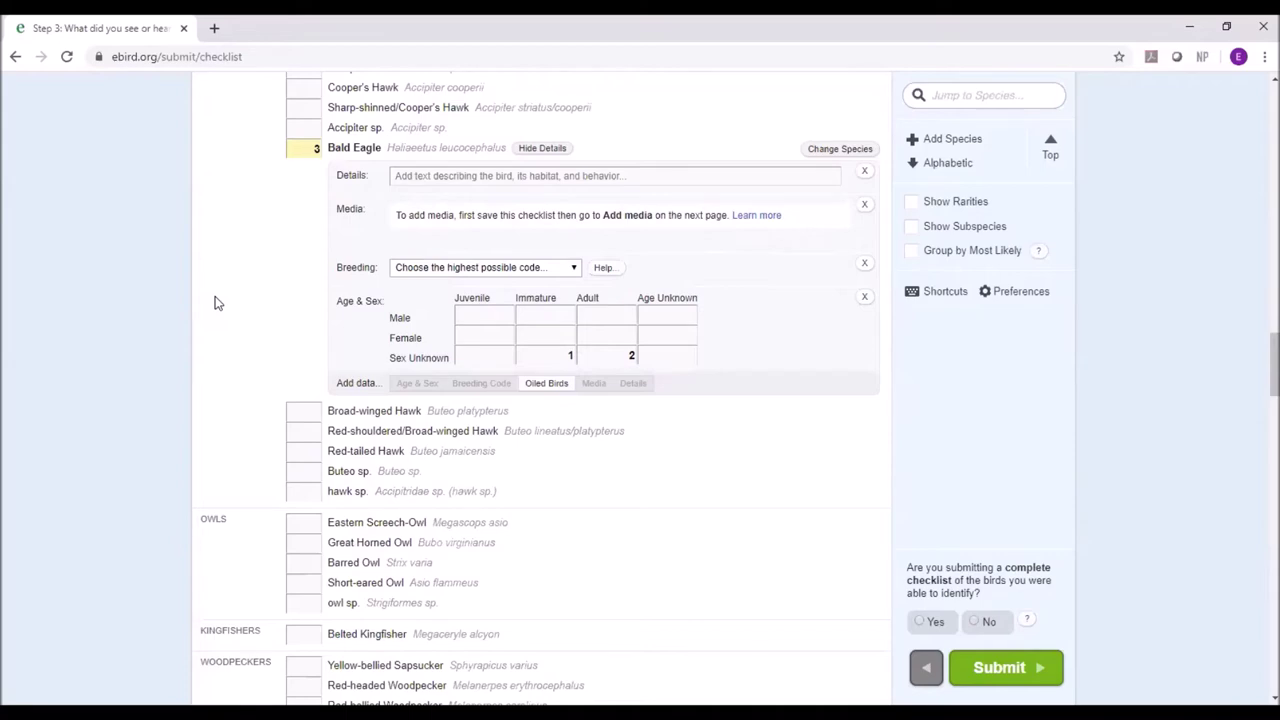
{"action": "scroll", "coordinate": [222, 290], "scroll_direction": "up", "scroll_amount": 15}
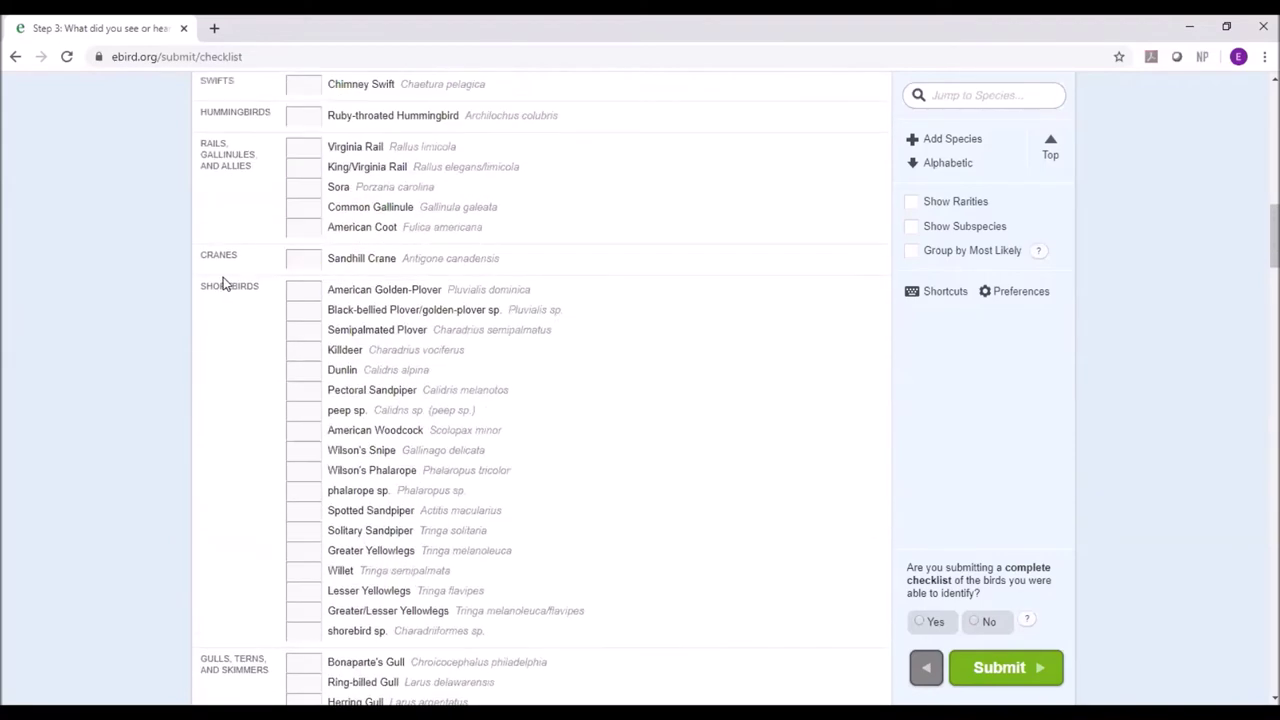
{"action": "scroll", "coordinate": [224, 289], "scroll_direction": "down", "scroll_amount": 2}
{"action": "scroll", "coordinate": [205, 326], "scroll_direction": "down", "scroll_amount": 2}
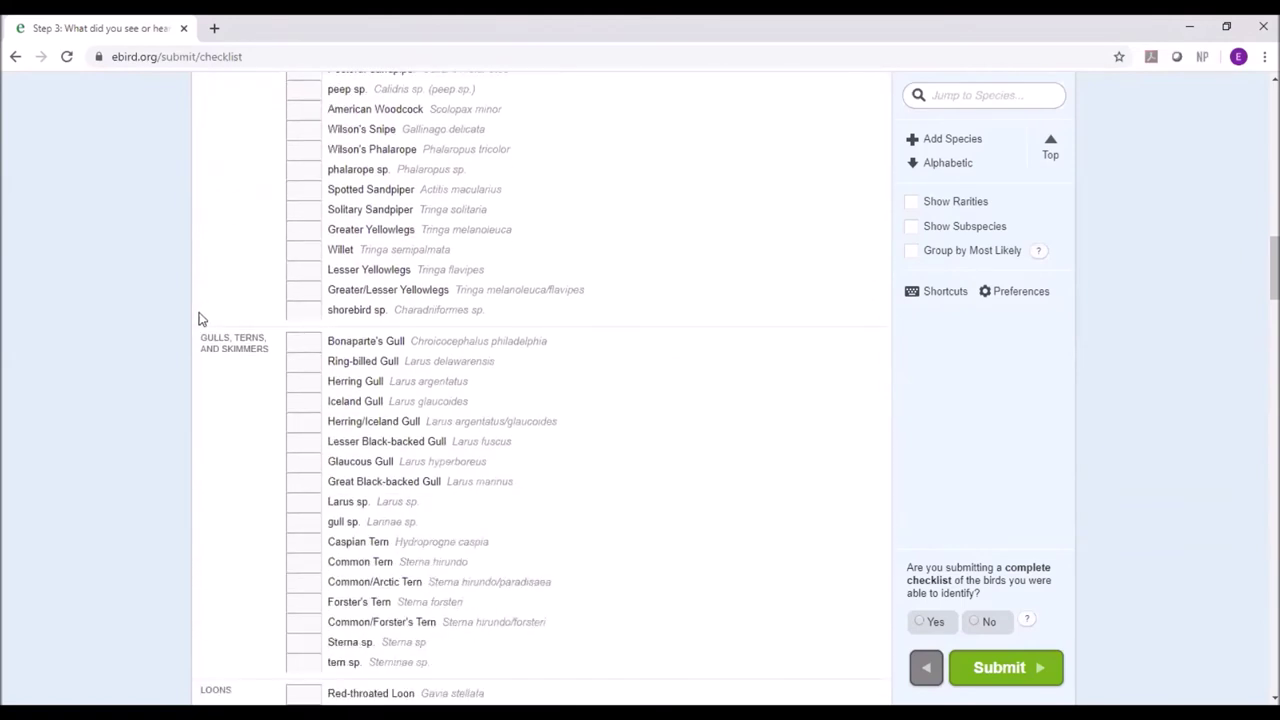
{"action": "scroll", "coordinate": [190, 330], "scroll_direction": "down", "scroll_amount": 1}
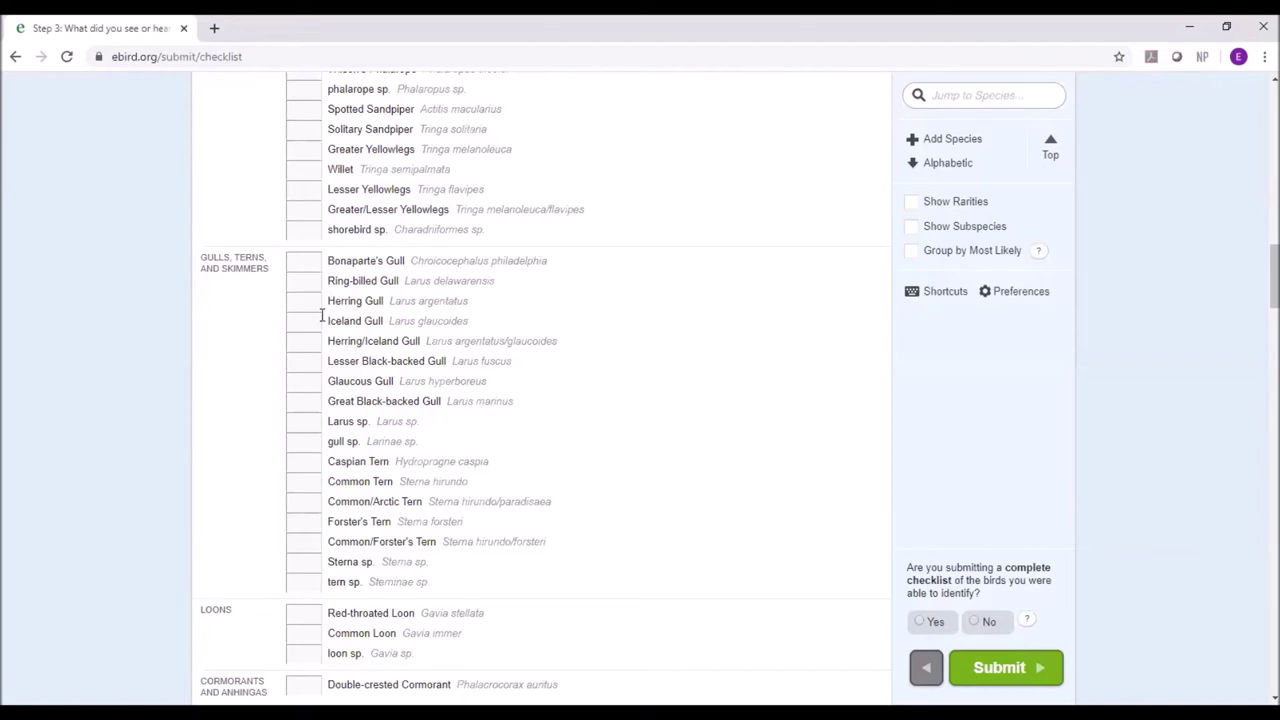
{"action": "left_click", "coordinate": [308, 423]}
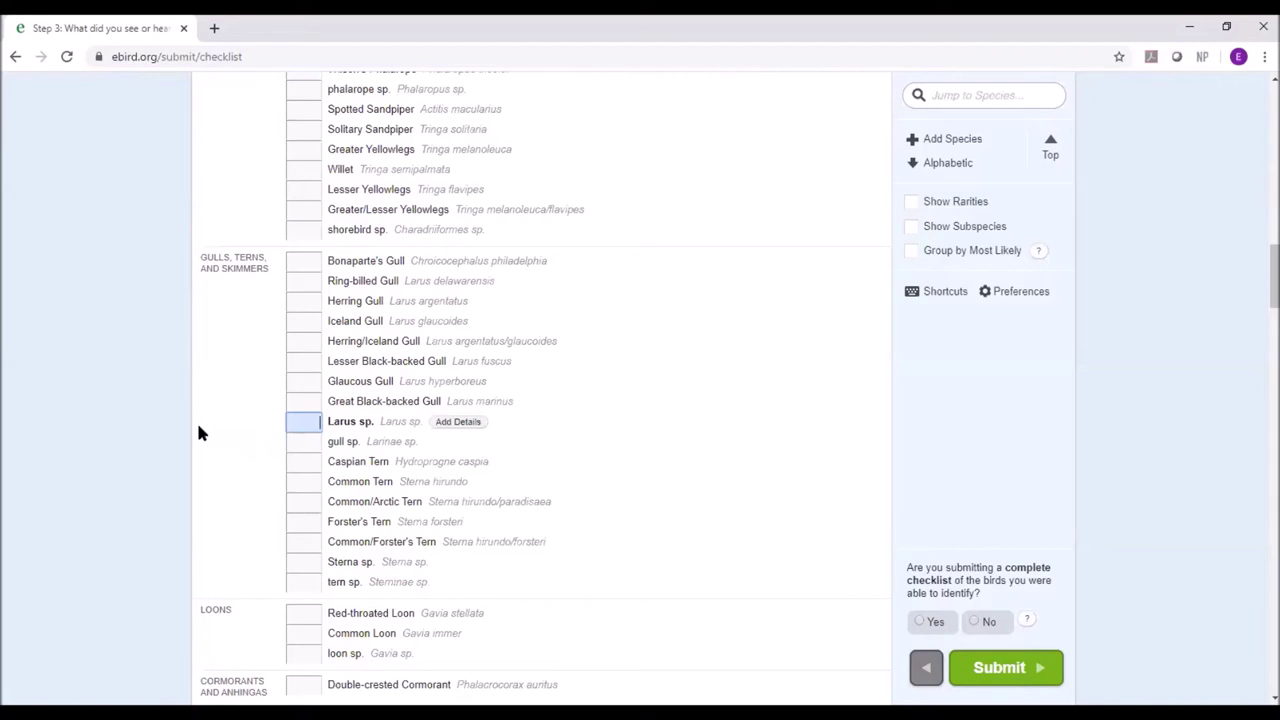
{"action": "left_click", "coordinate": [311, 305]}
{"action": "type", "text": "2"}
{"action": "left_click", "coordinate": [314, 283]}
{"action": "type", "text": "1"}
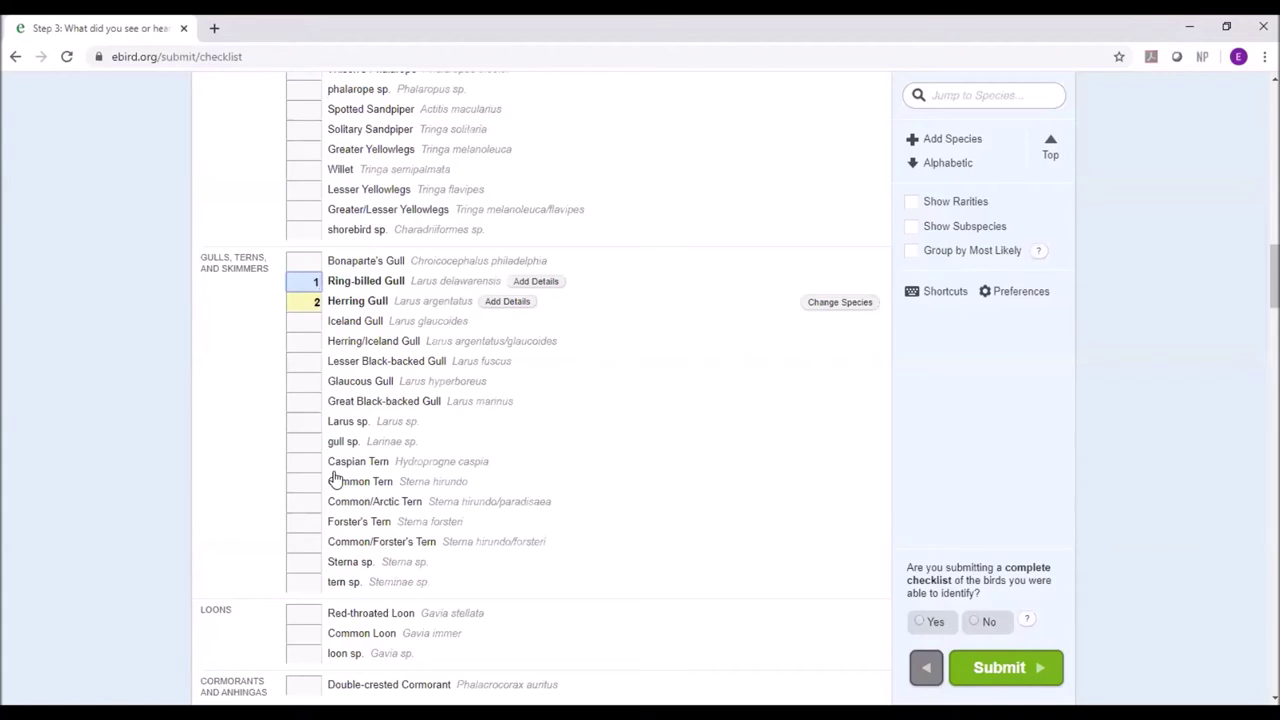
{"action": "left_click", "coordinate": [313, 421]}
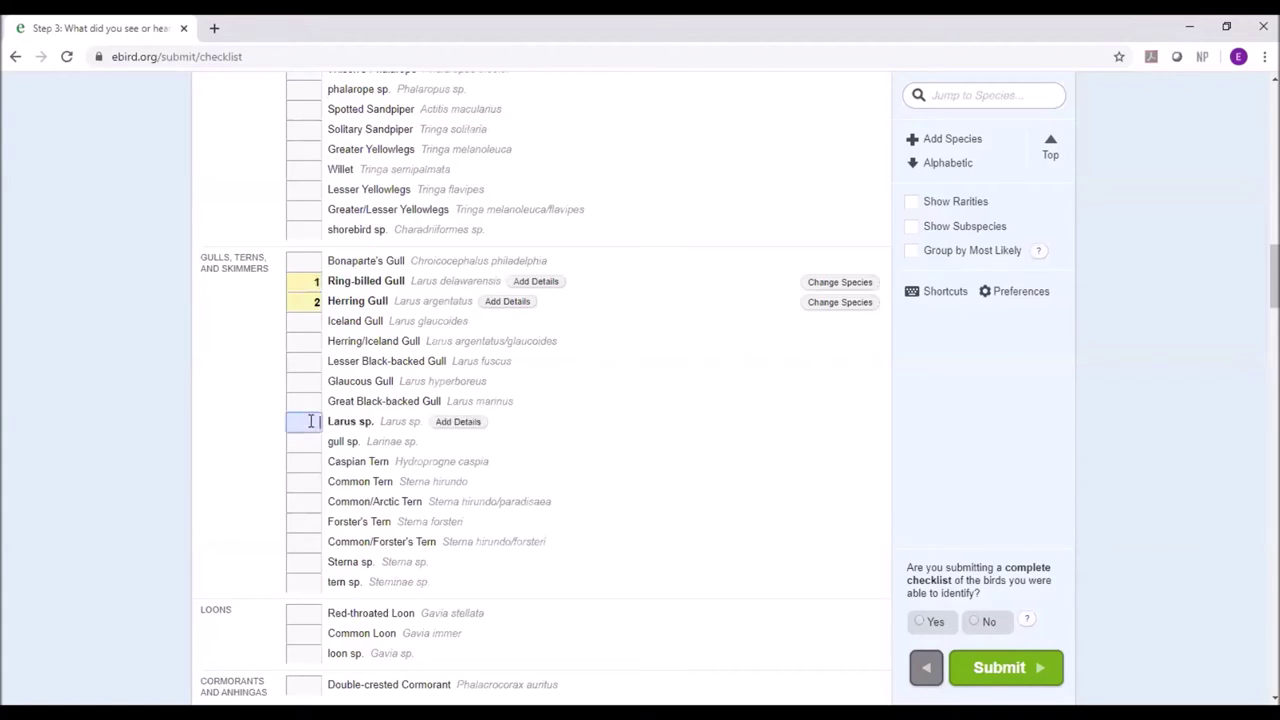
{"action": "type", "text": "7"}
{"action": "scroll", "coordinate": [509, 362], "scroll_direction": "down", "scroll_amount": 3}
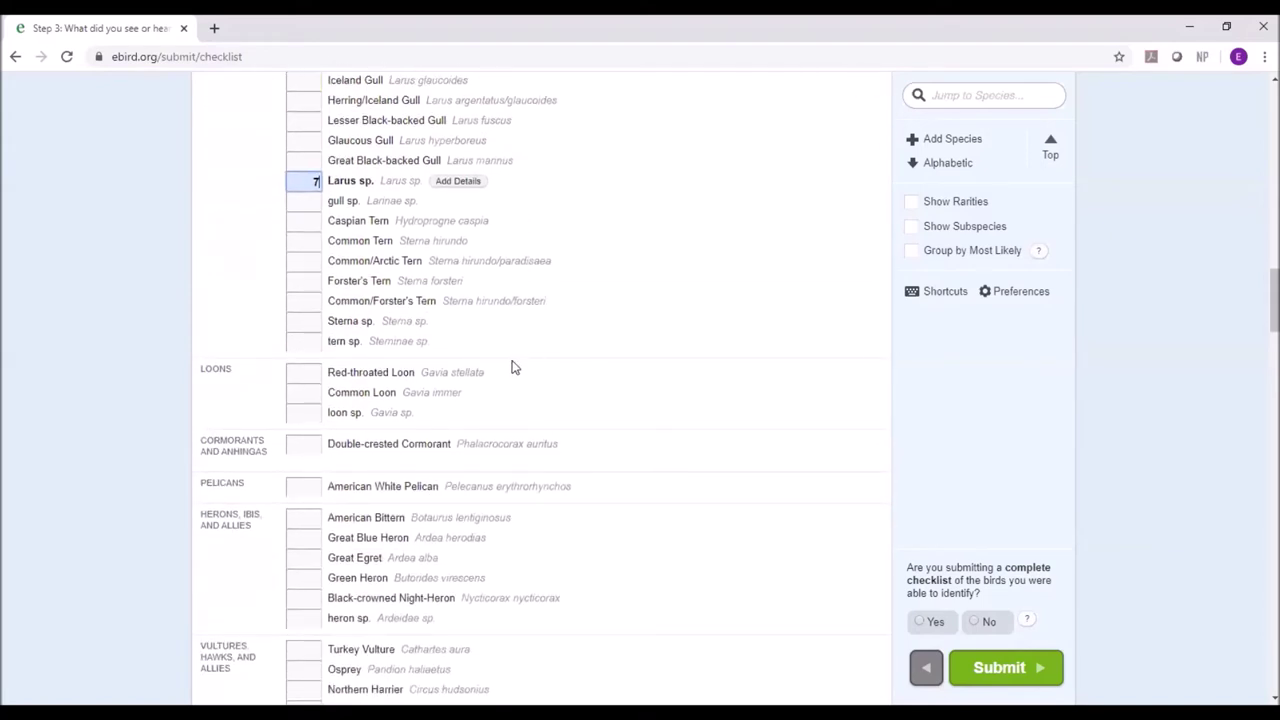
{"action": "scroll", "coordinate": [510, 367], "scroll_direction": "up", "scroll_amount": 3}
{"action": "scroll", "coordinate": [562, 380], "scroll_direction": "up", "scroll_amount": 7}
{"action": "scroll", "coordinate": [591, 396], "scroll_direction": "up", "scroll_amount": 3}
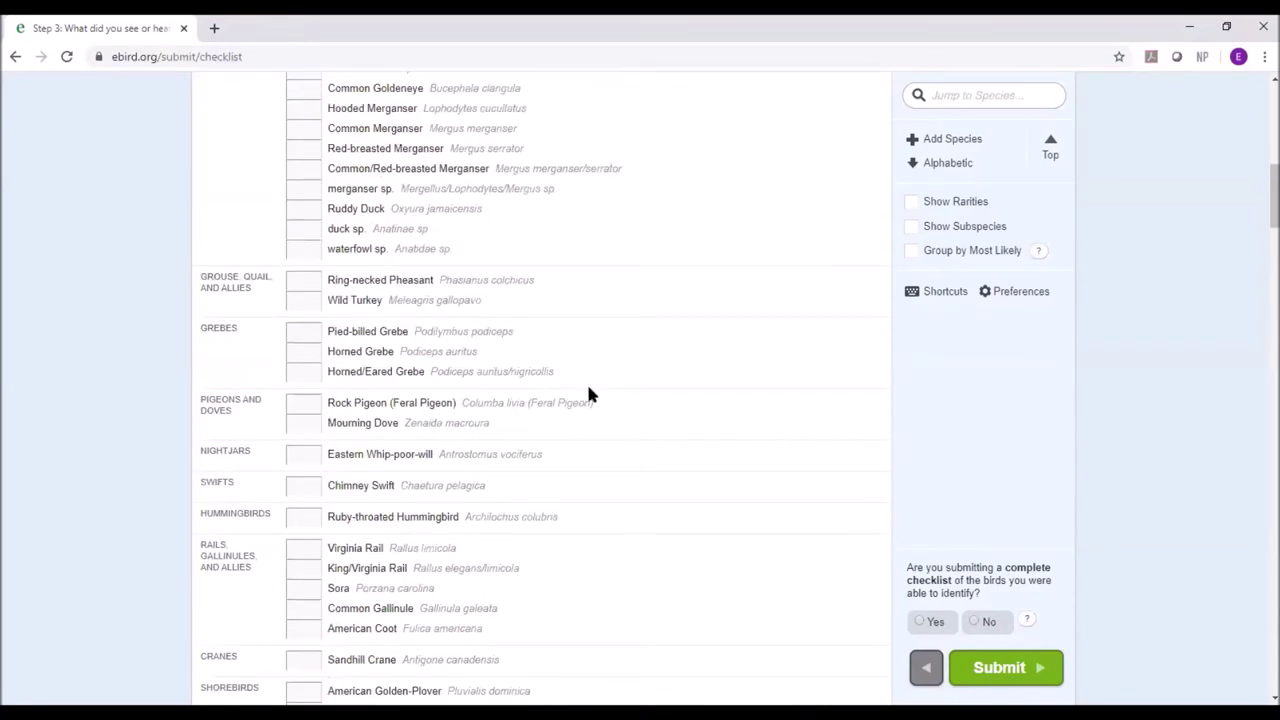
{"action": "scroll", "coordinate": [588, 395], "scroll_direction": "up", "scroll_amount": 2}
{"action": "left_click", "coordinate": [313, 390]}
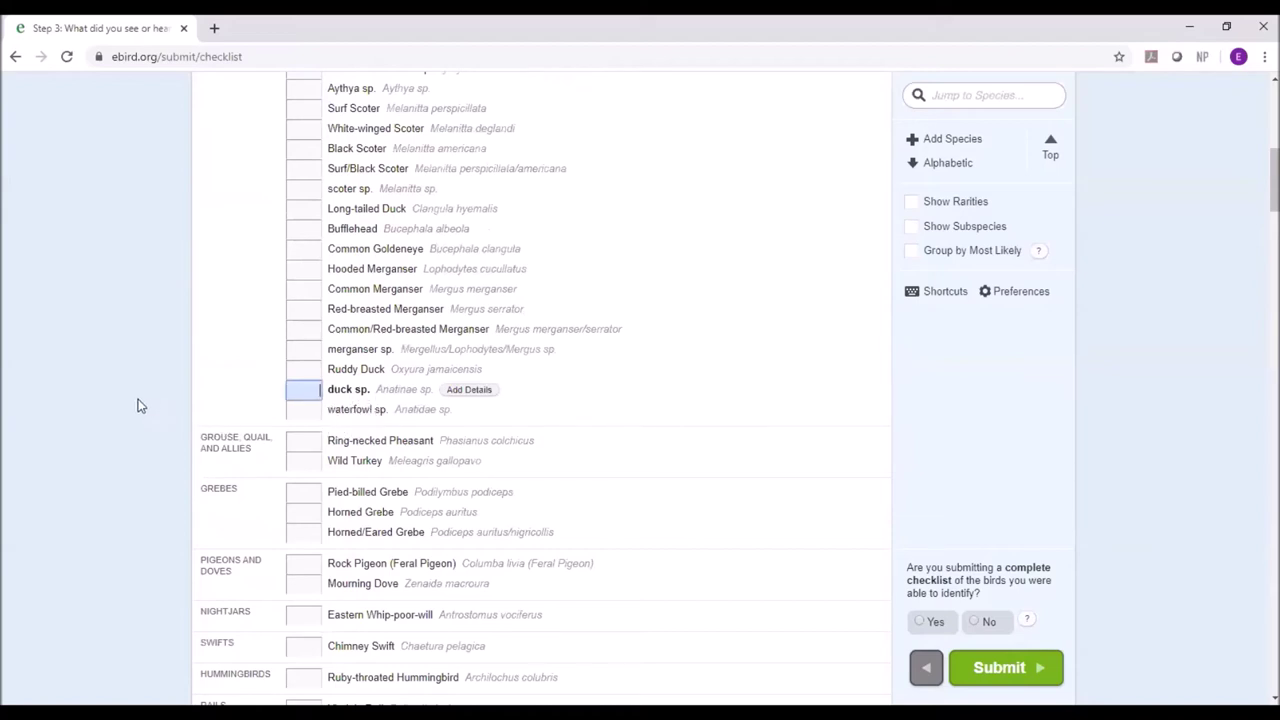
{"action": "scroll", "coordinate": [140, 406], "scroll_direction": "up", "scroll_amount": 1}
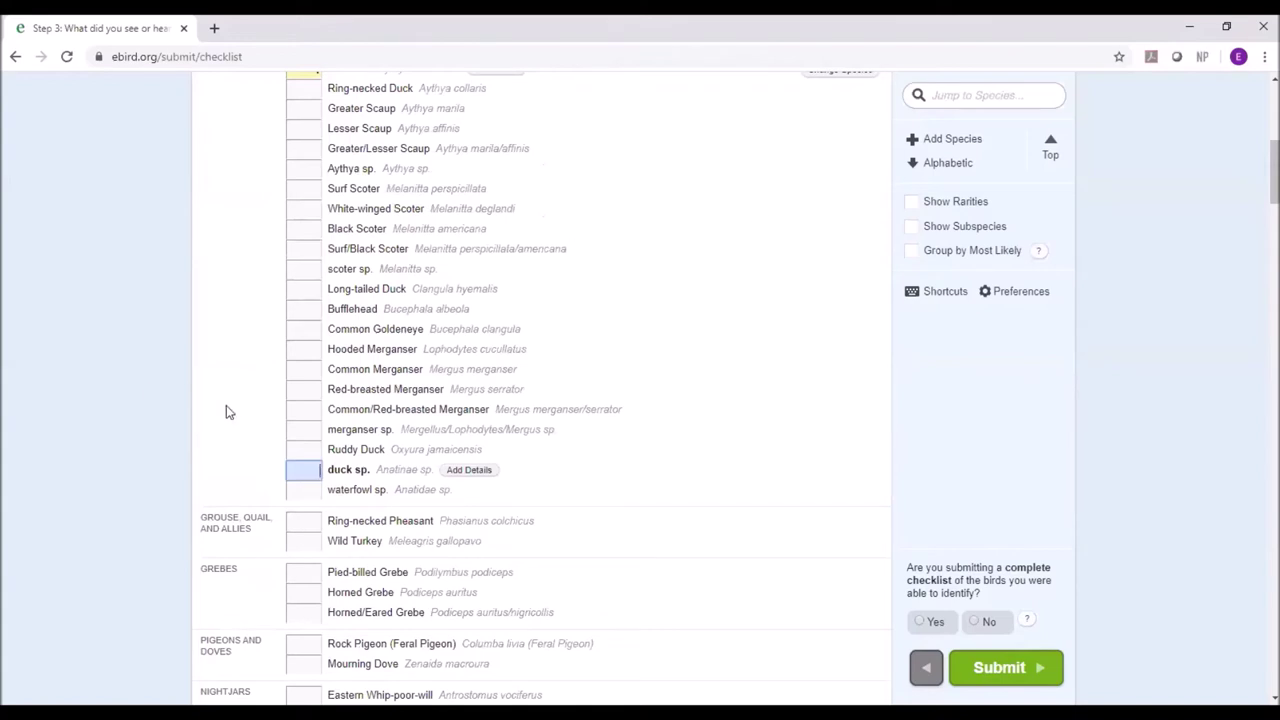
{"action": "scroll", "coordinate": [188, 385], "scroll_direction": "up", "scroll_amount": 4}
{"action": "scroll", "coordinate": [186, 387], "scroll_direction": "up", "scroll_amount": 3}
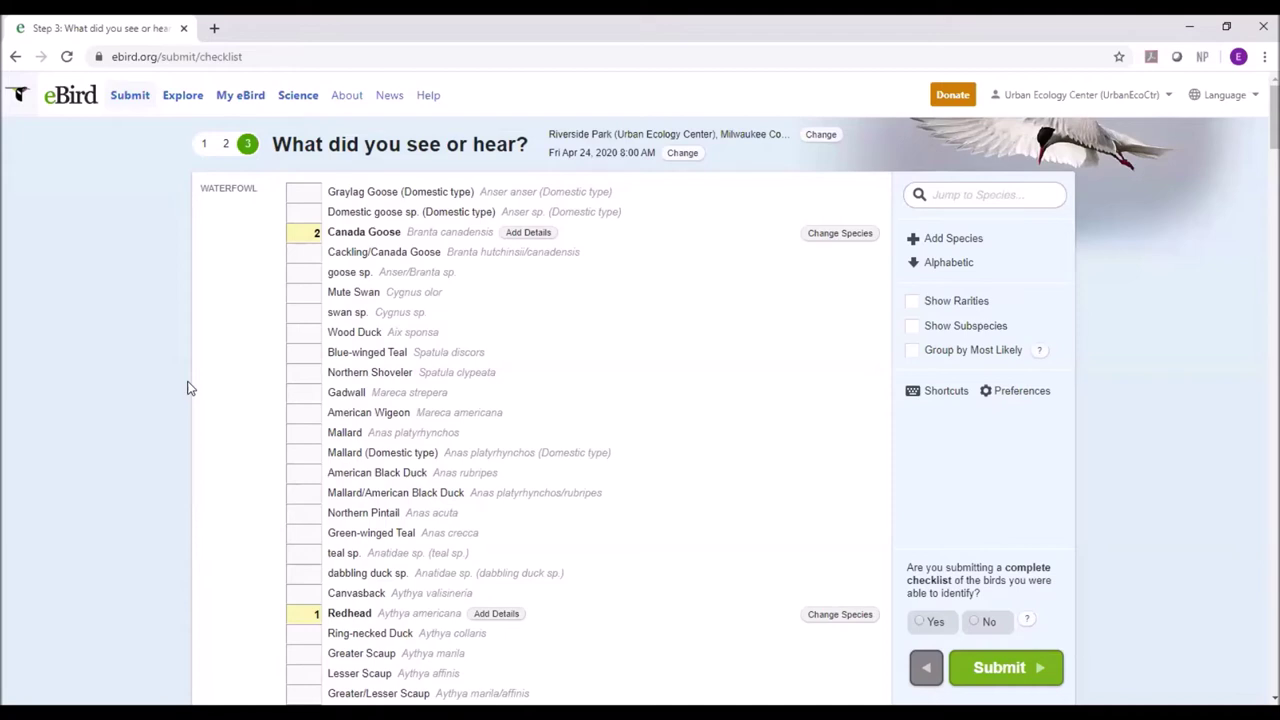
{"action": "scroll", "coordinate": [191, 388], "scroll_direction": "down", "scroll_amount": 3}
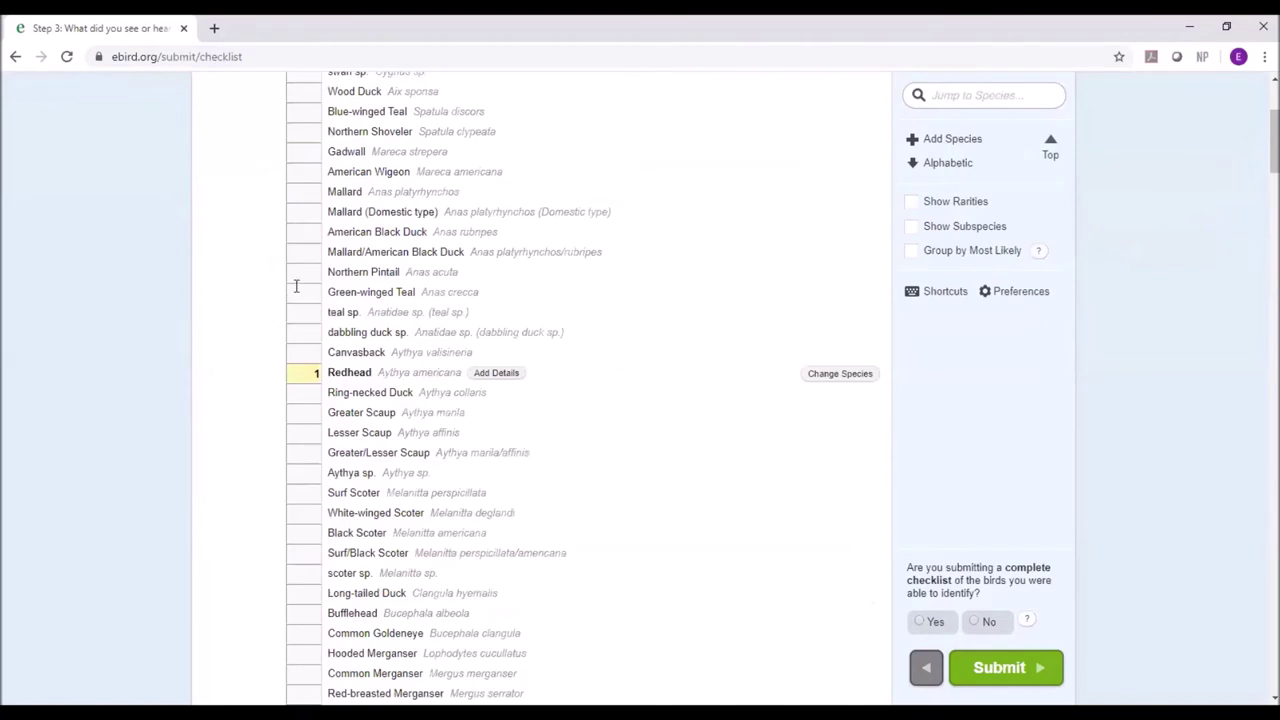
{"action": "scroll", "coordinate": [302, 289], "scroll_direction": "down", "scroll_amount": 1}
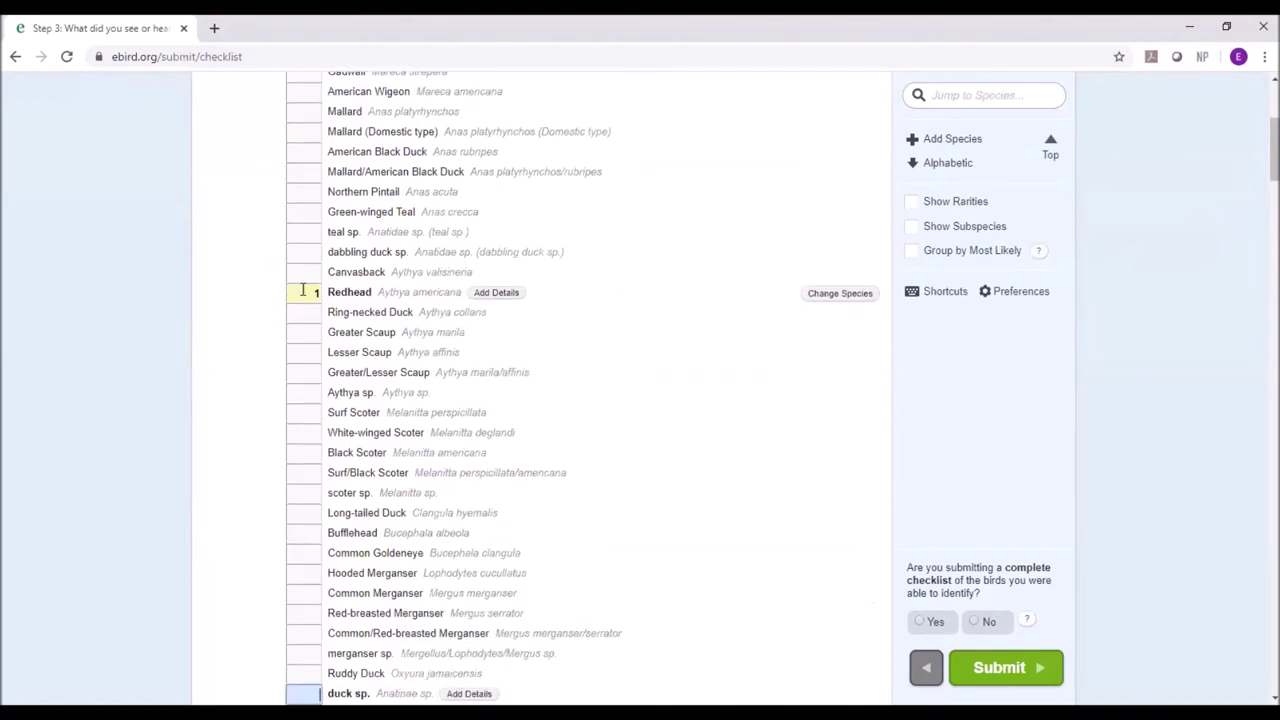
{"action": "scroll", "coordinate": [291, 232], "scroll_direction": "down", "scroll_amount": 3}
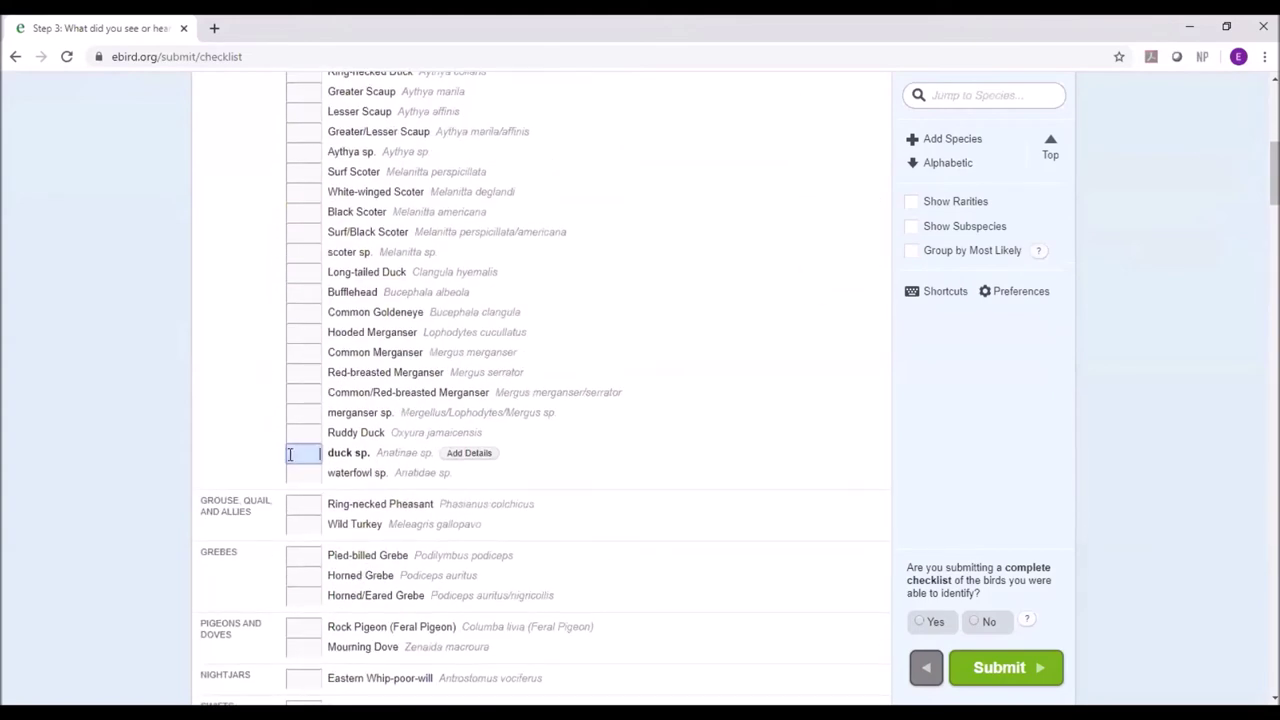
{"action": "scroll", "coordinate": [210, 338], "scroll_direction": "up", "scroll_amount": 6}
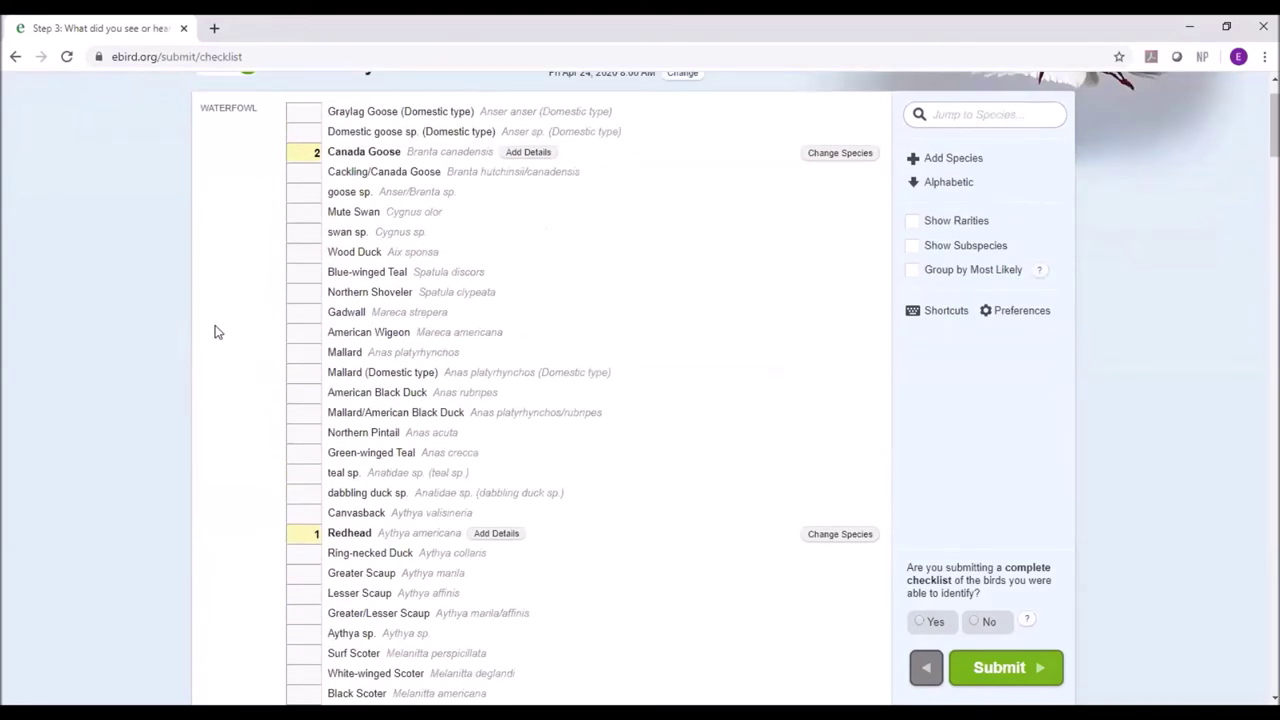
{"action": "left_click", "coordinate": [301, 333]}
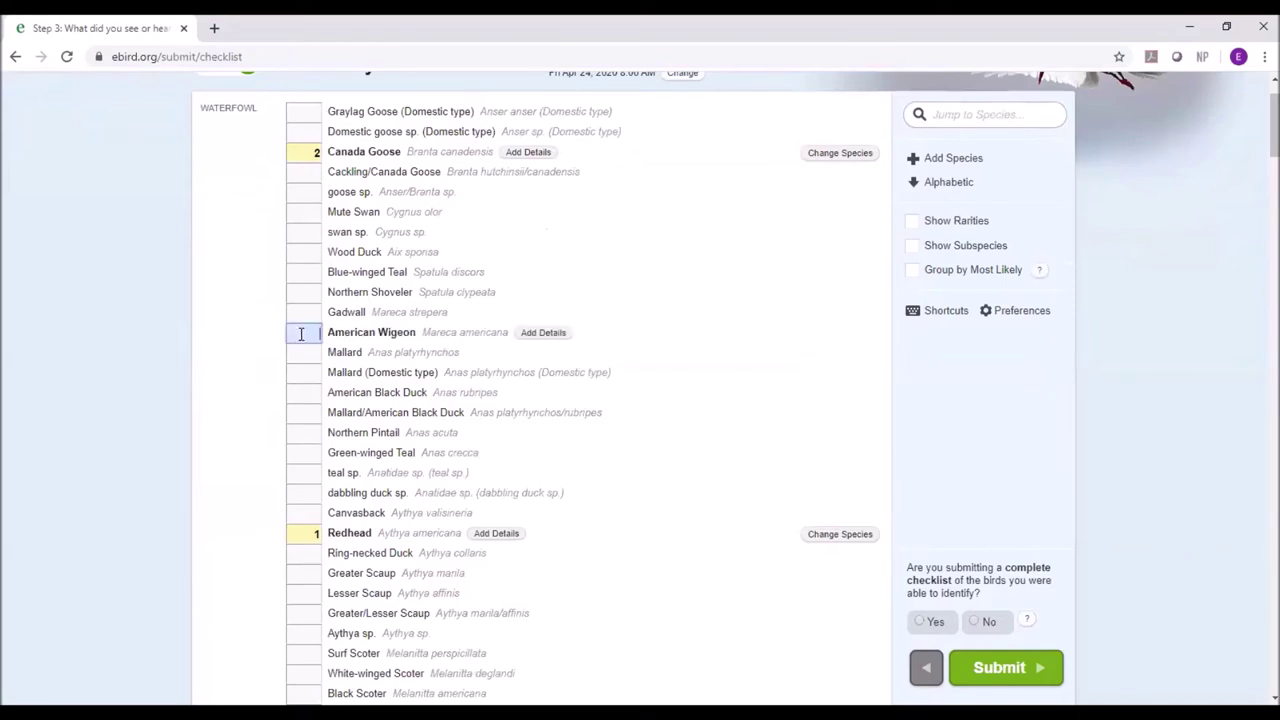
Enter X for American Wigeon, Canada Goose and Redhead, then move to the next slide
{"action": "type", "text": "X"}
{"action": "left_click", "coordinate": [315, 152]}
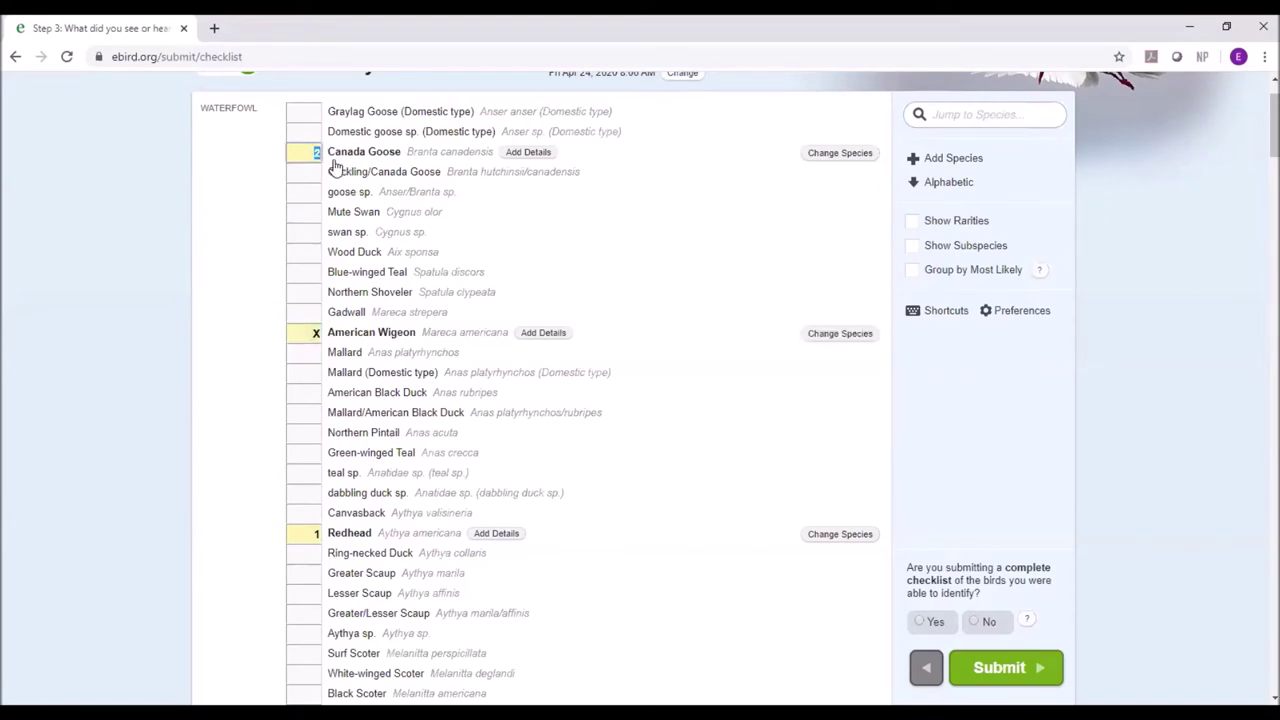
{"action": "type", "text": "x"}
{"action": "left_click", "coordinate": [312, 533]}
{"action": "type", "text": "x"}
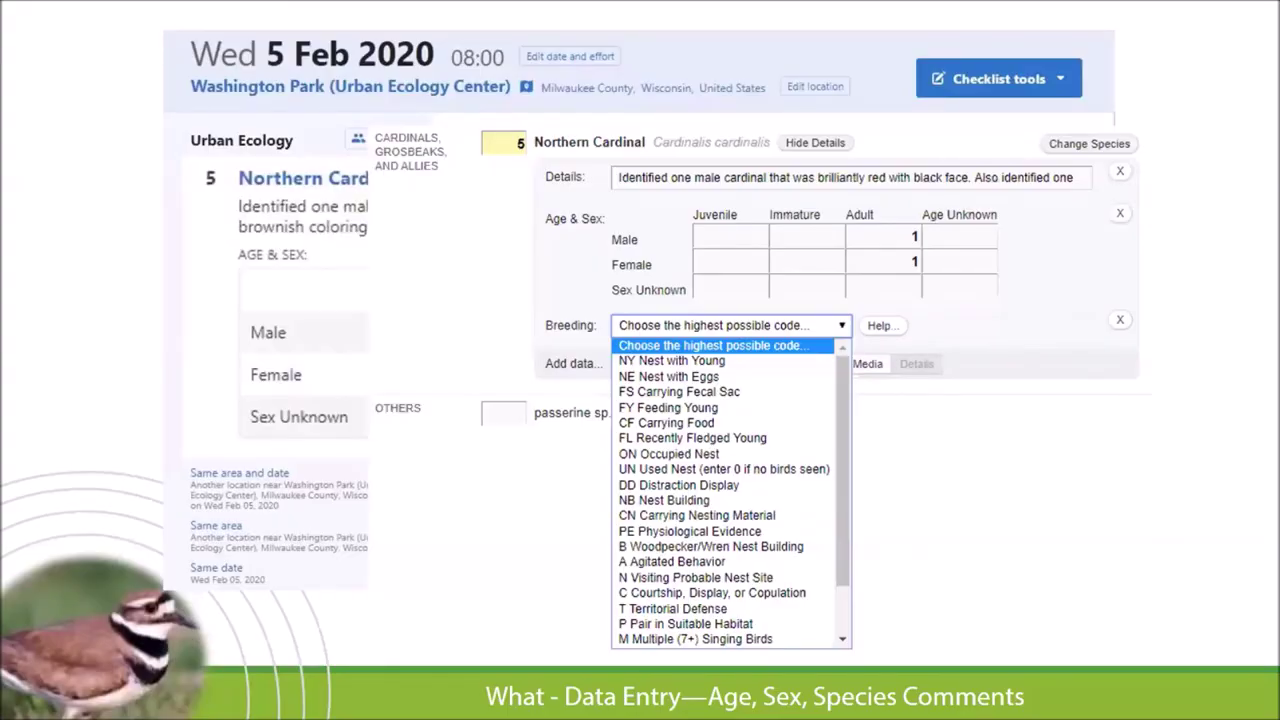
{"action": "left_click", "coordinate": [1258, 372]}
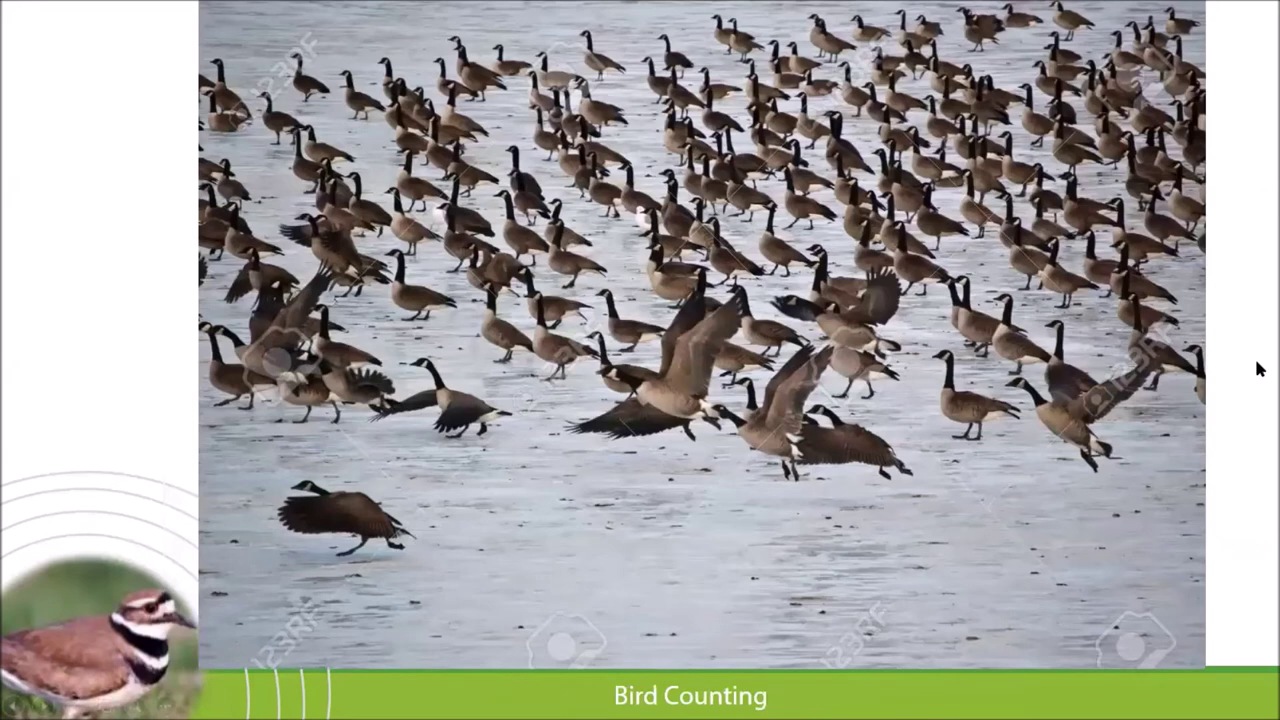
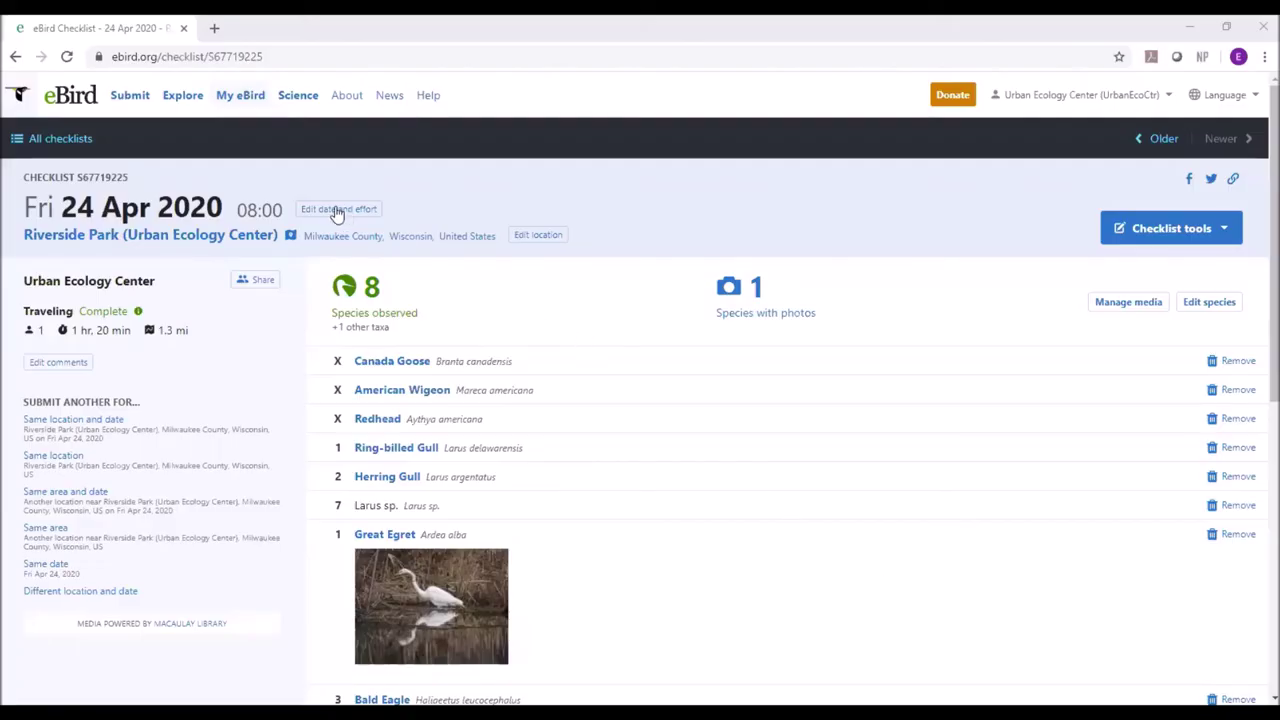
Go from Explore to the Alerts page with ABA Rarities, Rare Bird and Needs alerts
{"action": "left_click", "coordinate": [183, 100]}
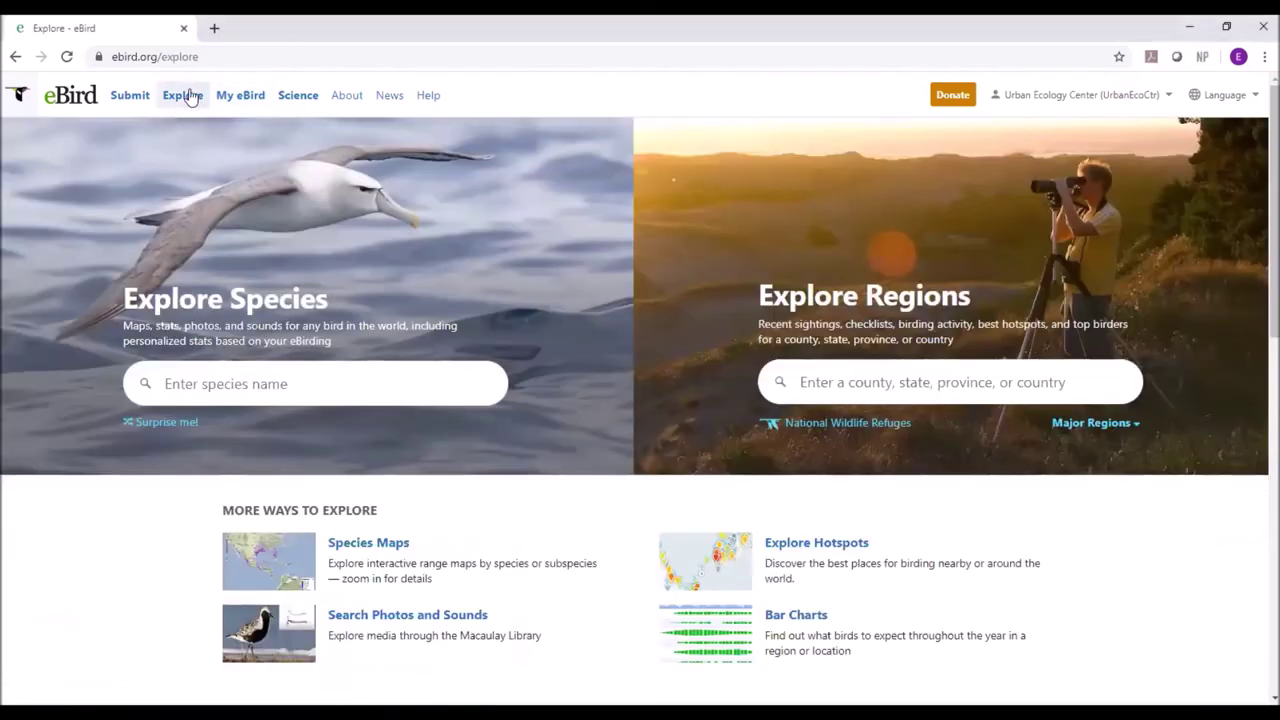
{"action": "scroll", "coordinate": [102, 344], "scroll_direction": "down", "scroll_amount": 3}
{"action": "scroll", "coordinate": [100, 318], "scroll_direction": "down", "scroll_amount": 2}
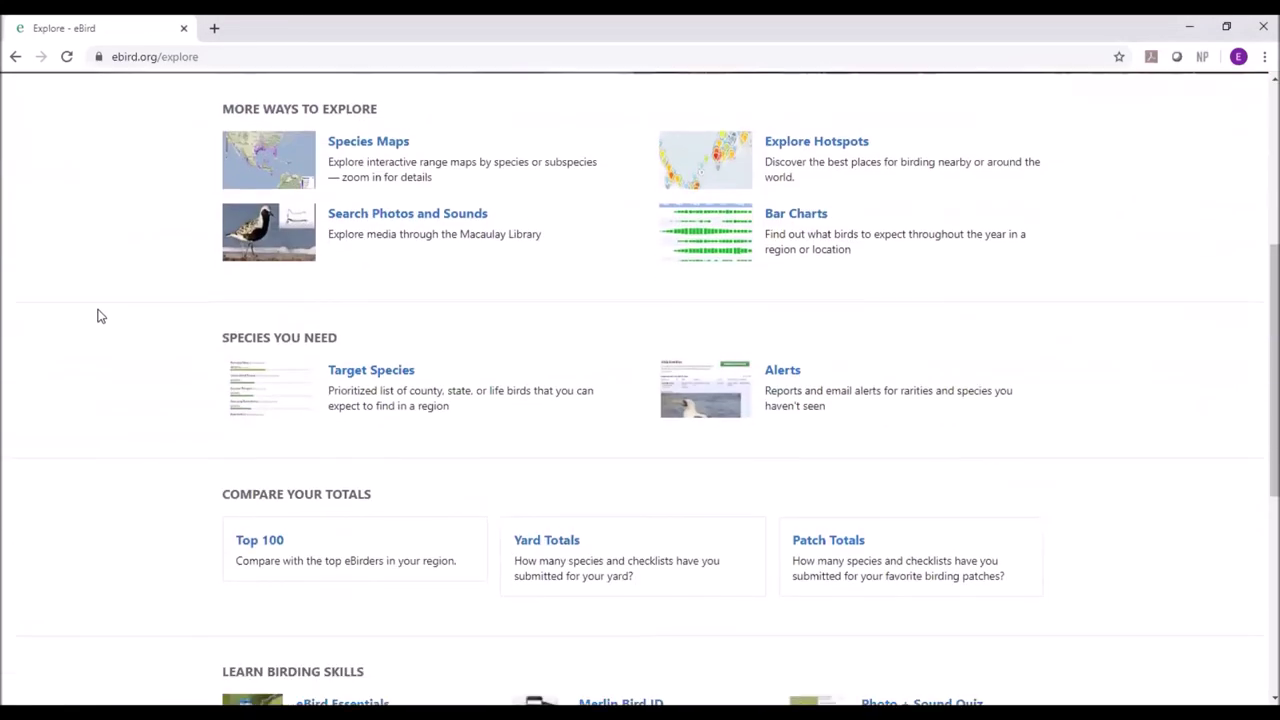
{"action": "scroll", "coordinate": [112, 320], "scroll_direction": "up", "scroll_amount": 1}
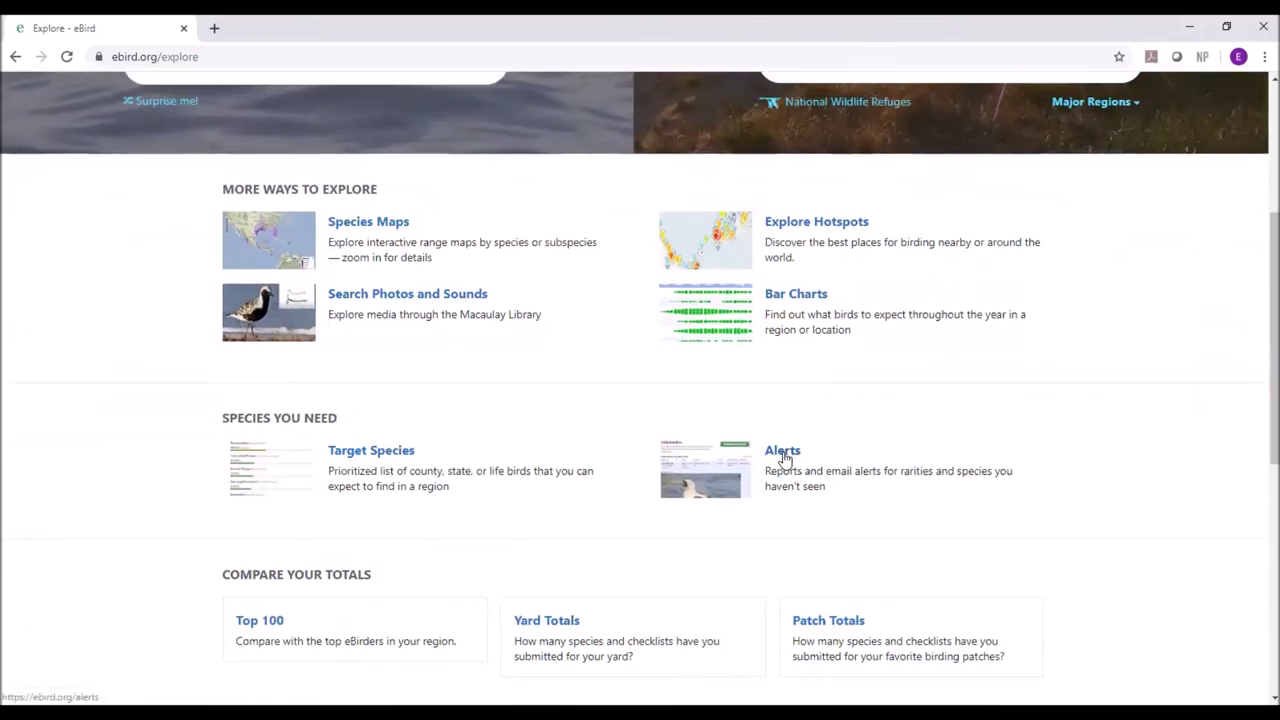
{"action": "scroll", "coordinate": [785, 458], "scroll_direction": "up", "scroll_amount": 1}
{"action": "scroll", "coordinate": [762, 453], "scroll_direction": "down", "scroll_amount": 1}
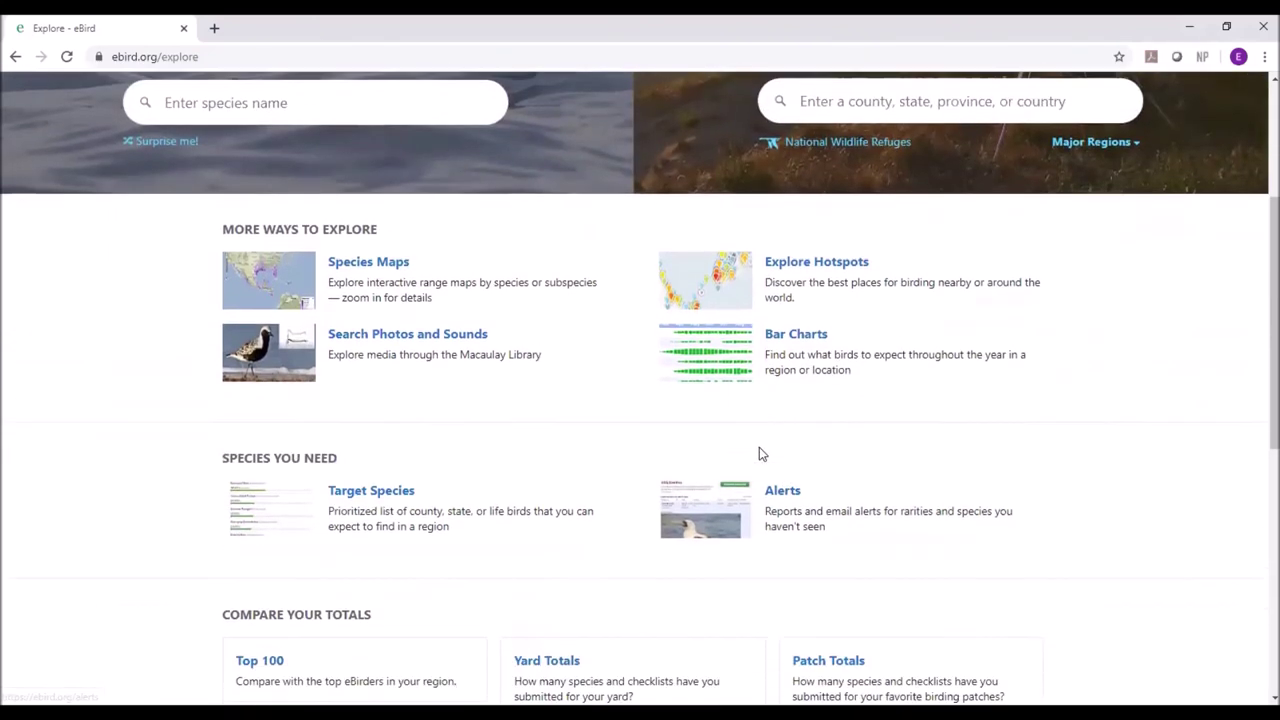
{"action": "scroll", "coordinate": [763, 453], "scroll_direction": "up", "scroll_amount": 1}
{"action": "scroll", "coordinate": [762, 453], "scroll_direction": "down", "scroll_amount": 1}
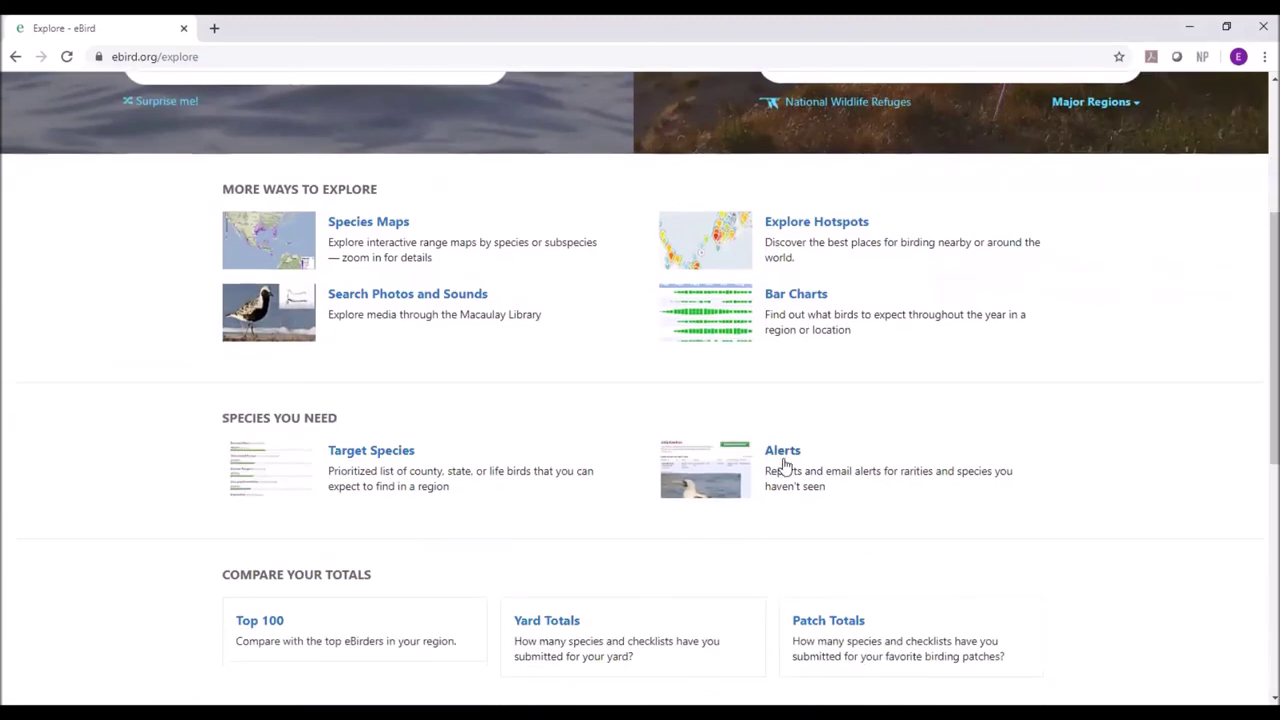
{"action": "left_click", "coordinate": [780, 452]}
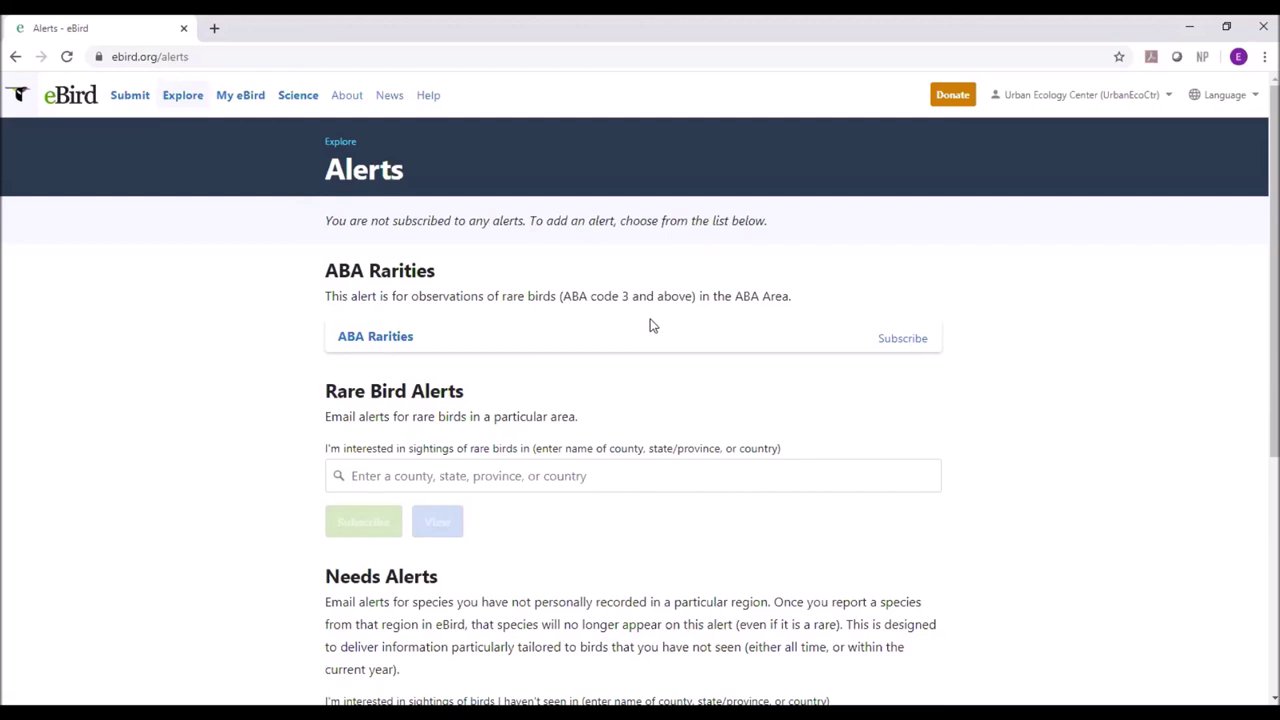
{"action": "scroll", "coordinate": [650, 325], "scroll_direction": "down", "scroll_amount": 1}
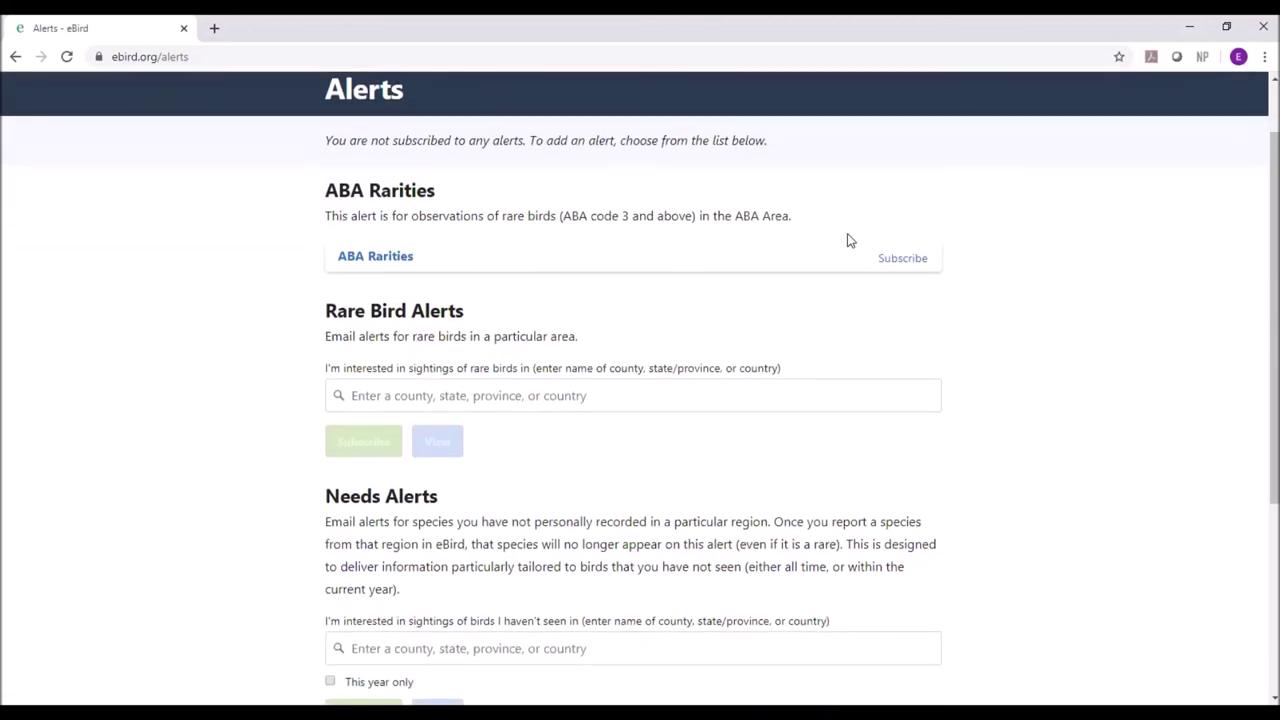
{"action": "left_click", "coordinate": [918, 266]}
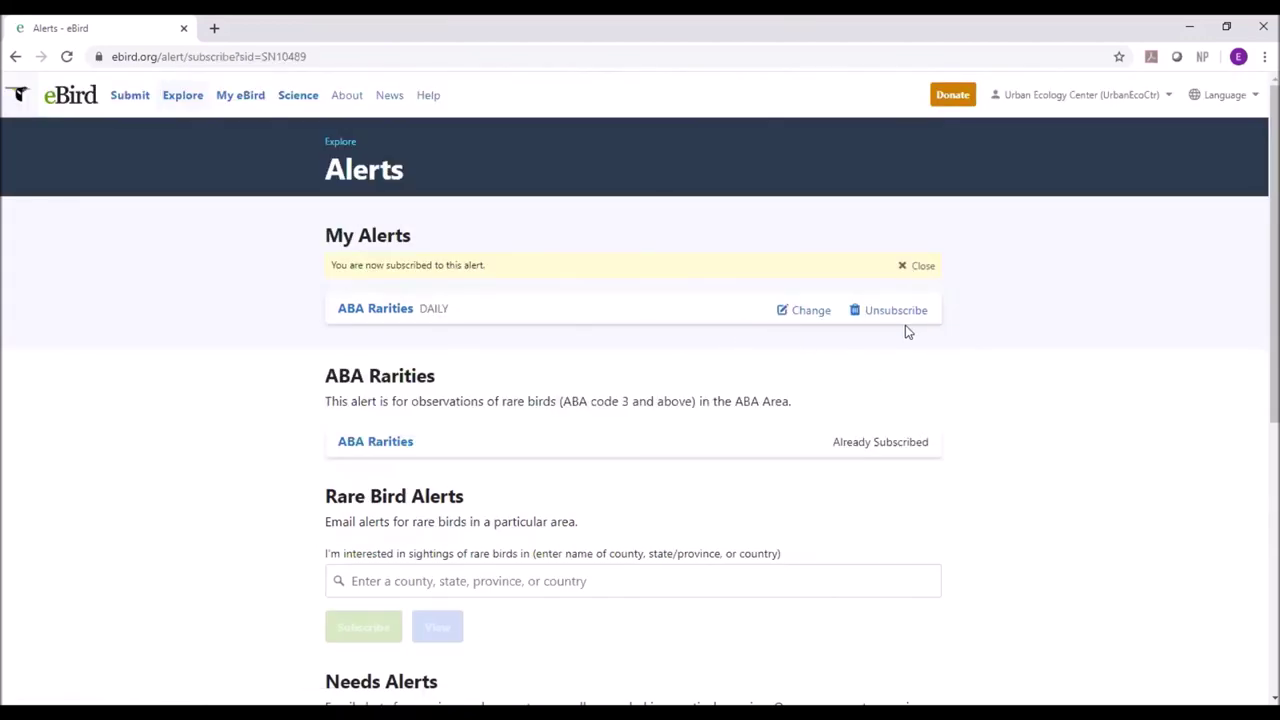
{"action": "left_click", "coordinate": [907, 315]}
{"action": "scroll", "coordinate": [823, 299], "scroll_direction": "down", "scroll_amount": 2}
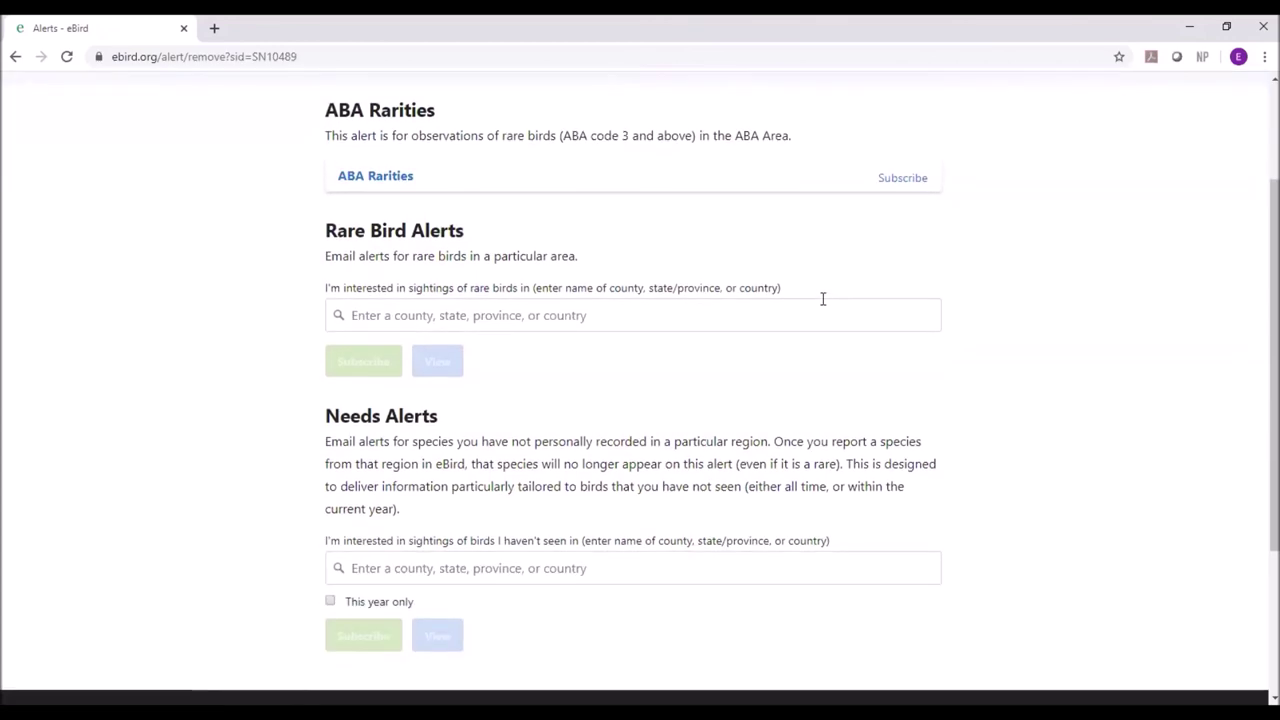
{"action": "left_click", "coordinate": [402, 322]}
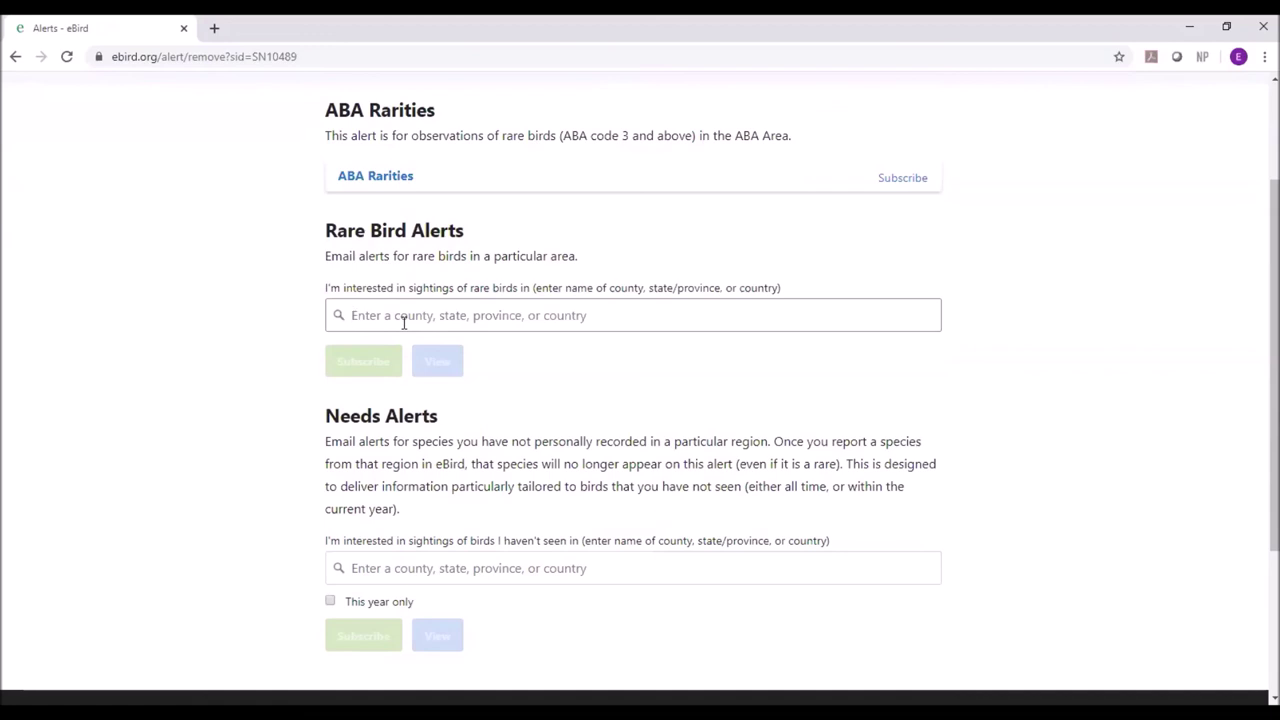
Subscribe to Rare Bird Alerts for Milwaukee, Wisconsin
{"action": "type", "text": "mil"}
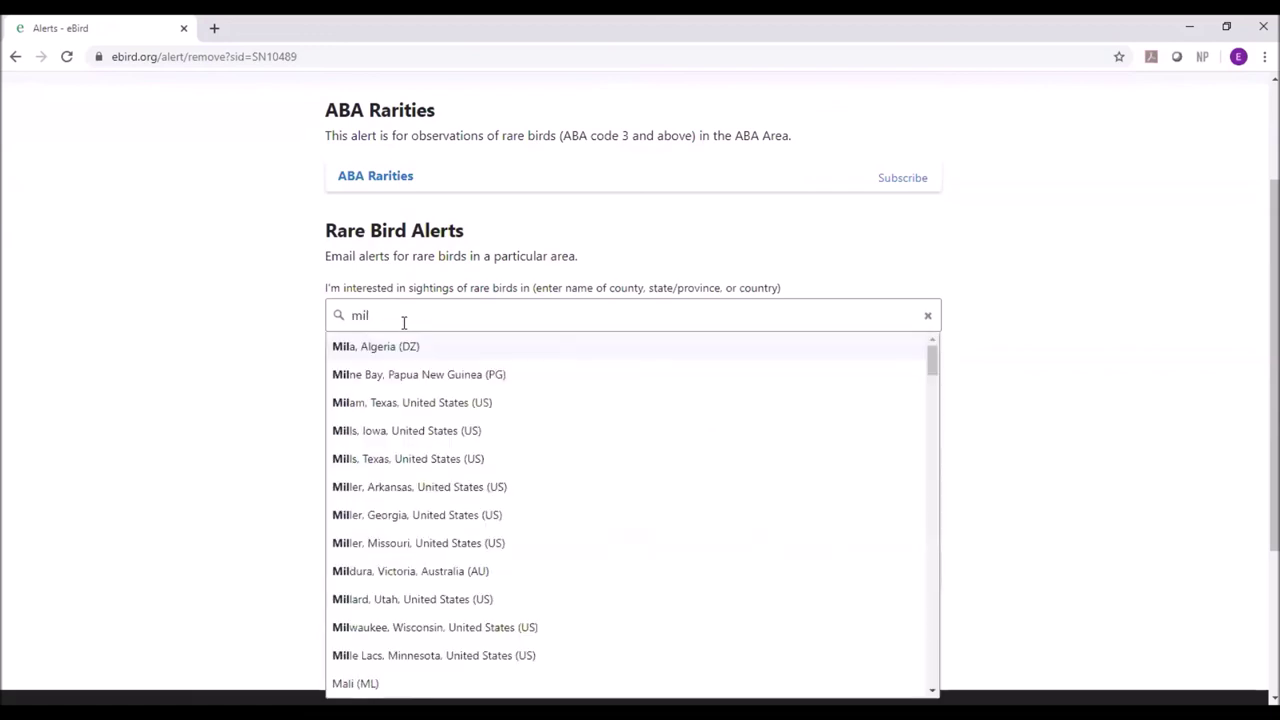
{"action": "type", "text": "waukee"}
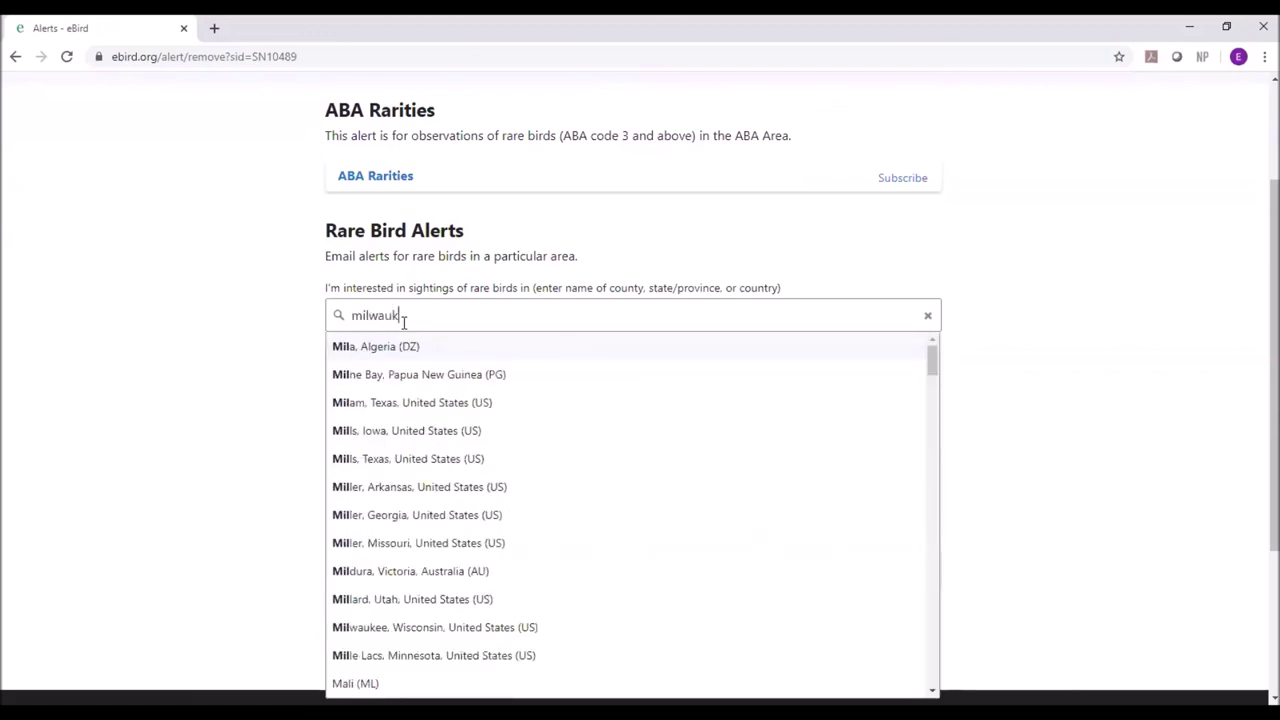
{"action": "left_click", "coordinate": [407, 347]}
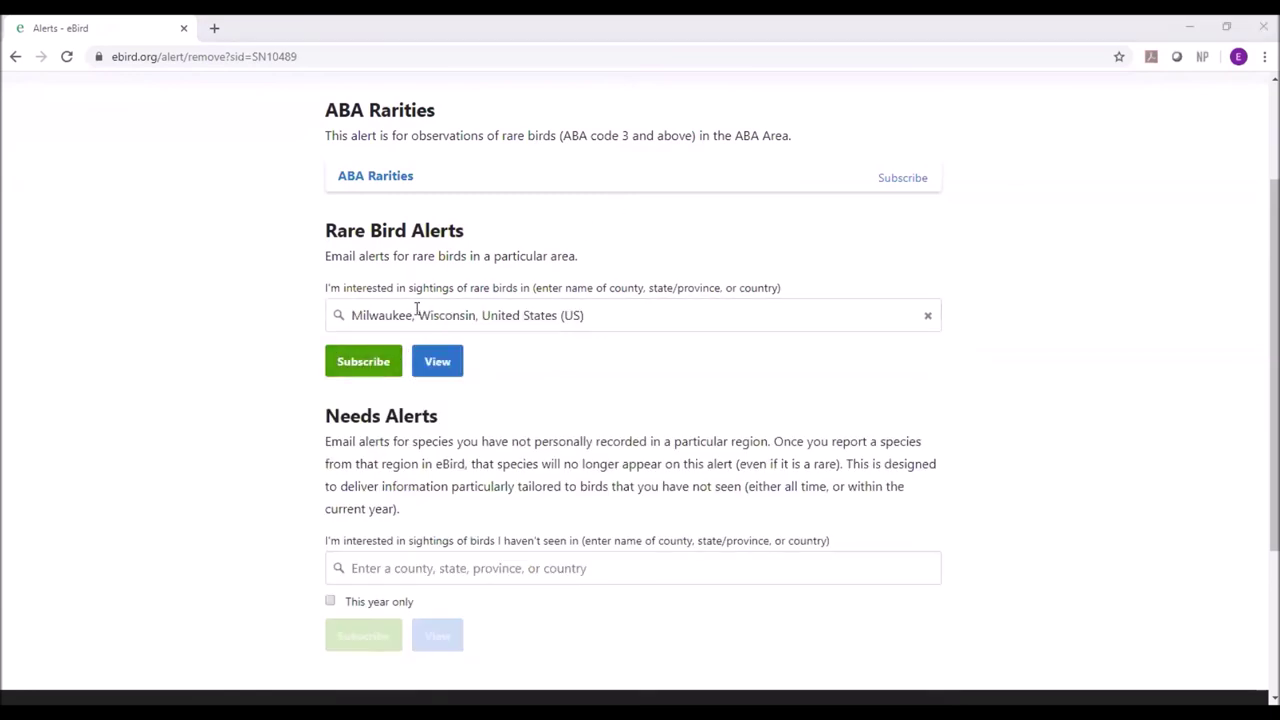
{"action": "left_click", "coordinate": [372, 362]}
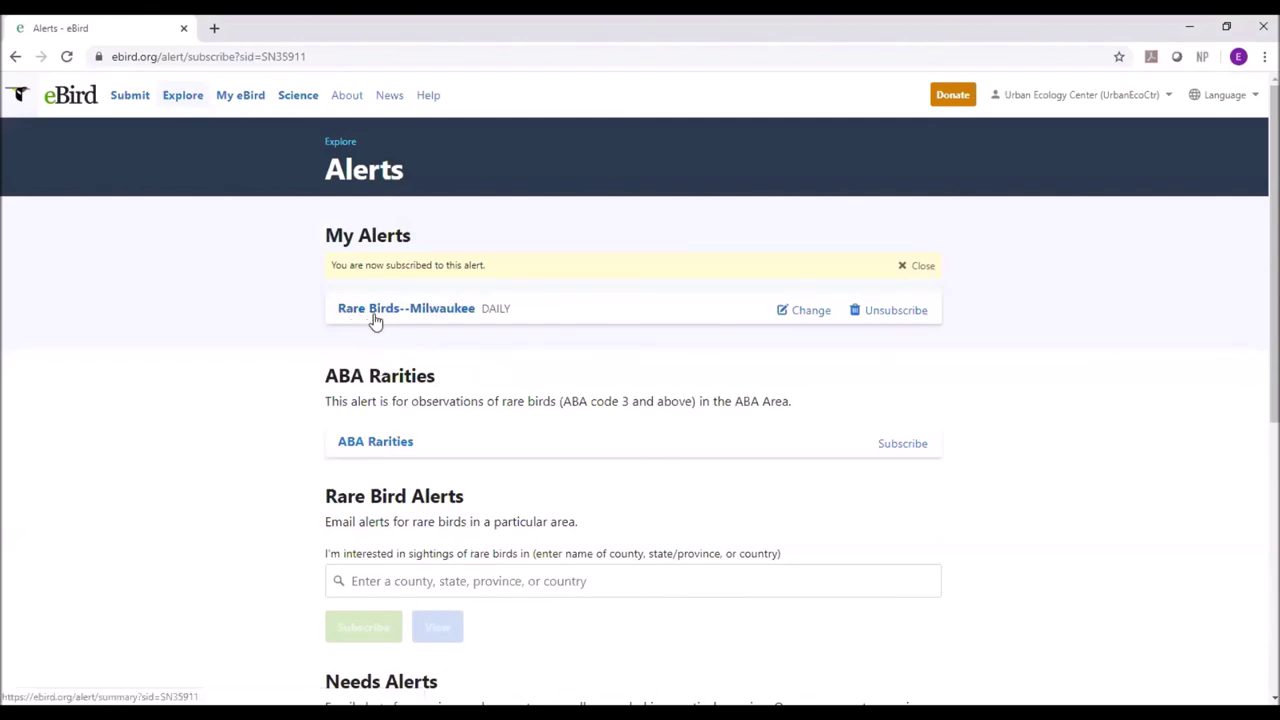
Keep the Milwaukee rare bird alert frequency set to daily
{"action": "left_click", "coordinate": [803, 312]}
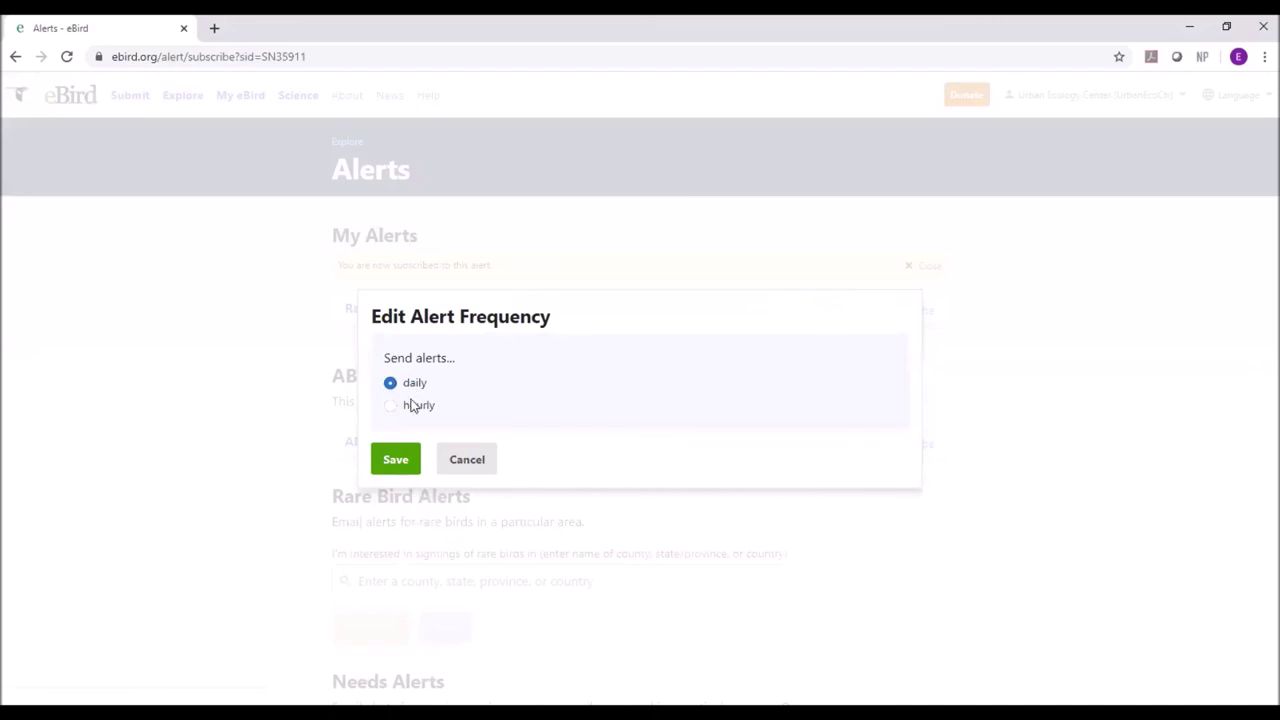
{"action": "left_click", "coordinate": [467, 463]}
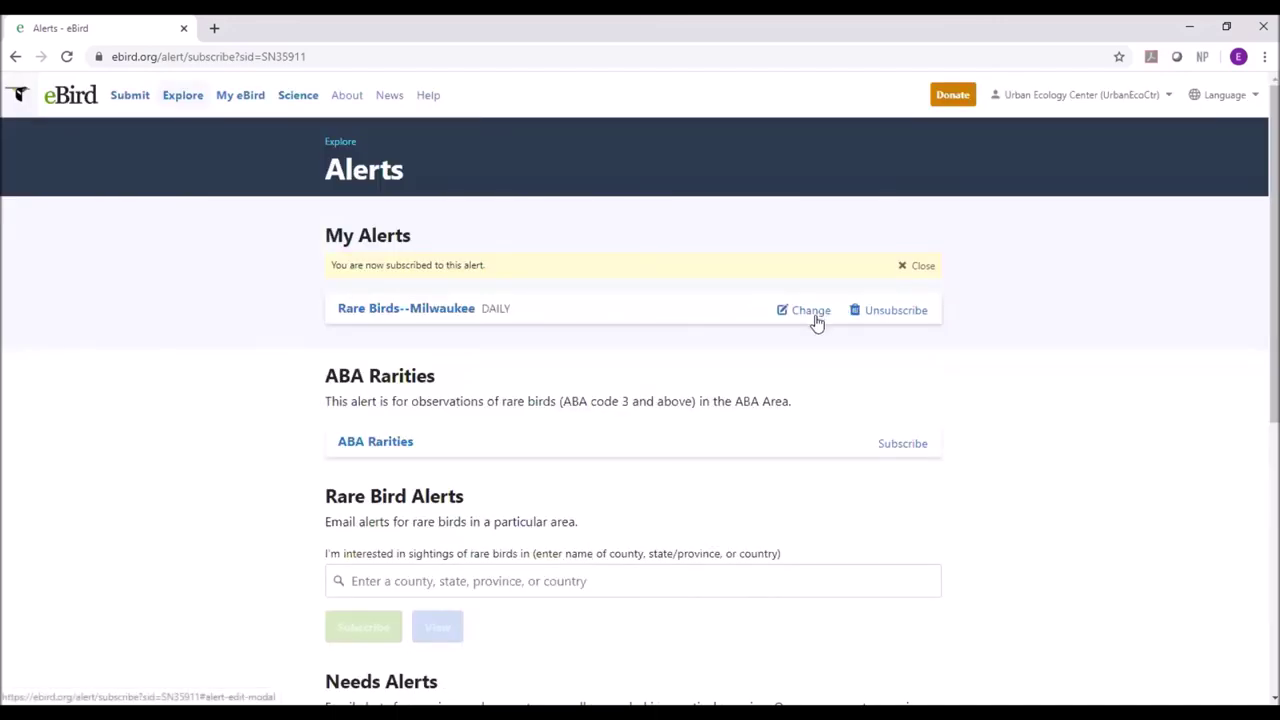
{"action": "left_click", "coordinate": [814, 318]}
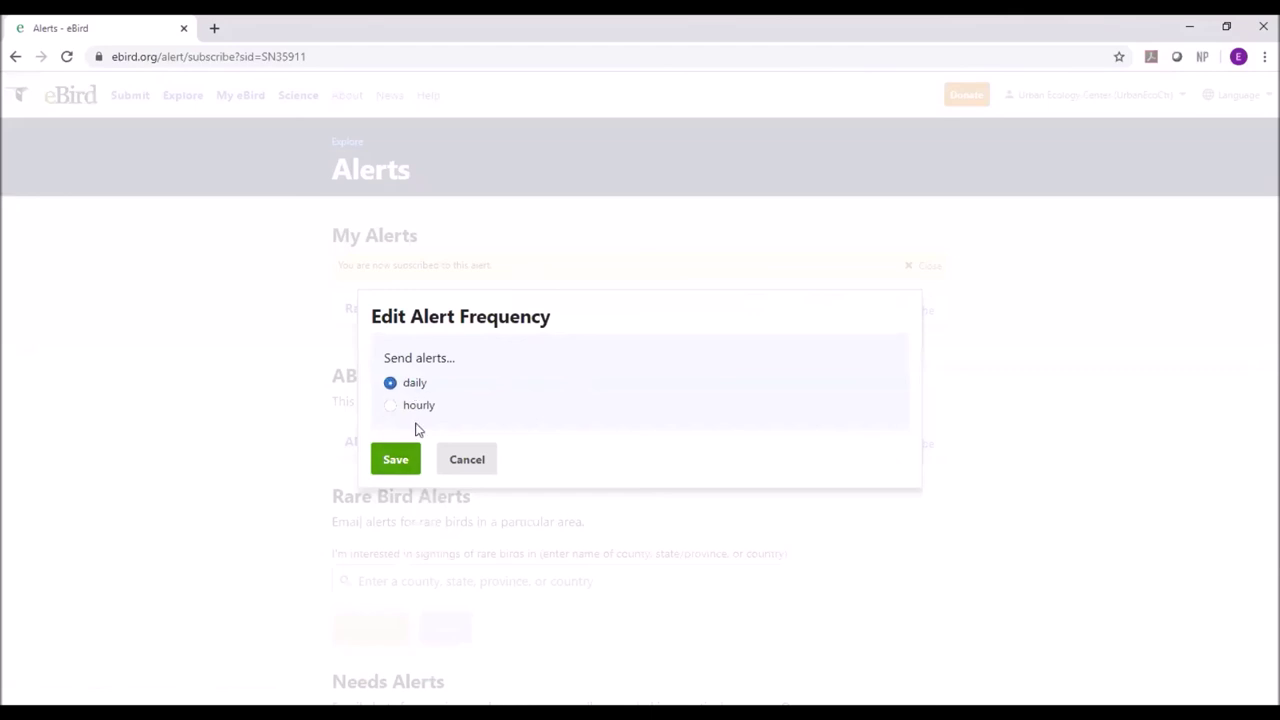
{"action": "left_click", "coordinate": [404, 463]}
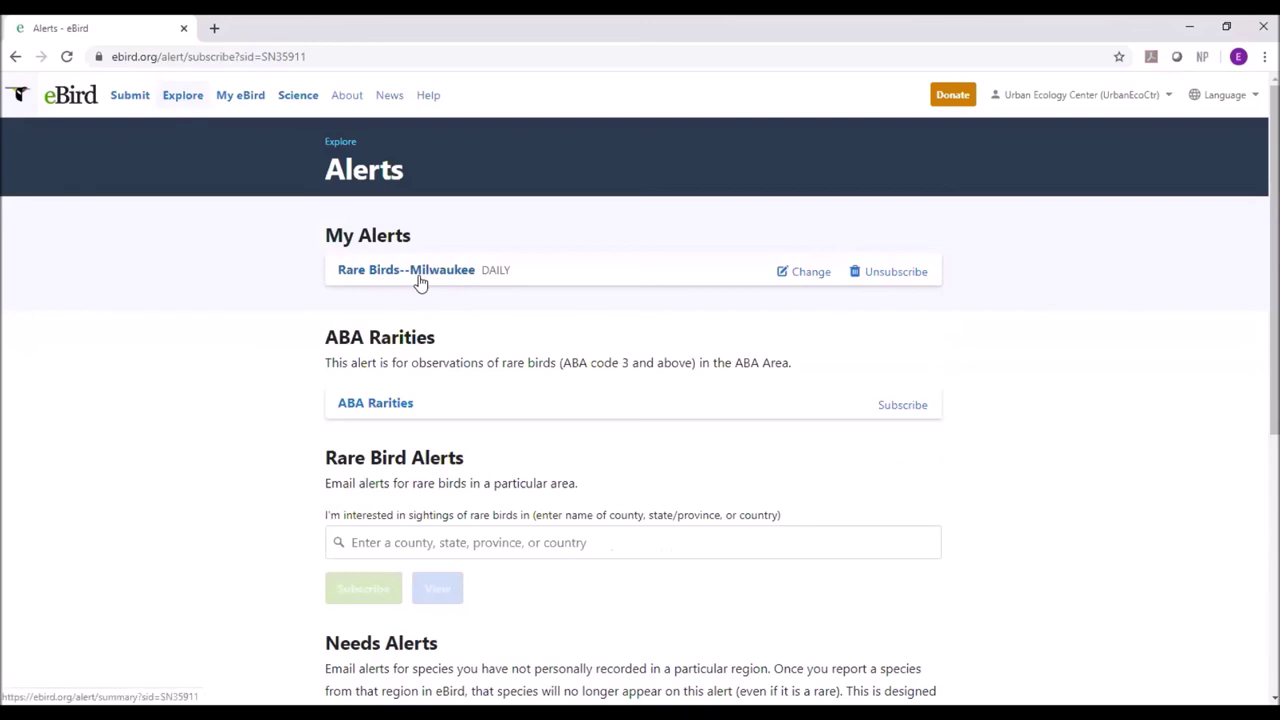
Subscribe to Needs Alerts for Milwaukee, Wisconsin, alongside the Rare Birds alert
{"action": "scroll", "coordinate": [420, 290], "scroll_direction": "down", "scroll_amount": 3}
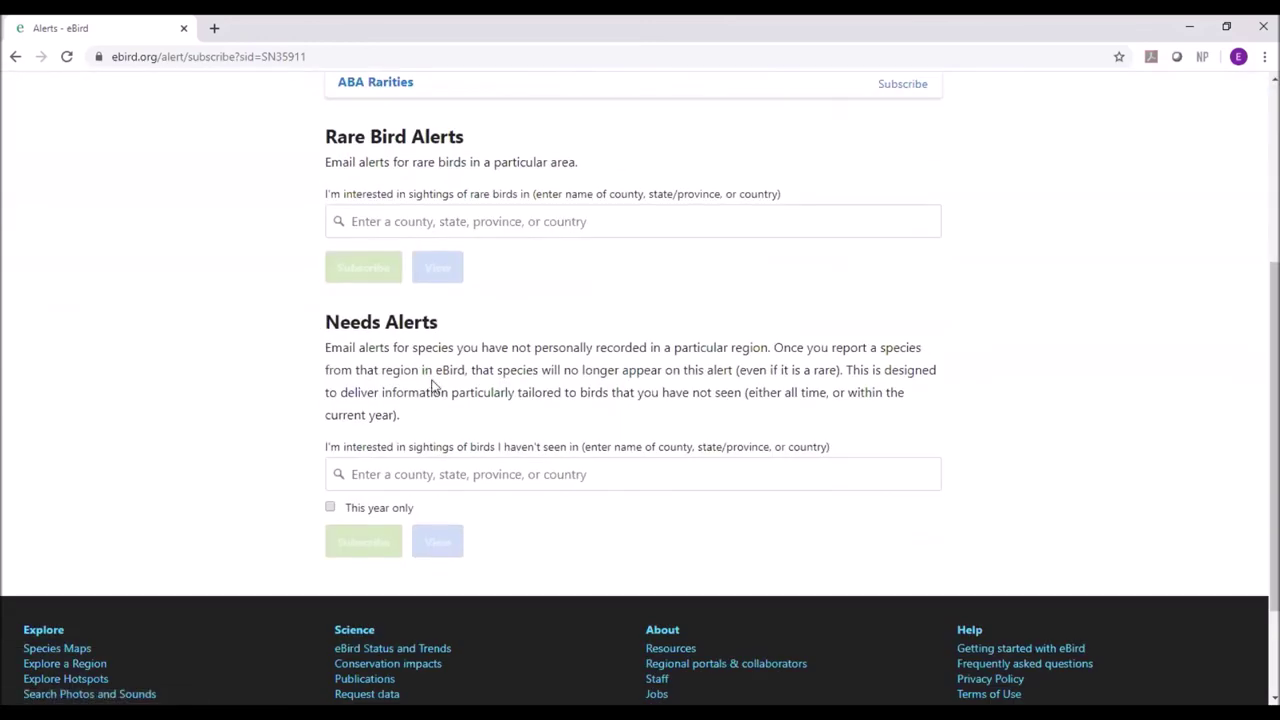
{"action": "left_click", "coordinate": [404, 476]}
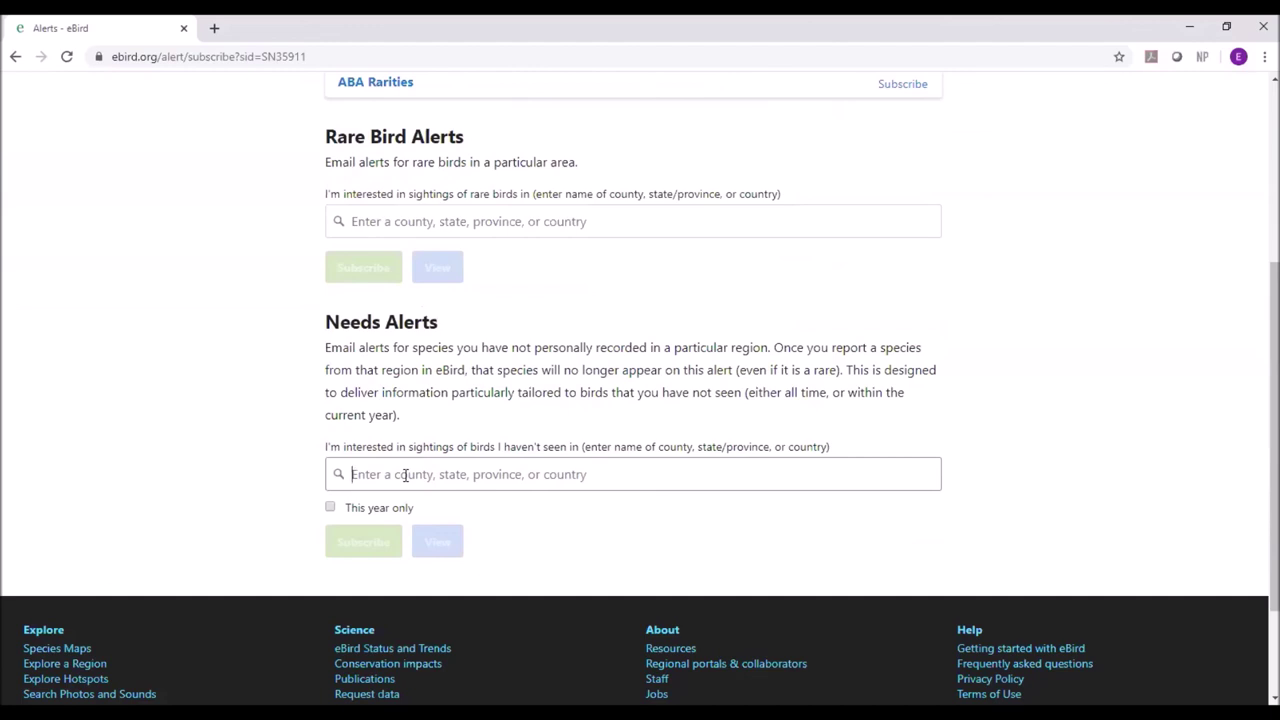
{"action": "type", "text": "milwauke"}
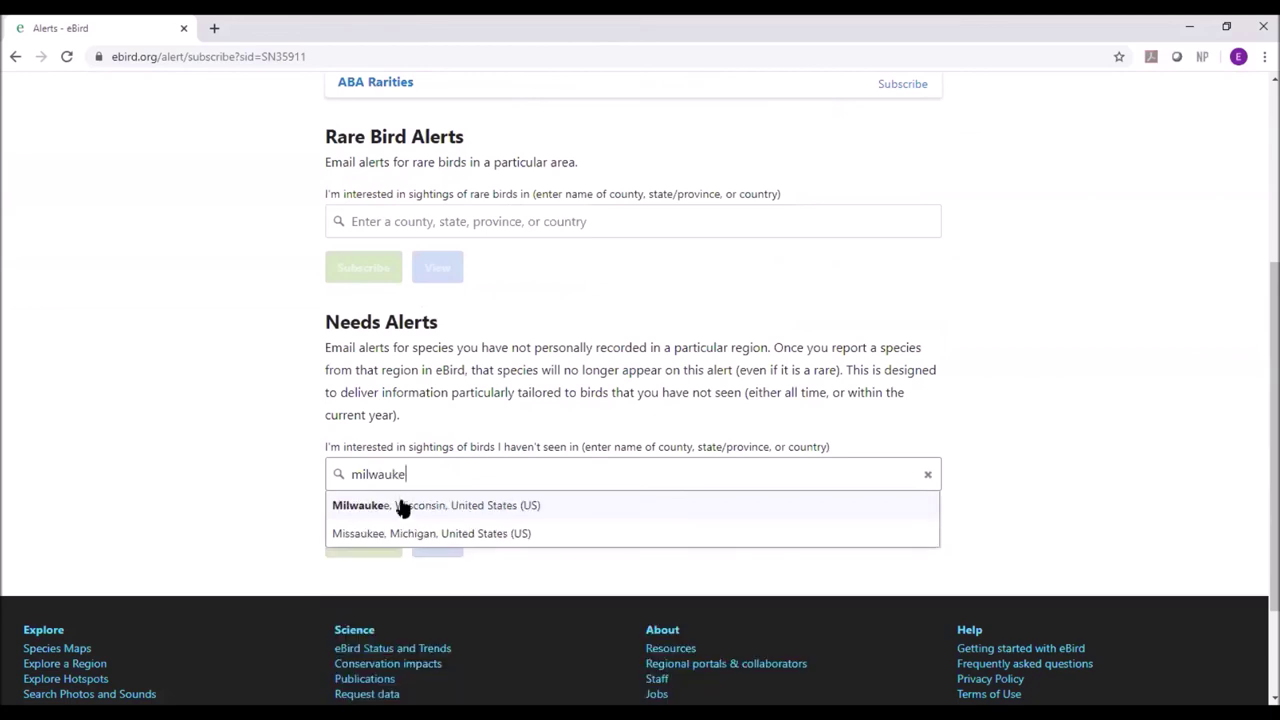
{"action": "left_click", "coordinate": [403, 506]}
{"action": "left_click", "coordinate": [372, 541]}
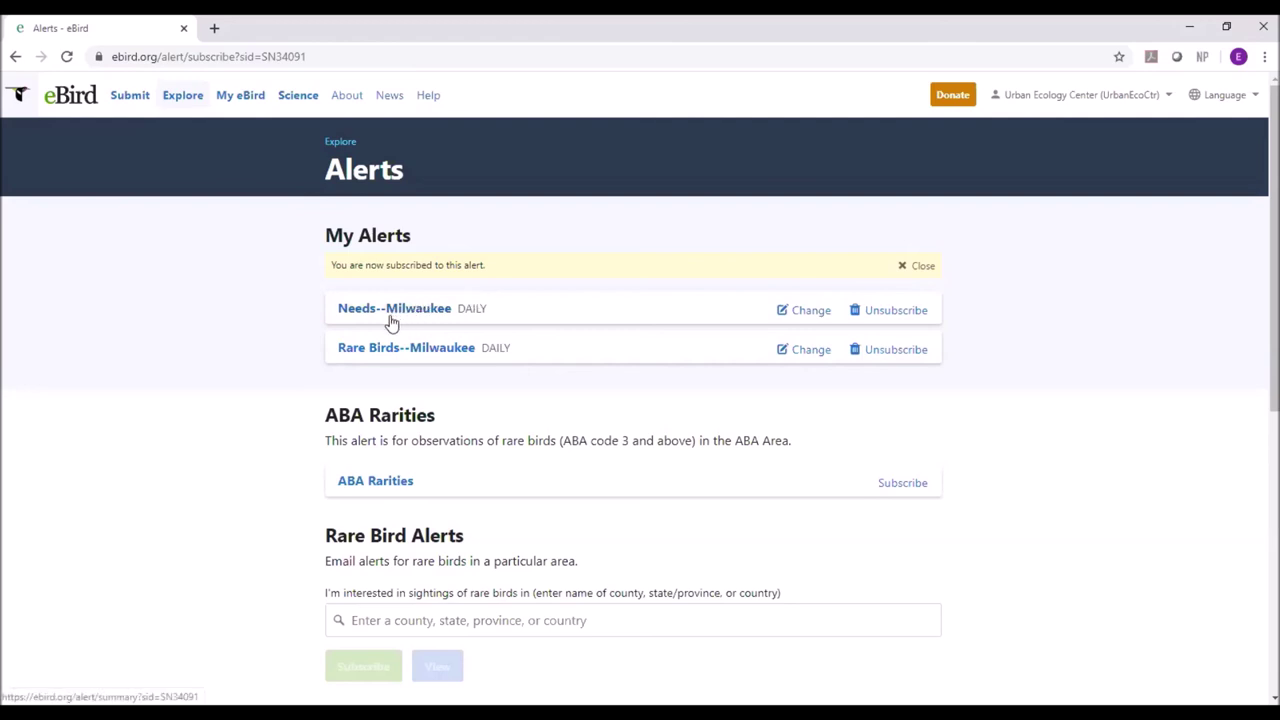
{"action": "scroll", "coordinate": [620, 394], "scroll_direction": "down", "scroll_amount": 3}
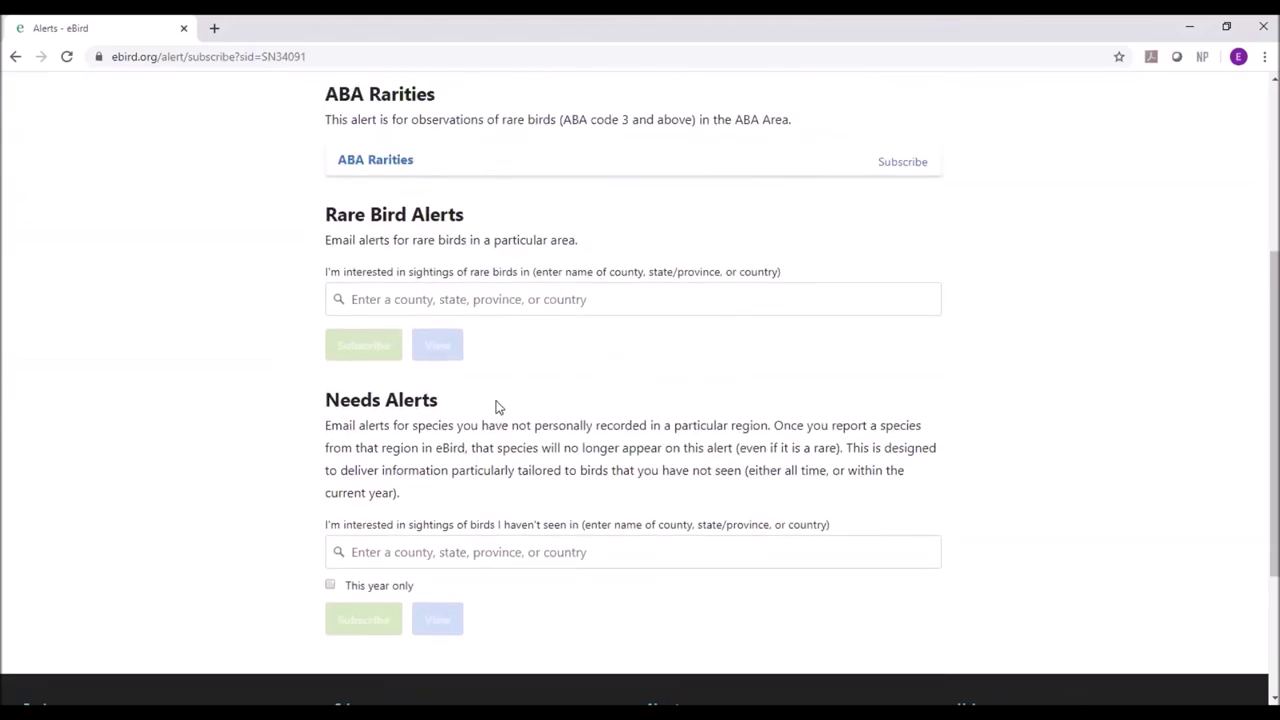
{"action": "scroll", "coordinate": [241, 377], "scroll_direction": "up", "scroll_amount": 3}
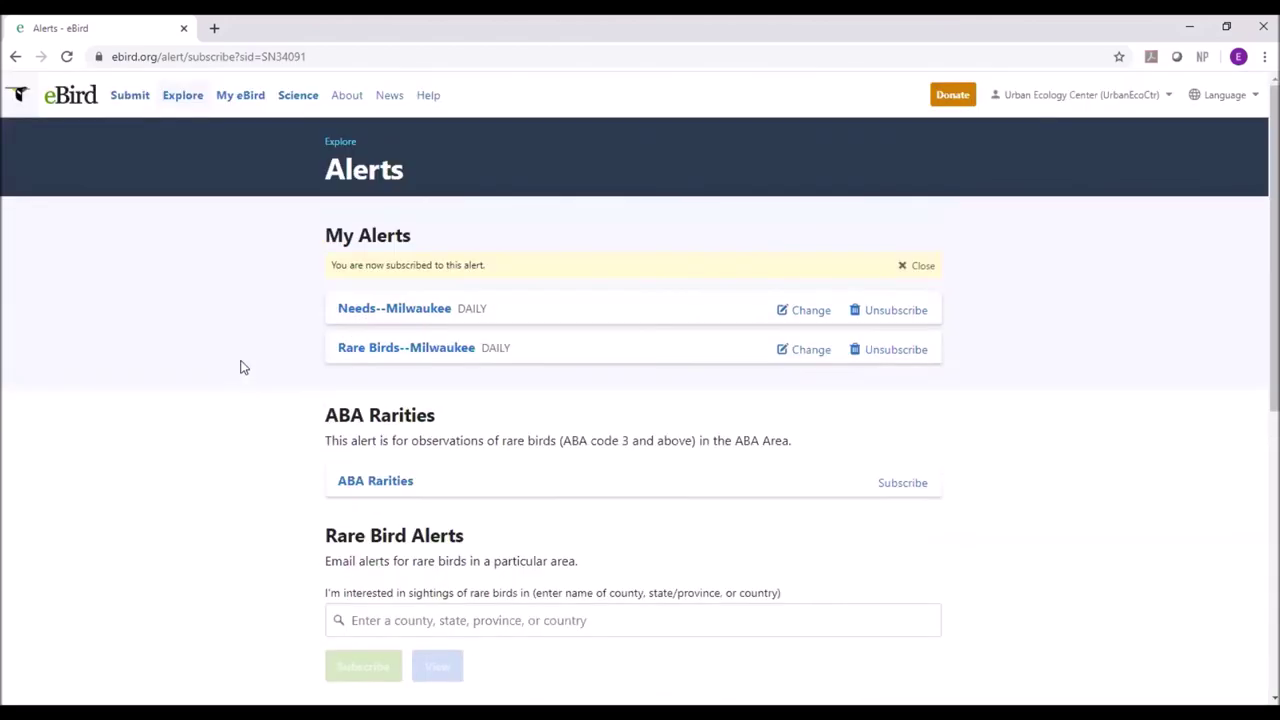
Open the Target Species page from eBird's Explore section
{"action": "left_click", "coordinate": [183, 100]}
{"action": "scroll", "coordinate": [437, 323], "scroll_direction": "down", "scroll_amount": 2}
{"action": "scroll", "coordinate": [437, 323], "scroll_direction": "up", "scroll_amount": 2}
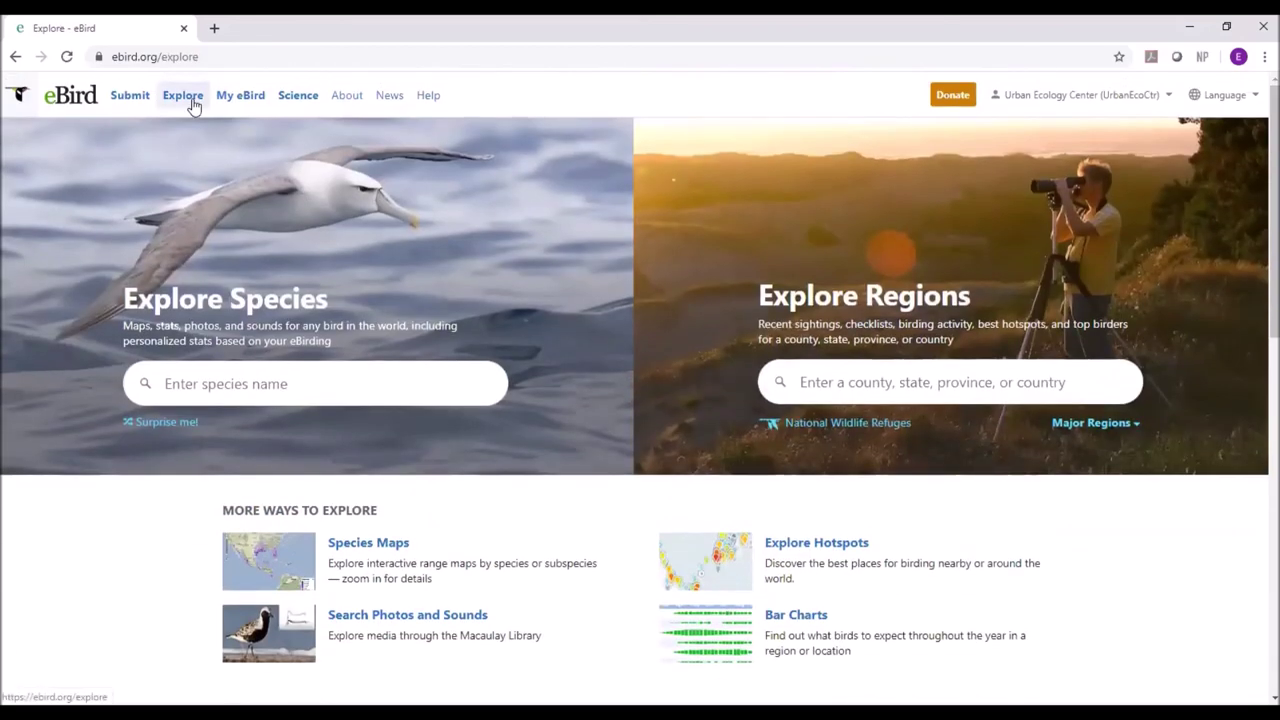
{"action": "scroll", "coordinate": [190, 172], "scroll_direction": "down", "scroll_amount": 6}
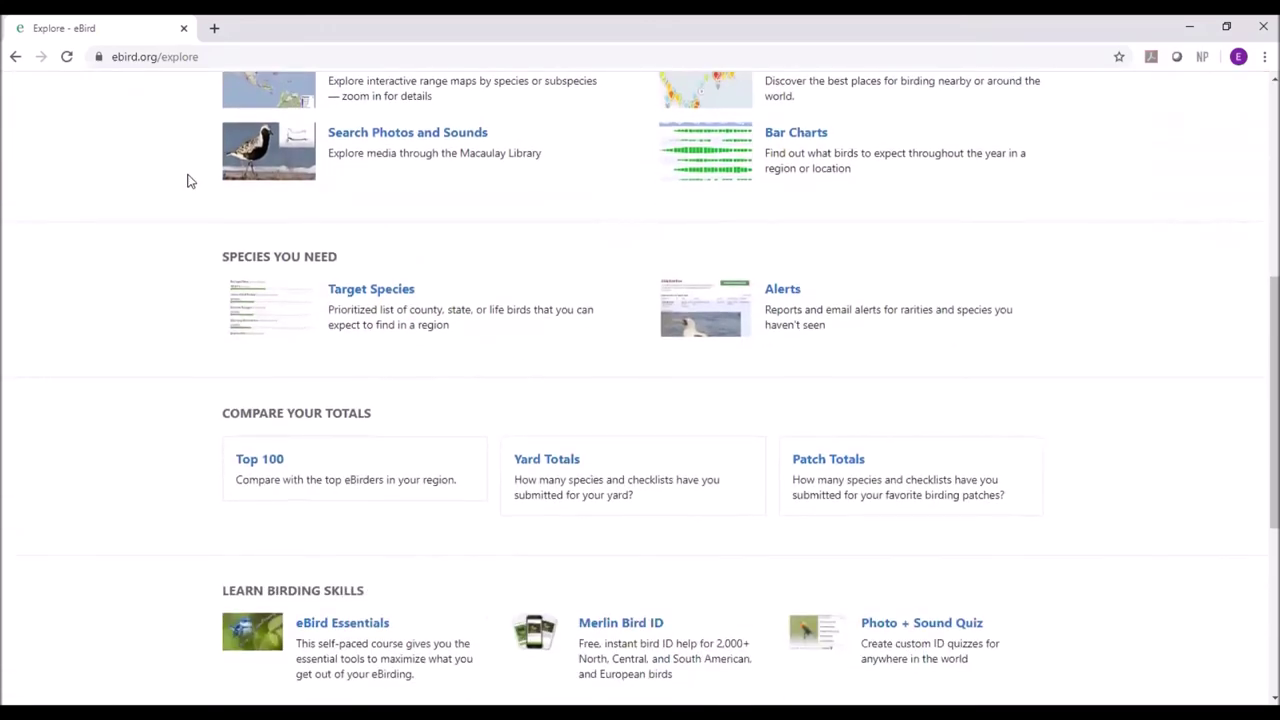
{"action": "scroll", "coordinate": [185, 180], "scroll_direction": "down", "scroll_amount": 1}
{"action": "scroll", "coordinate": [169, 186], "scroll_direction": "up", "scroll_amount": 1}
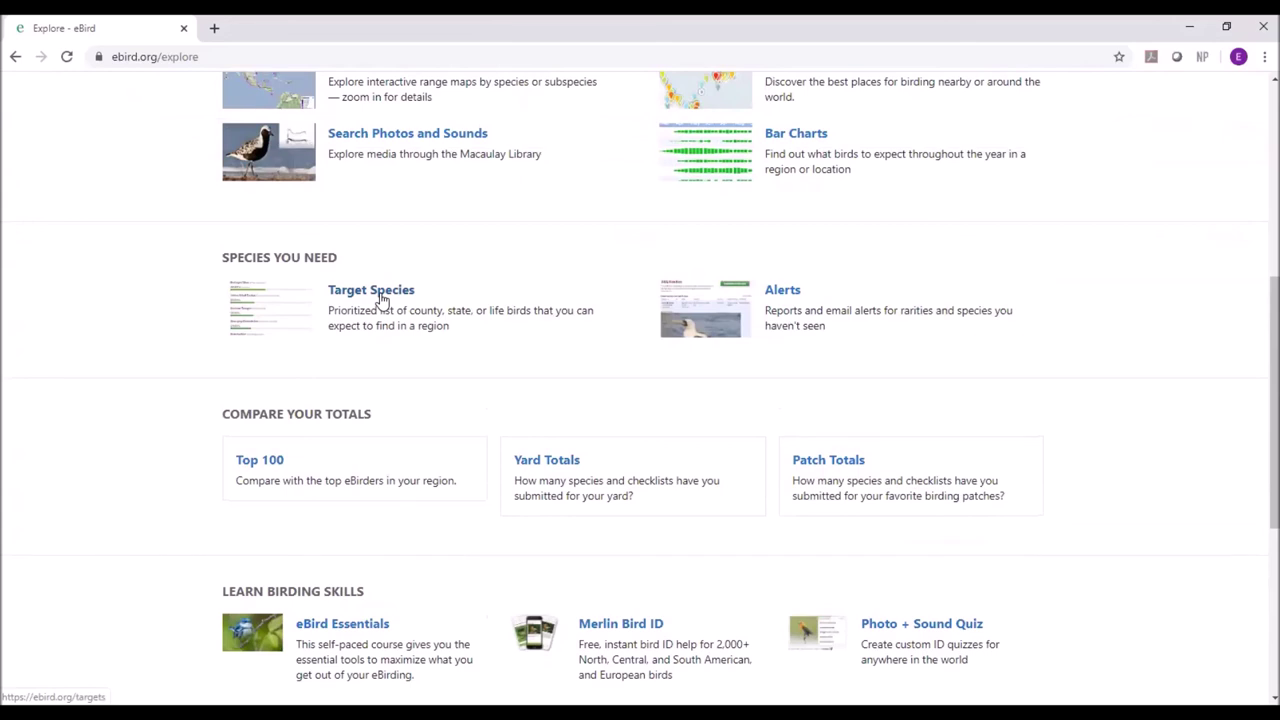
{"action": "left_click", "coordinate": [381, 299]}
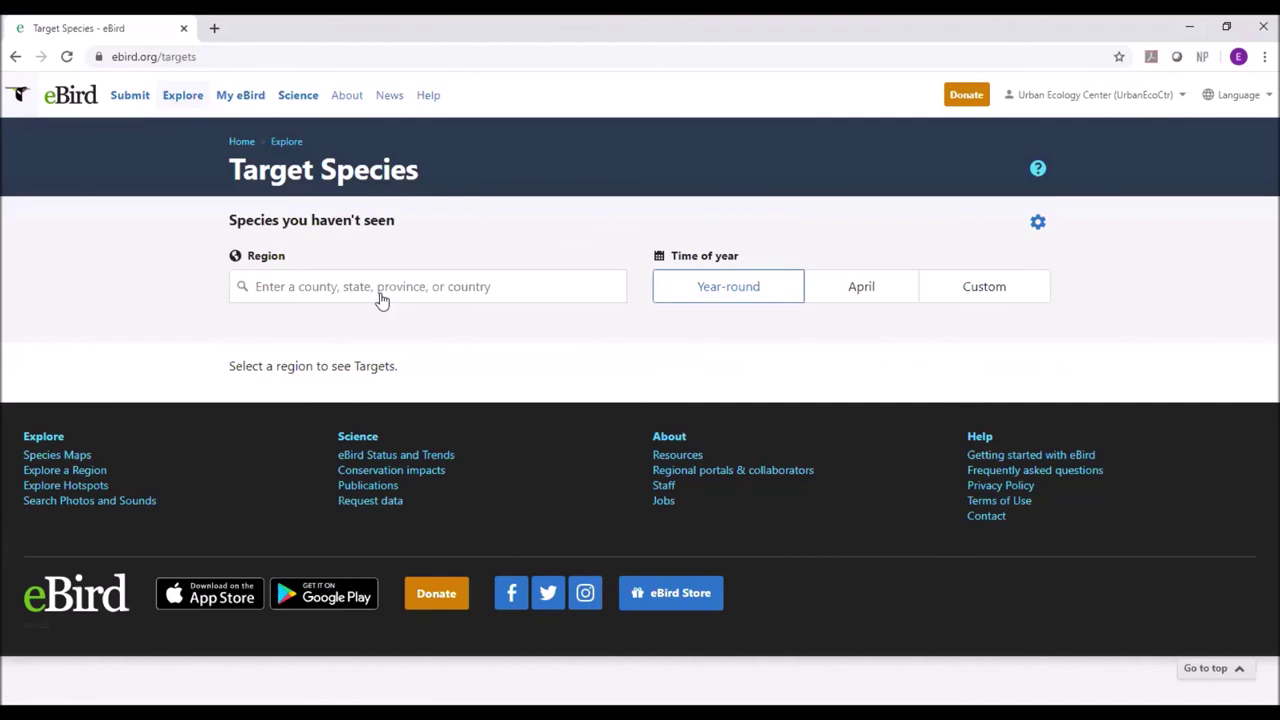
Show Life List targets for Milwaukee, Wisconsin, yielding 143 species still needed
{"action": "left_click", "coordinate": [350, 287]}
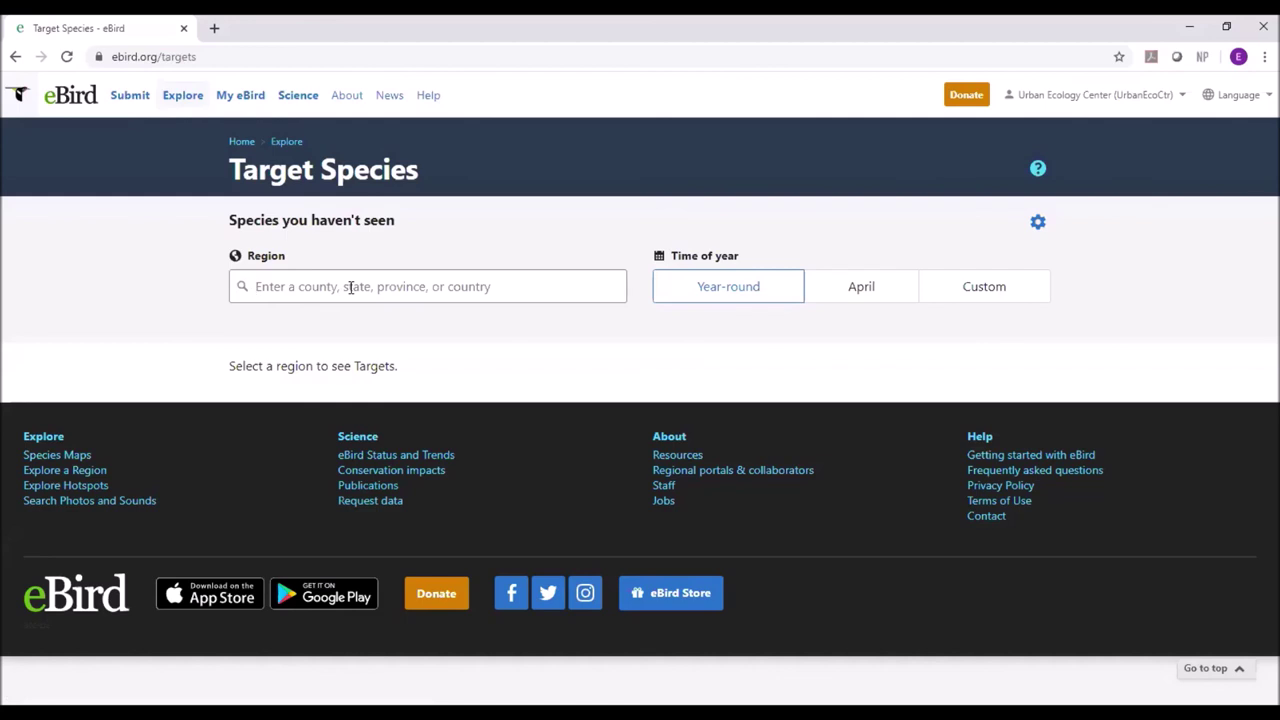
{"action": "type", "text": "milwauke"}
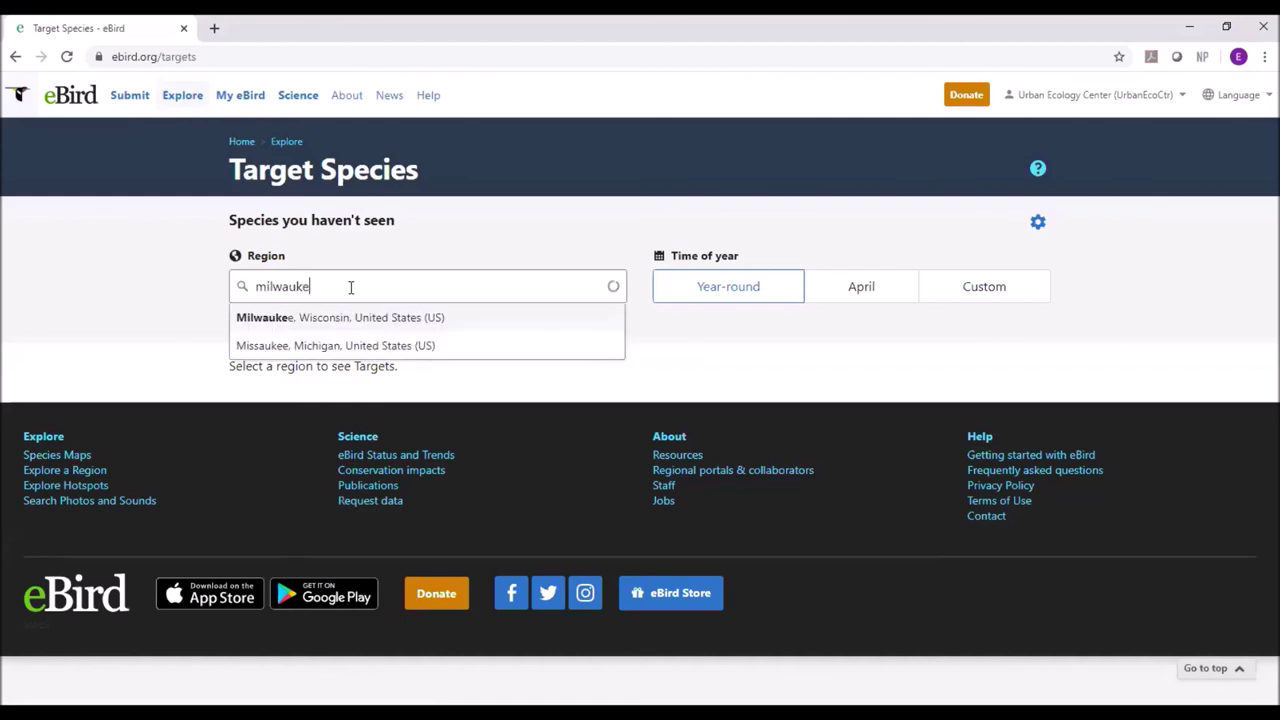
{"action": "left_click", "coordinate": [320, 317]}
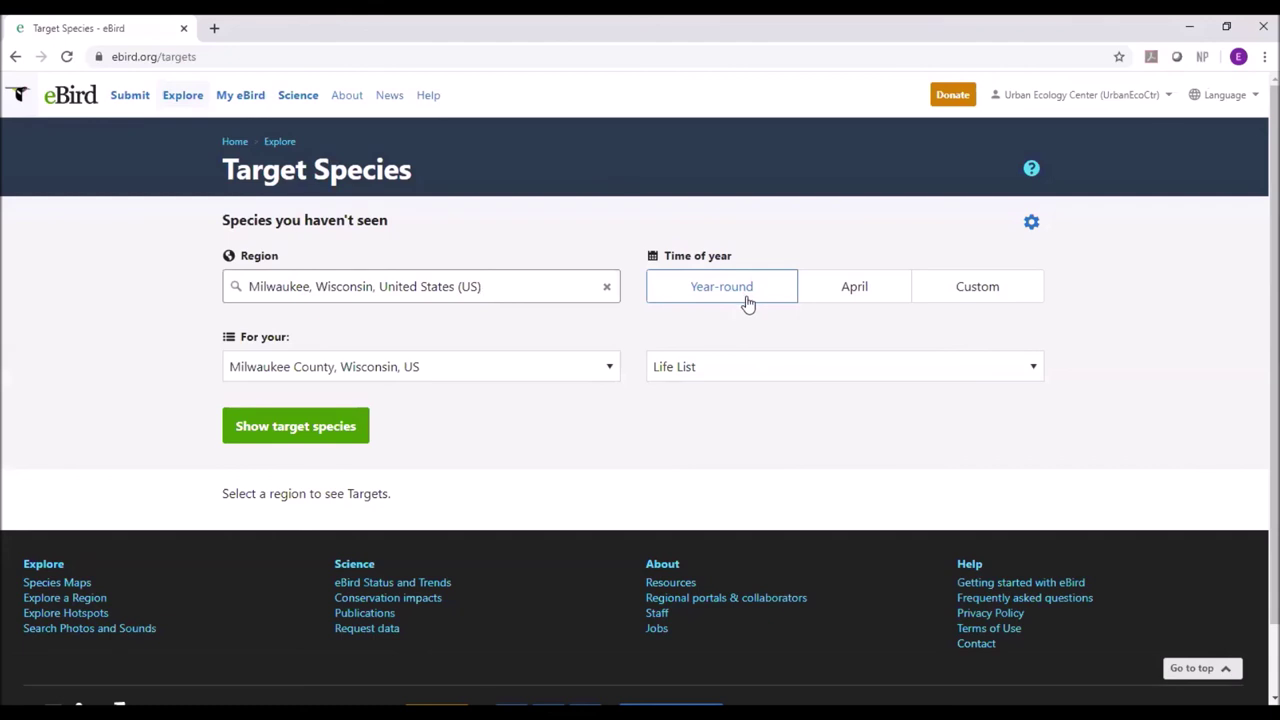
{"action": "left_click", "coordinate": [700, 368]}
{"action": "left_click", "coordinate": [682, 391]}
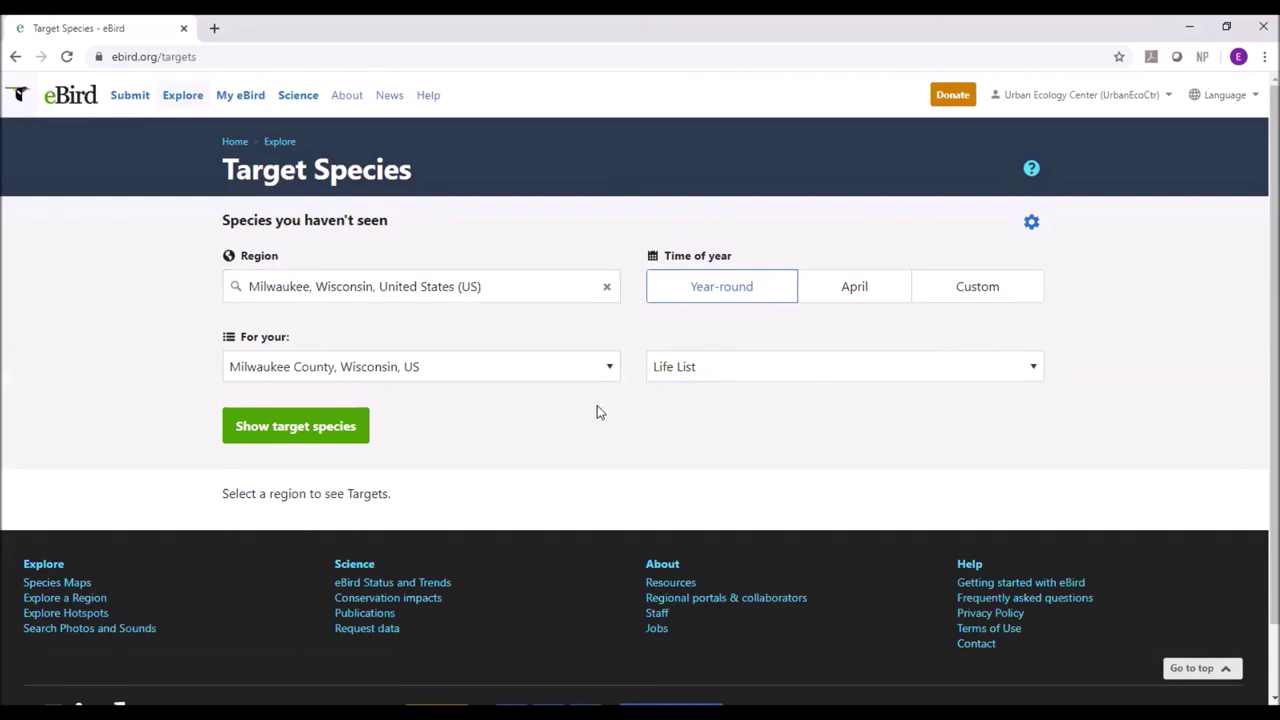
{"action": "left_click", "coordinate": [268, 428]}
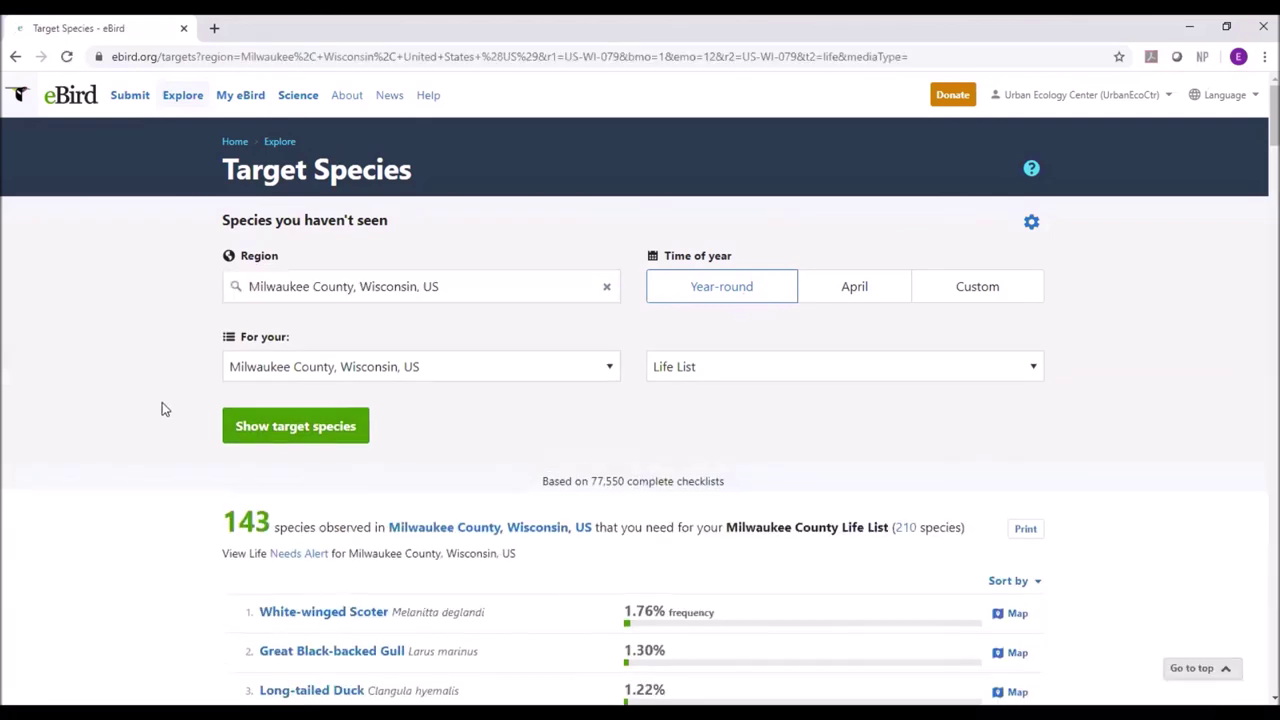
{"action": "scroll", "coordinate": [166, 396], "scroll_direction": "down", "scroll_amount": 1}
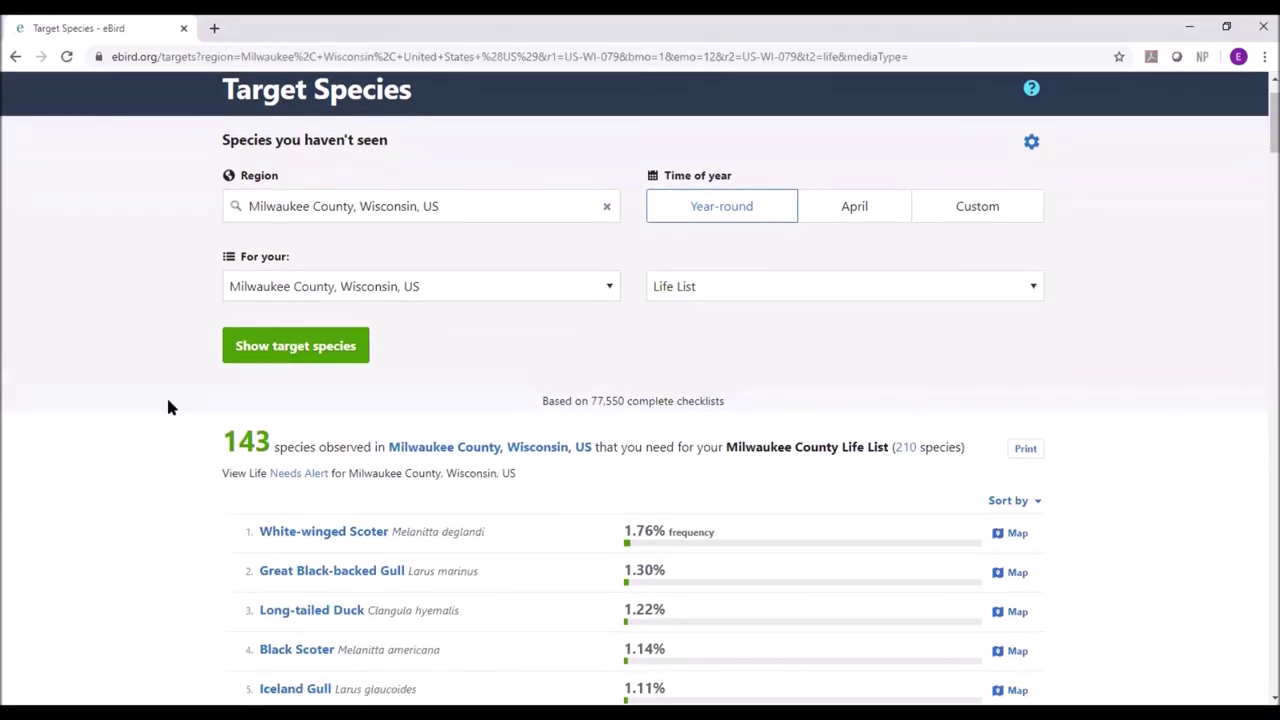
{"action": "scroll", "coordinate": [170, 404], "scroll_direction": "down", "scroll_amount": 2}
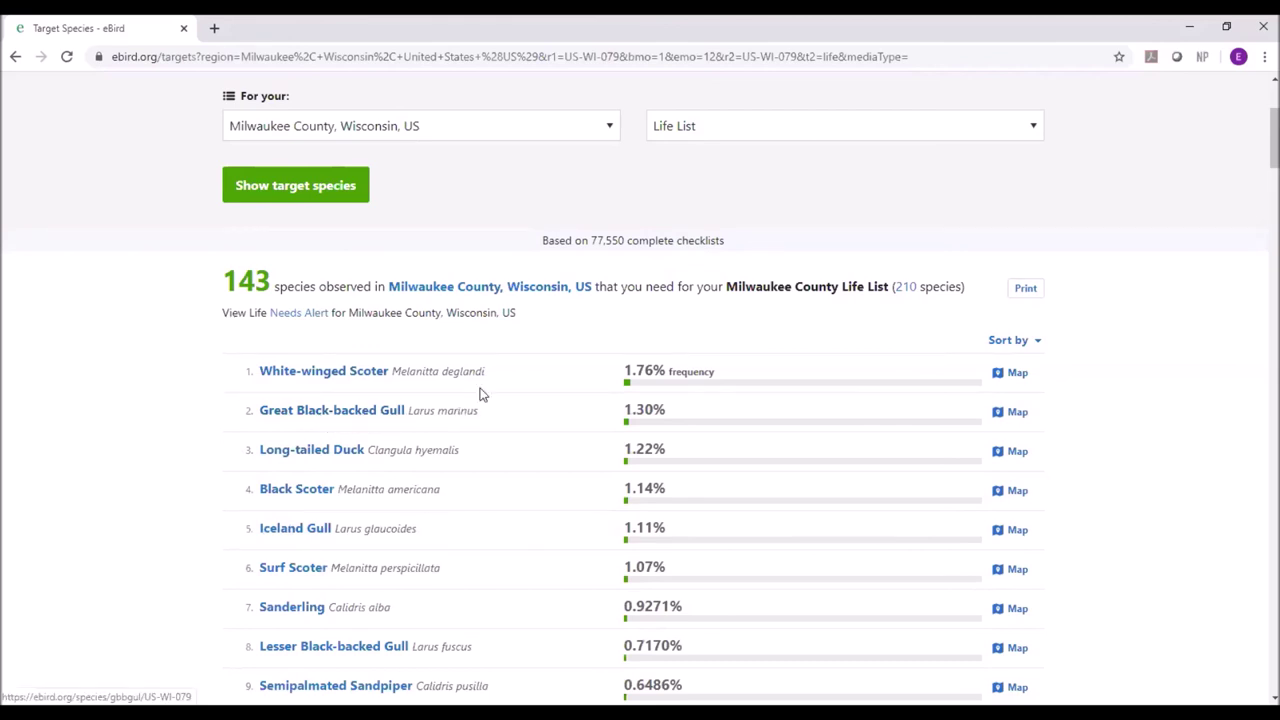
Return to eBird's Alerts page and start entering a Needs Alerts region
{"action": "scroll", "coordinate": [465, 400], "scroll_direction": "up", "scroll_amount": 3}
{"action": "scroll", "coordinate": [430, 440], "scroll_direction": "down", "scroll_amount": 2}
{"action": "scroll", "coordinate": [380, 420], "scroll_direction": "up", "scroll_amount": 2}
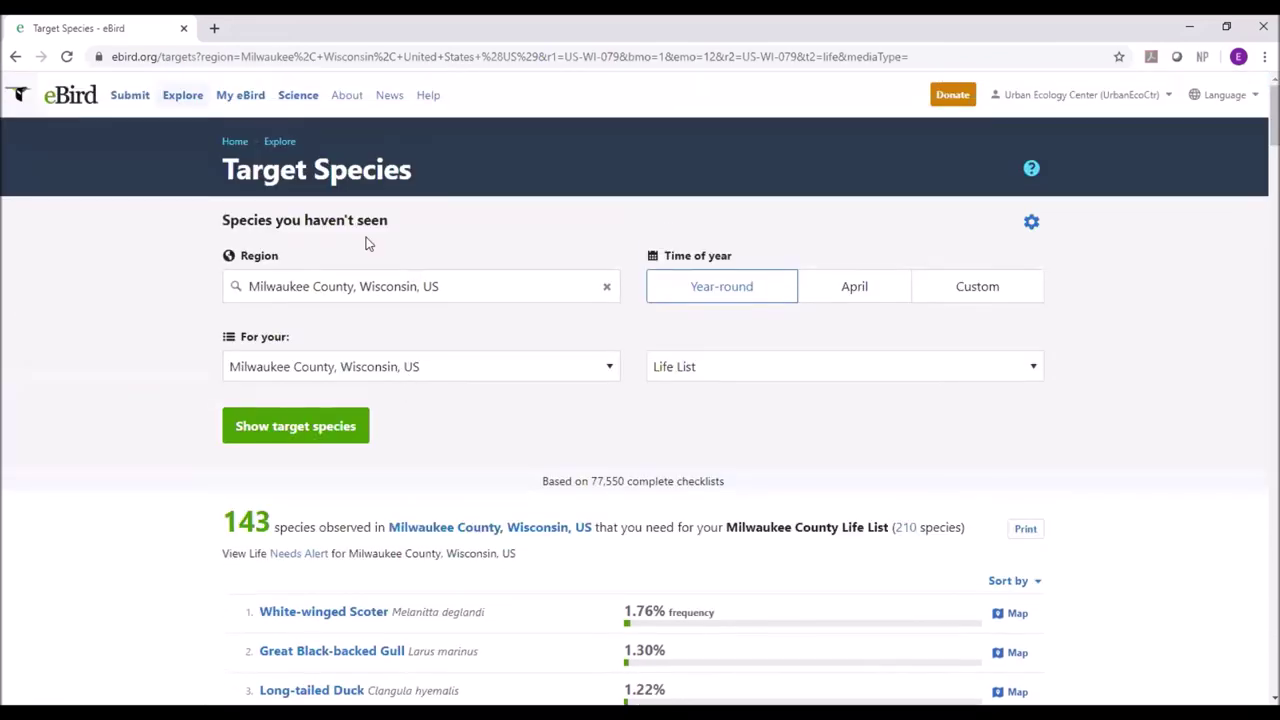
{"action": "left_click", "coordinate": [180, 97]}
{"action": "scroll", "coordinate": [575, 492], "scroll_direction": "down", "scroll_amount": 4}
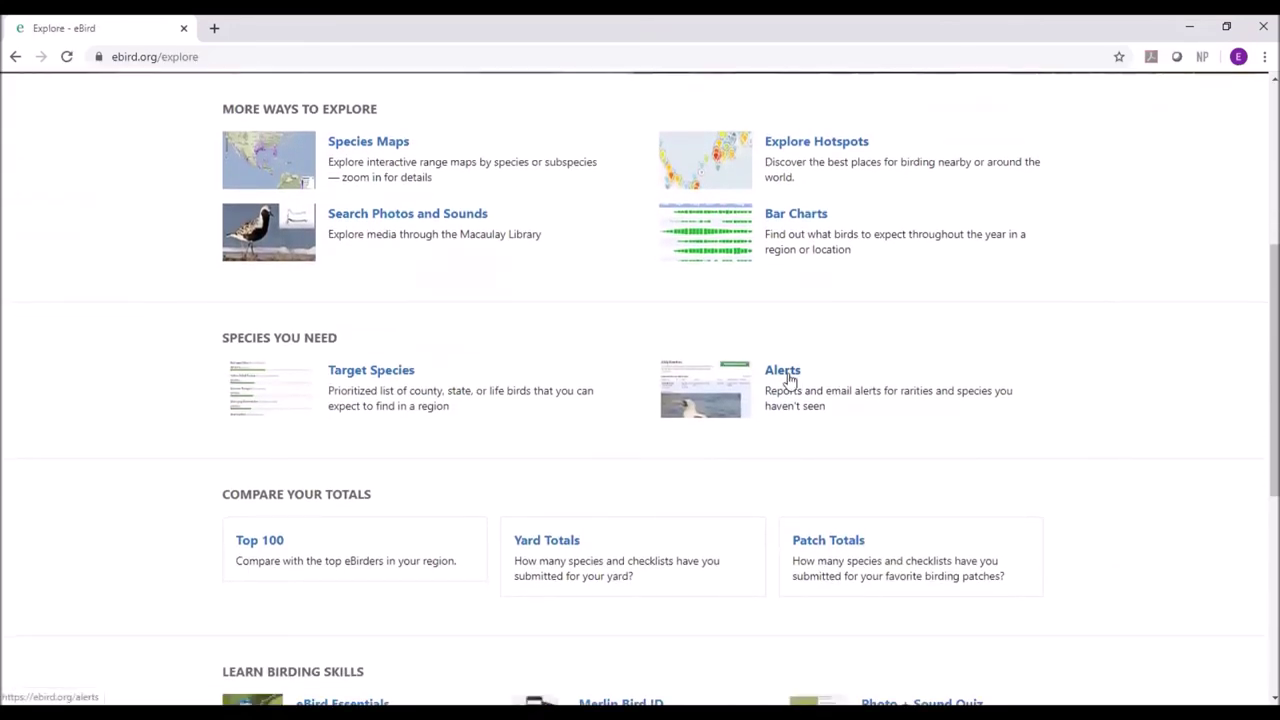
{"action": "left_click", "coordinate": [783, 370]}
{"action": "scroll", "coordinate": [614, 497], "scroll_direction": "down", "scroll_amount": 3}
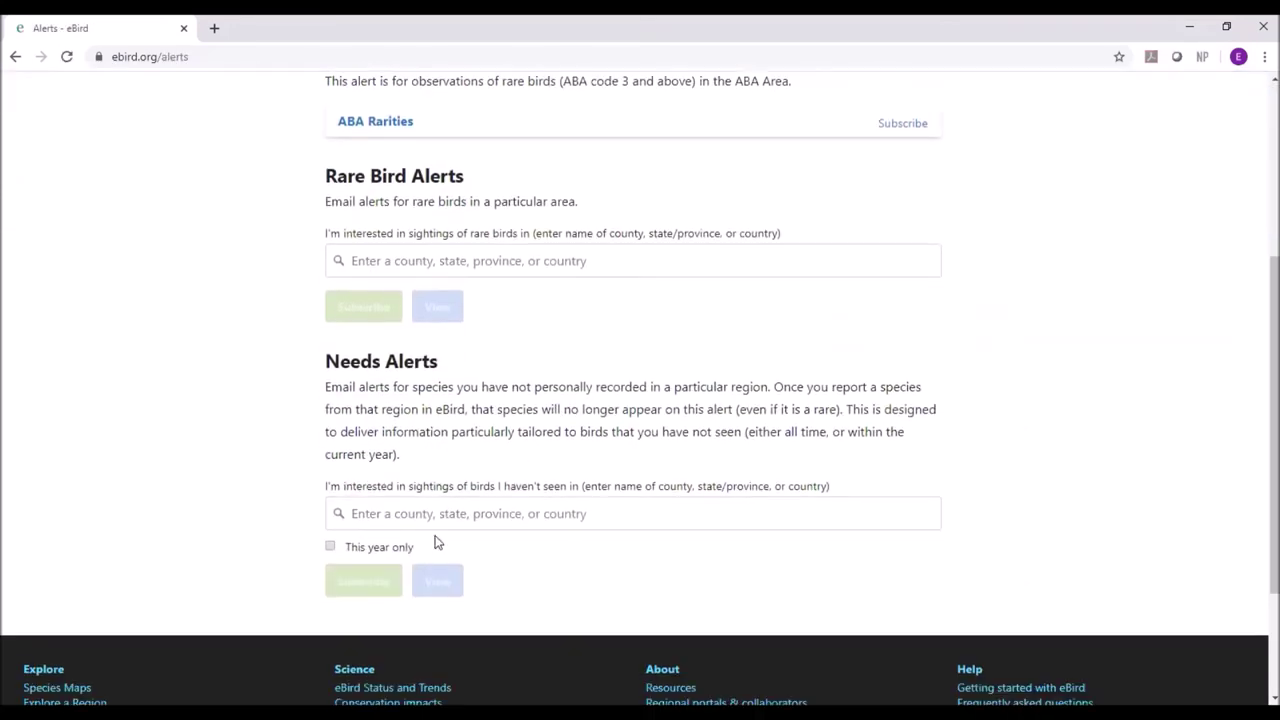
{"action": "left_click", "coordinate": [374, 509]}
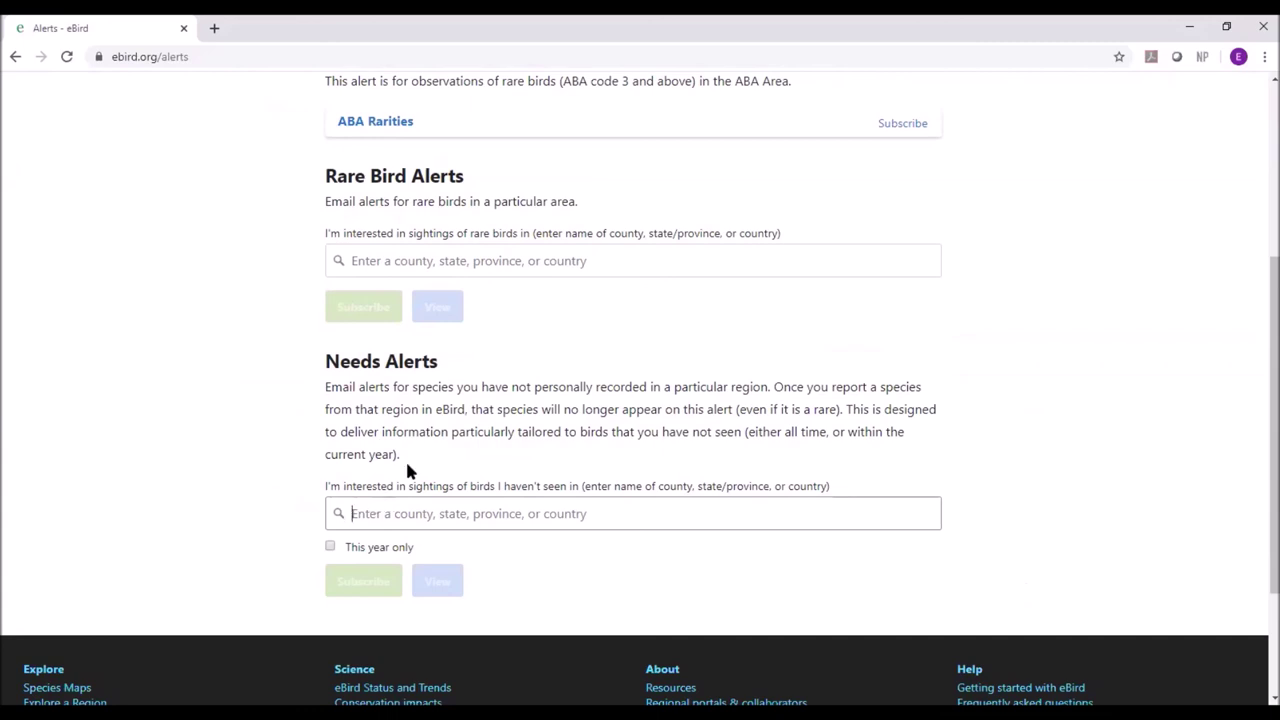
{"action": "scroll", "coordinate": [852, 368], "scroll_direction": "up", "scroll_amount": 3}
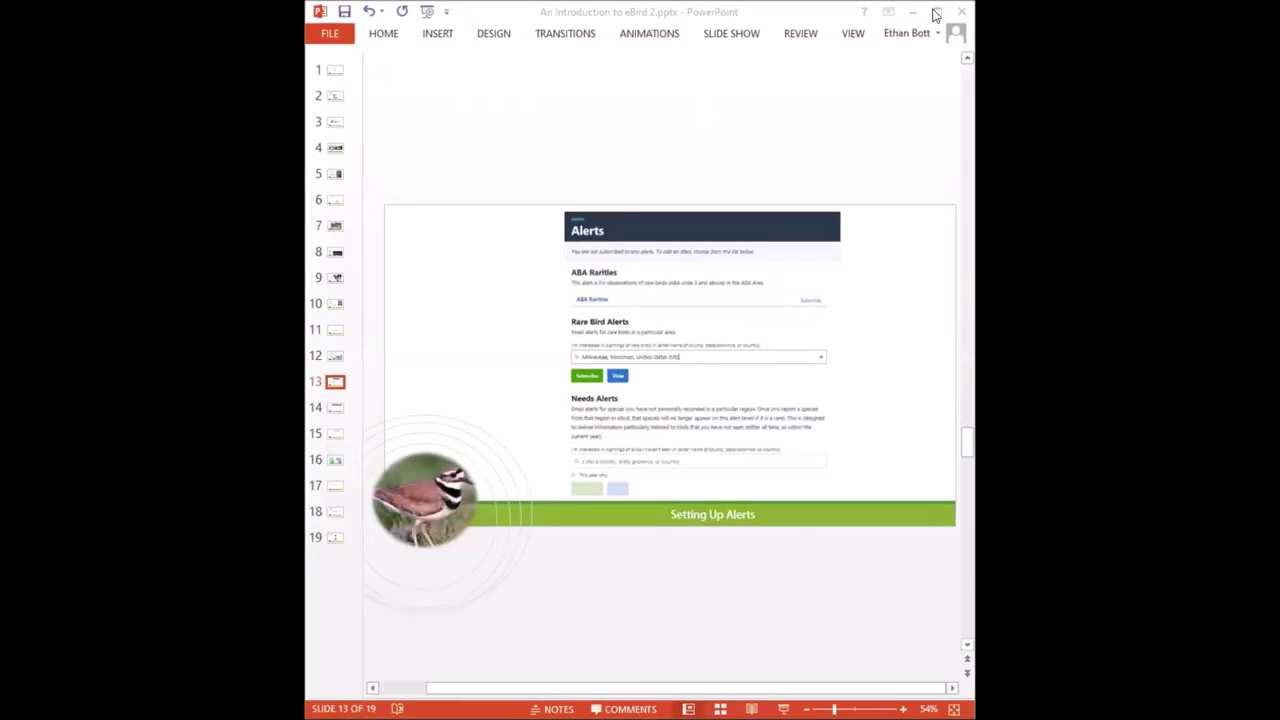
Run the PowerPoint slideshow and advance to the observations-for-science slide
{"action": "left_click", "coordinate": [935, 14]}
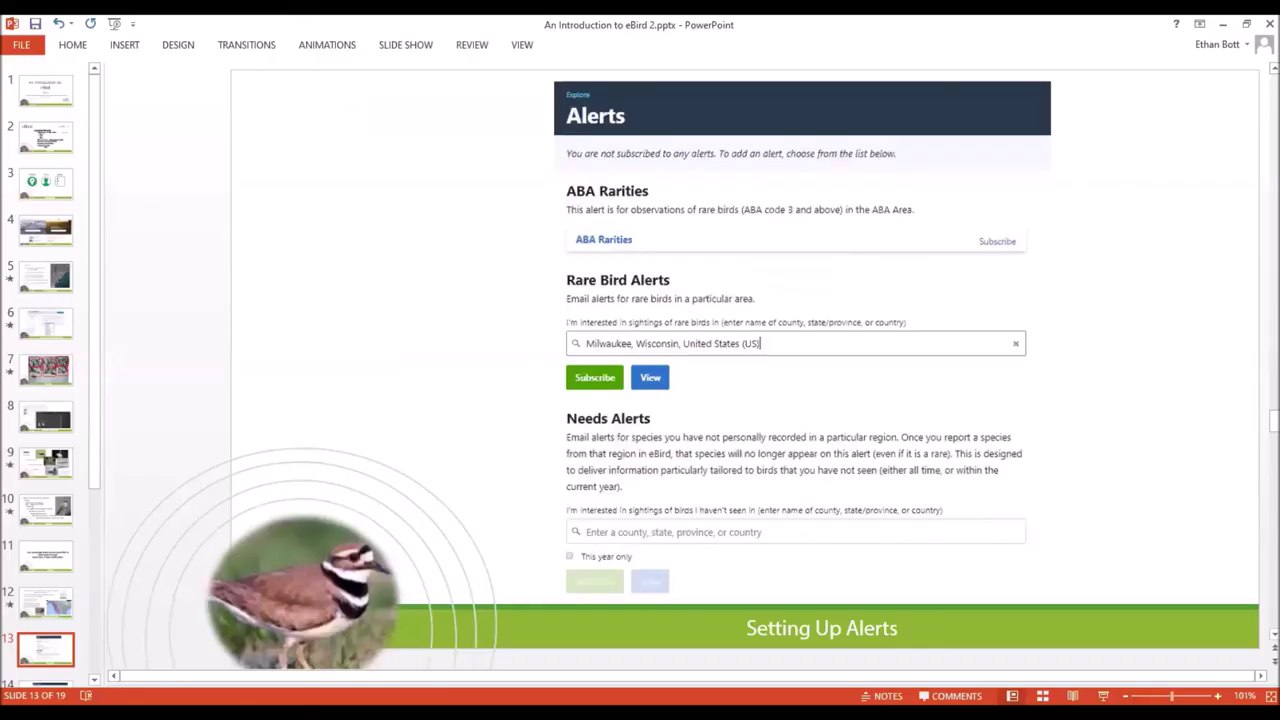
{"action": "left_click", "coordinate": [1095, 708]}
{"action": "key", "text": "Right"}
{"action": "key", "text": "Right"}
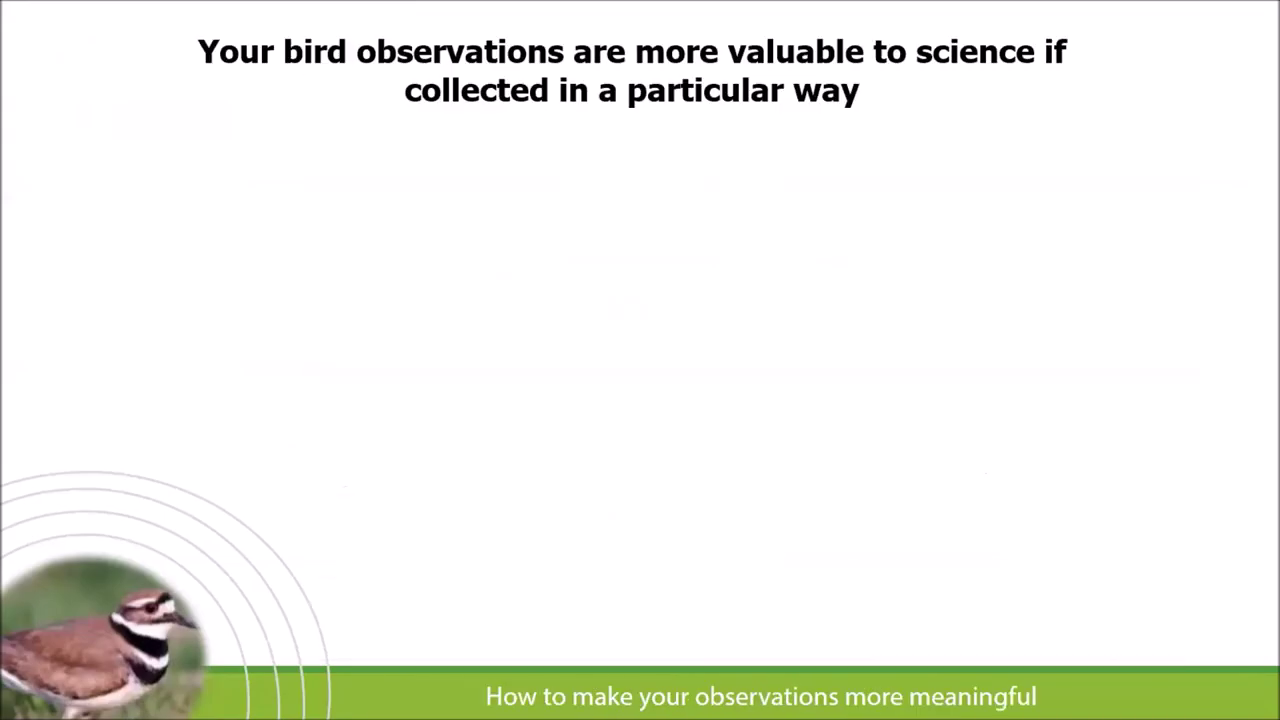